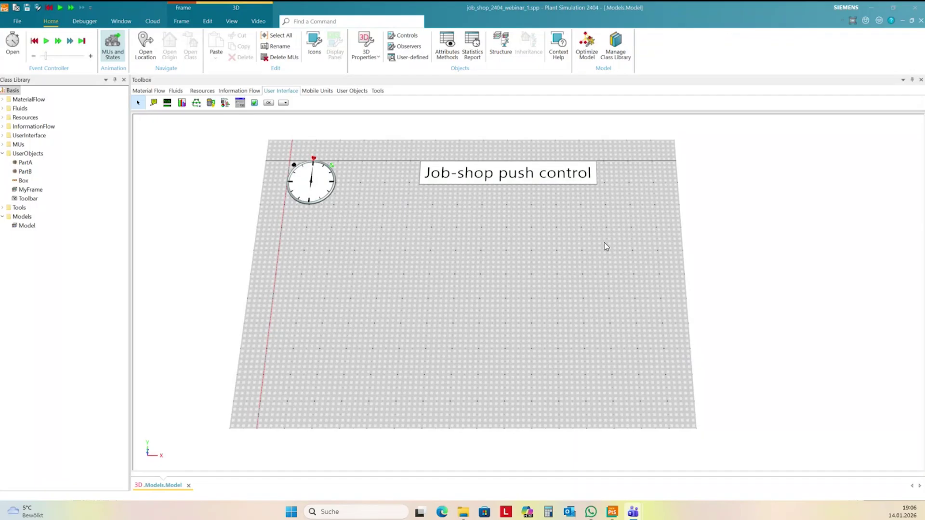
# Place a Source, a Station and a Drain from left to right across the middle of the frame, aligning the Drain with the Station
pyautogui.click(156, 91)
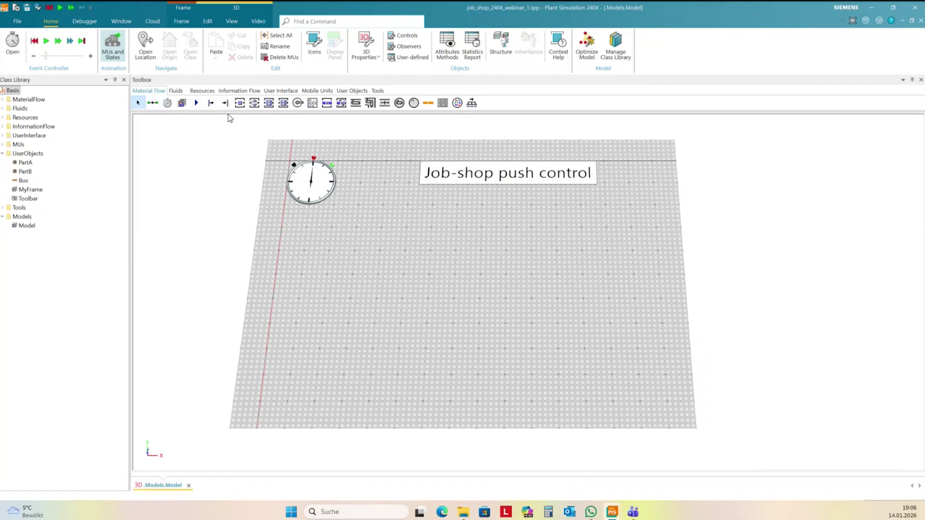
pyautogui.click(210, 103)
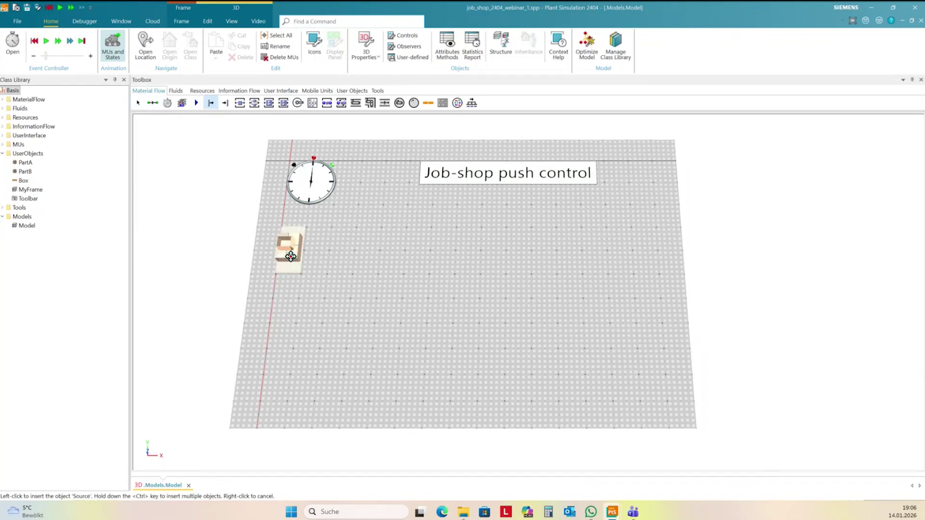
pyautogui.click(319, 279)
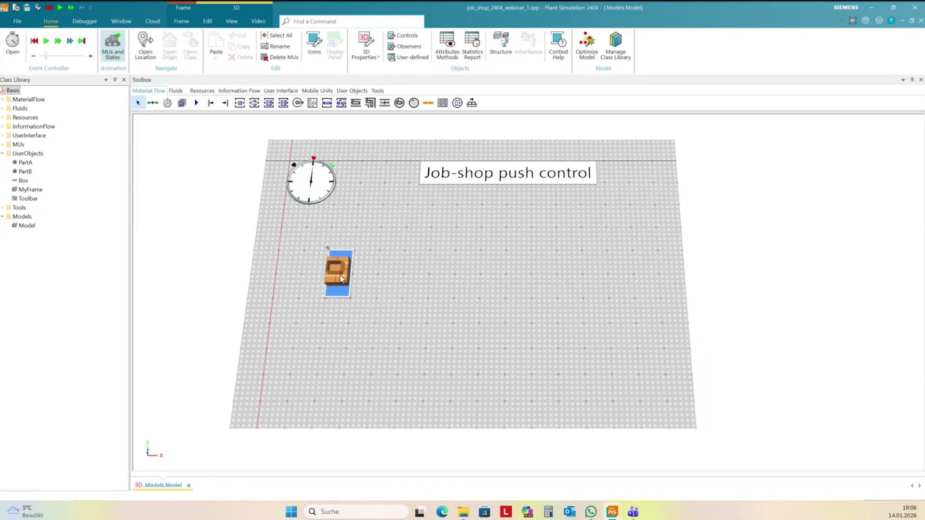
pyautogui.click(239, 102)
pyautogui.click(439, 280)
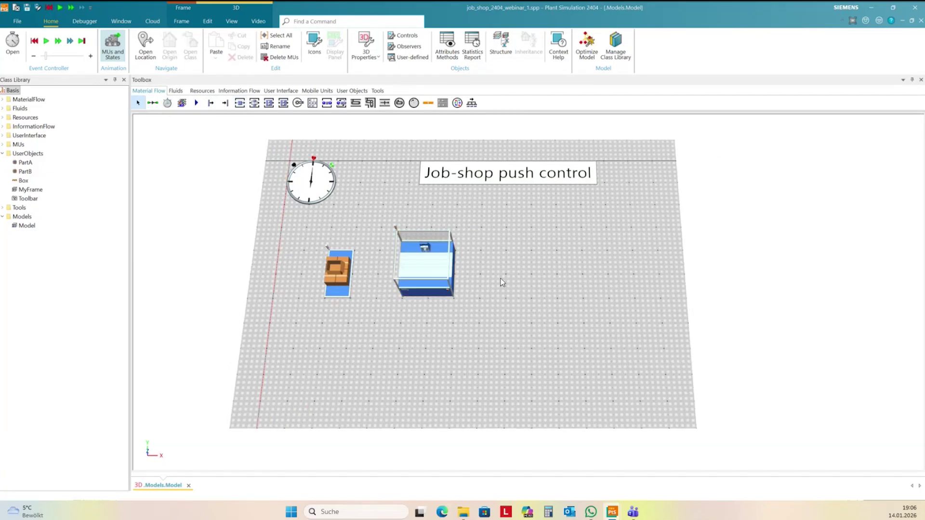
pyautogui.click(225, 103)
pyautogui.click(550, 260)
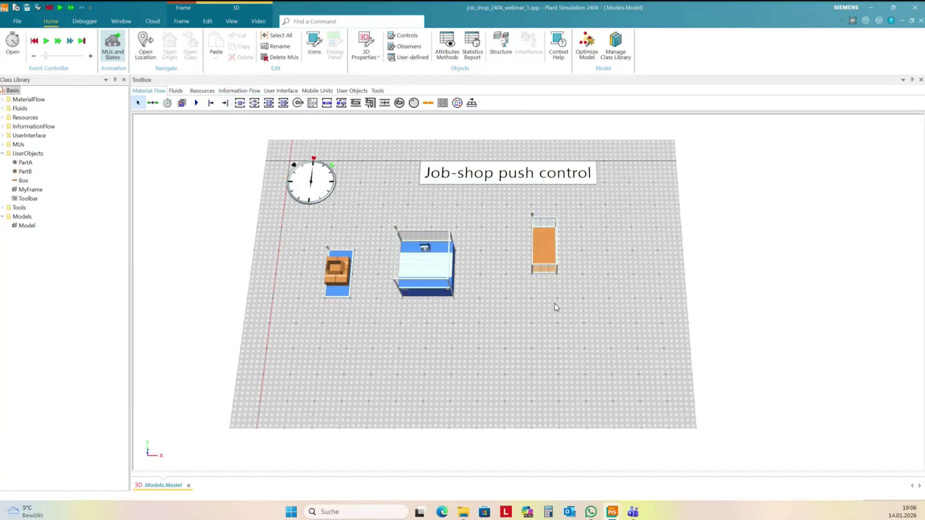
pyautogui.click(542, 271)
pyautogui.click(543, 332)
# Connect the Source to the Station and the Station to the Drain, keeping the Drain in line
pyautogui.click(153, 103)
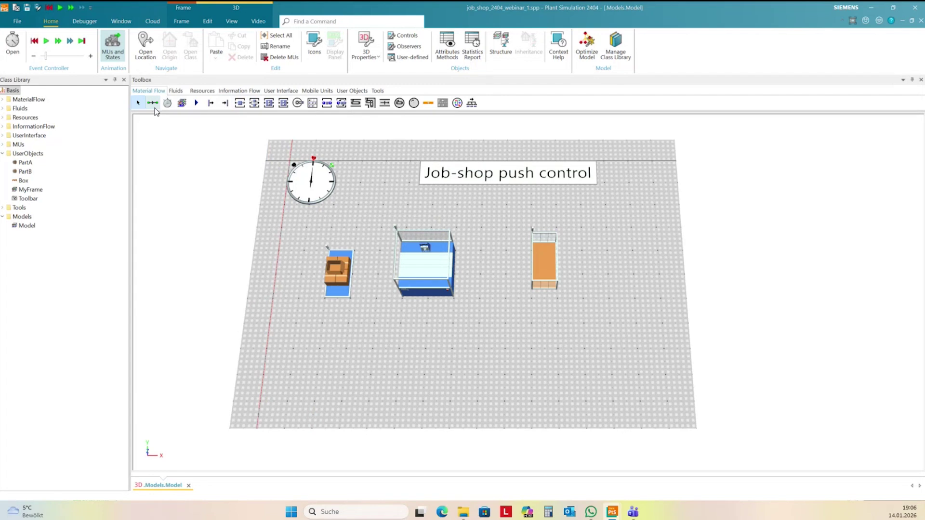
pyautogui.click(338, 271)
pyautogui.click(413, 263)
pyautogui.click(429, 260)
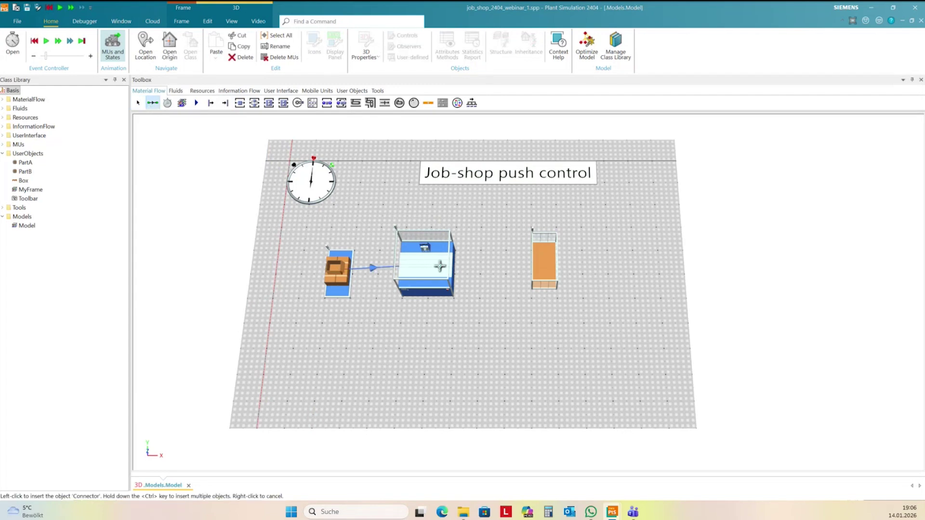
pyautogui.click(542, 265)
pyautogui.click(548, 270)
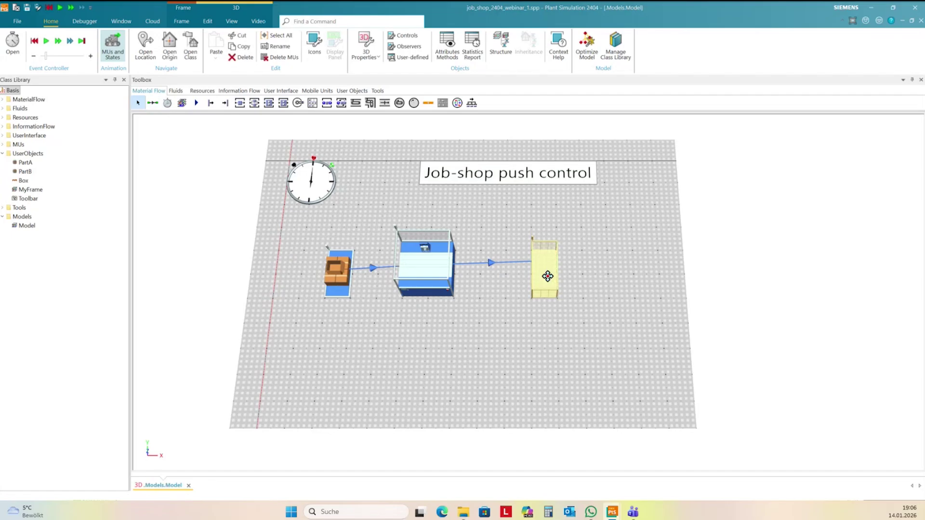
pyautogui.click(582, 297)
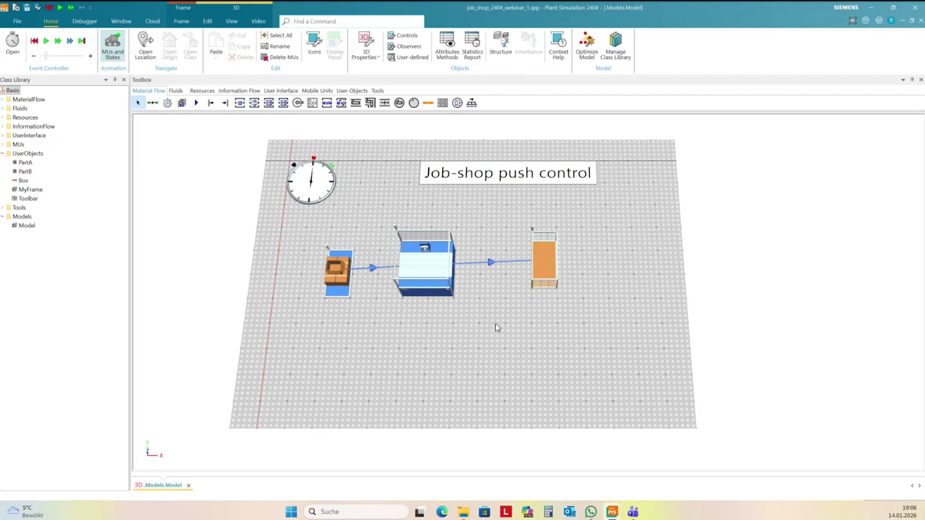
pyautogui.moveTo(495, 322); pyautogui.dragTo(496, 317)
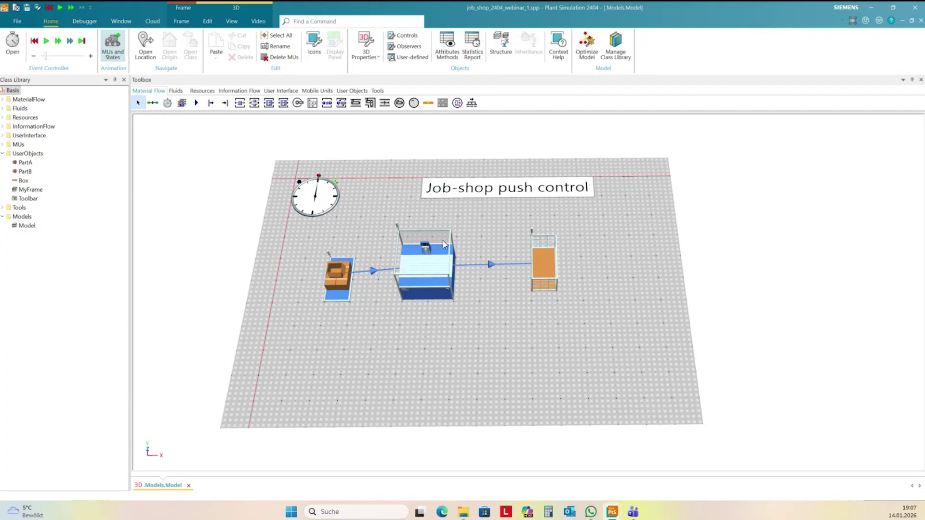
pyautogui.click(344, 278)
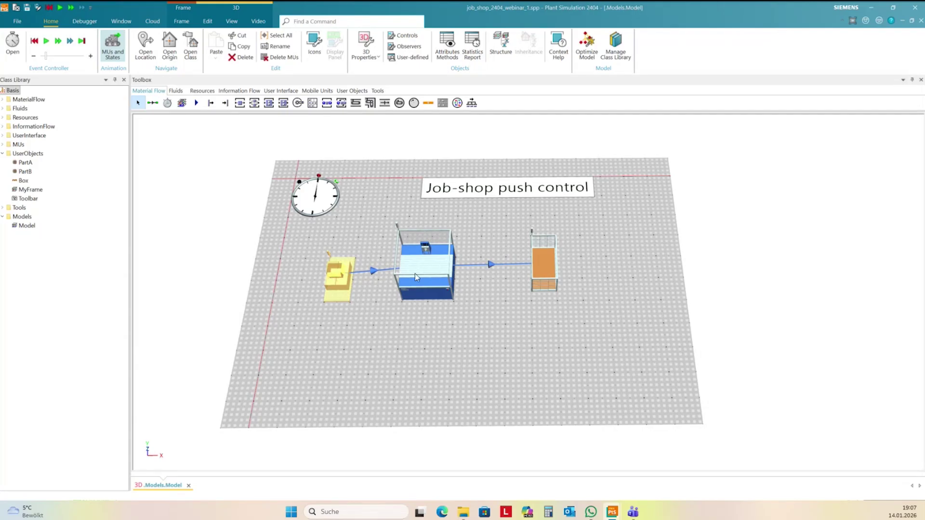
pyautogui.click(458, 327)
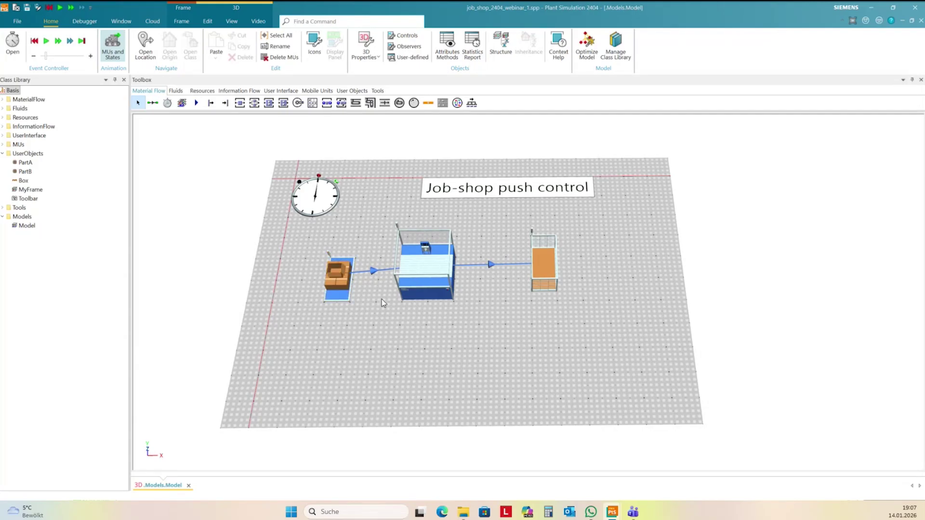
# Delete the Source, Station and Drain from the frame
pyautogui.click(339, 285)
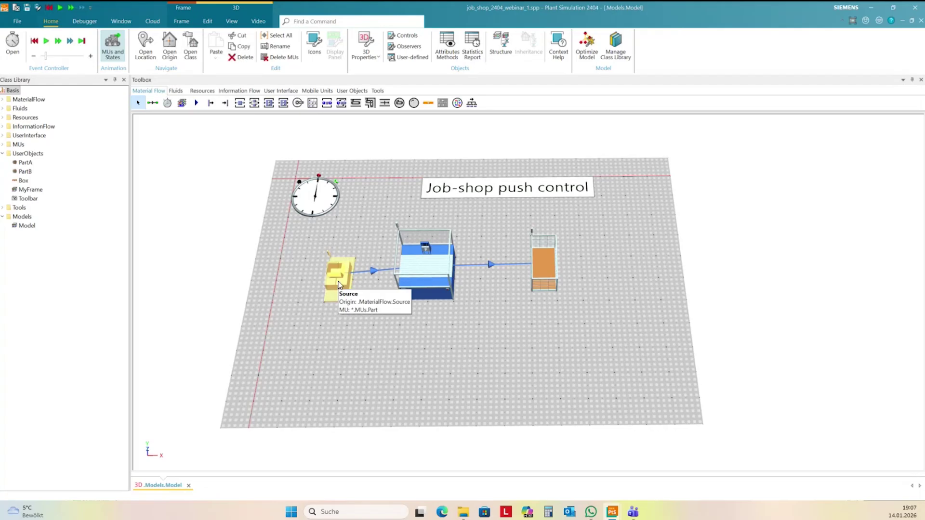
pyautogui.press('Delete')
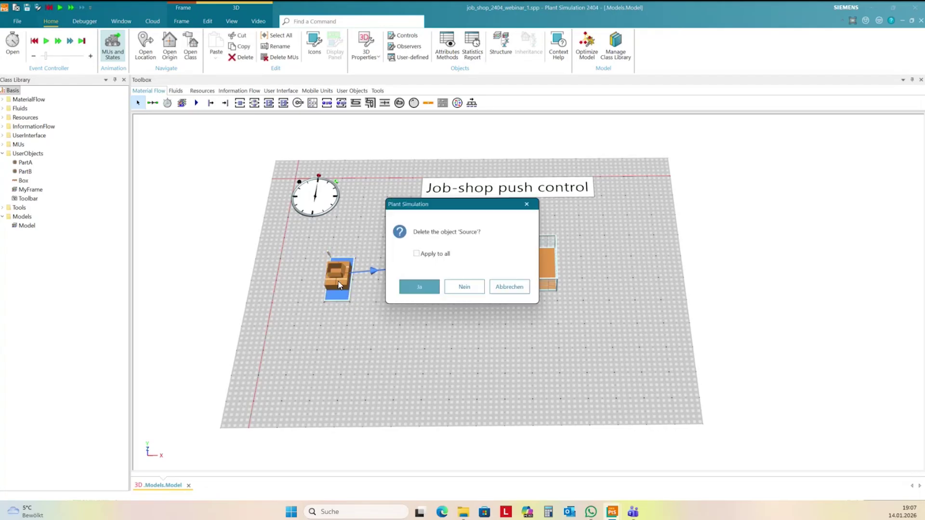
pyautogui.click(420, 286)
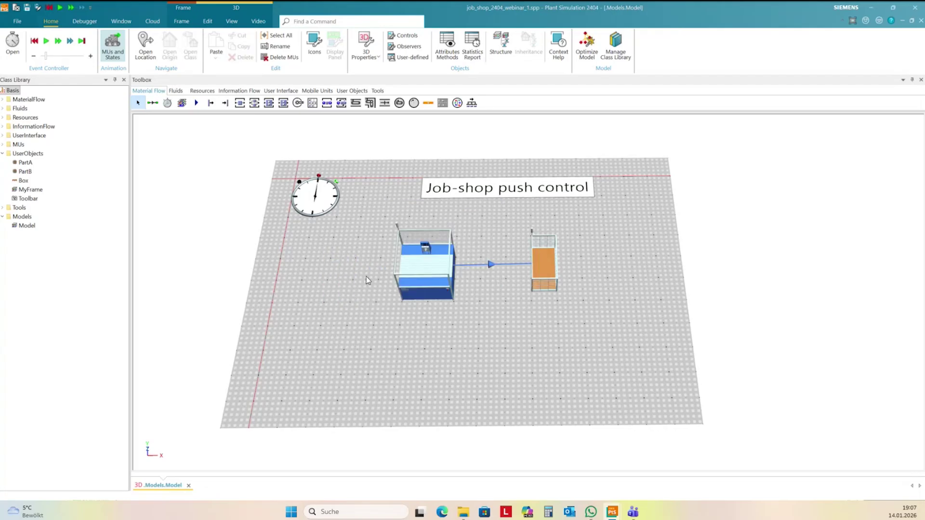
pyautogui.click(406, 279)
pyautogui.press('Delete')
pyautogui.click(405, 280)
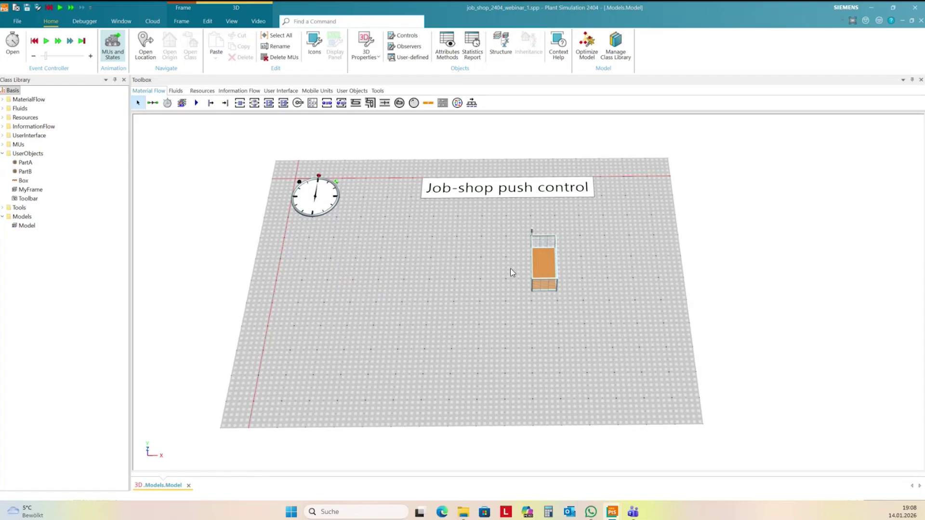
pyautogui.click(539, 268)
pyautogui.press('Delete')
pyautogui.click(539, 269)
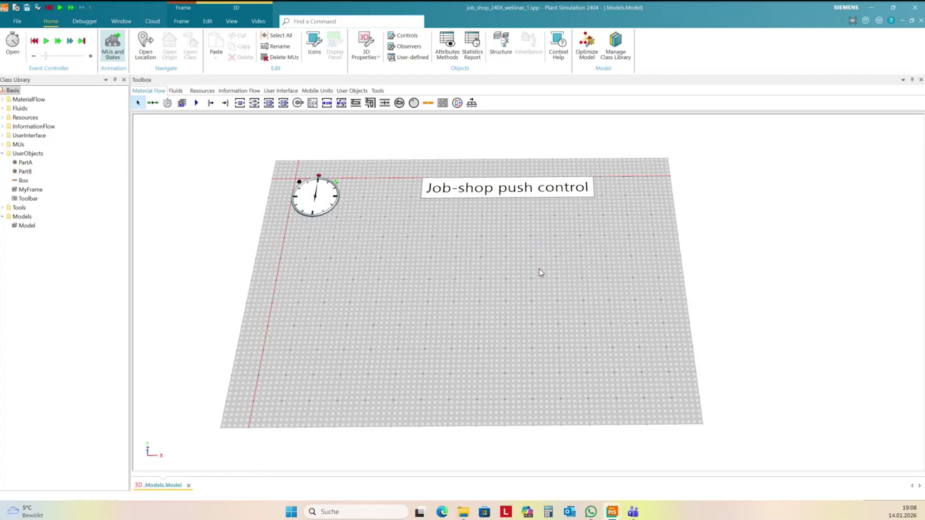
# Add a user-defined attribute op of data type integer with value 0 to the PartA class
pyautogui.doubleClick(26, 164)
pyautogui.moveTo(433, 184); pyautogui.dragTo(452, 168)
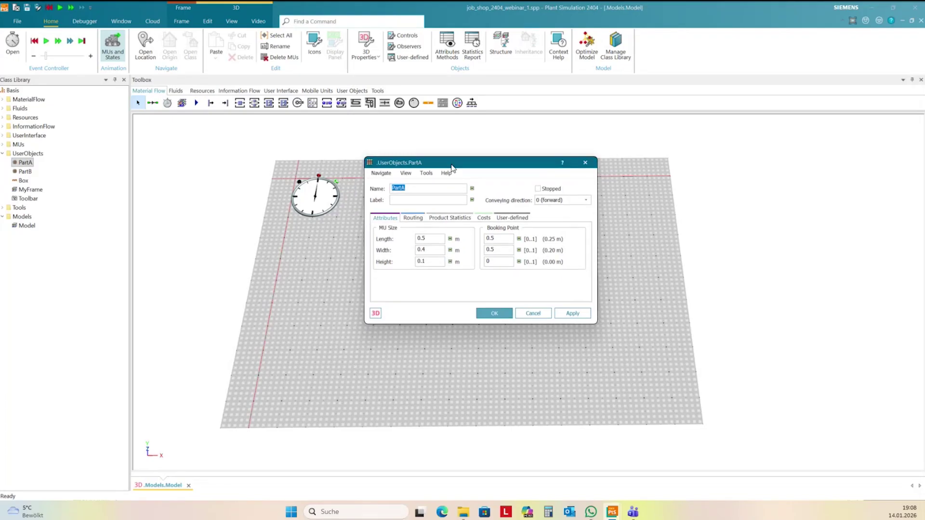
pyautogui.click(525, 220)
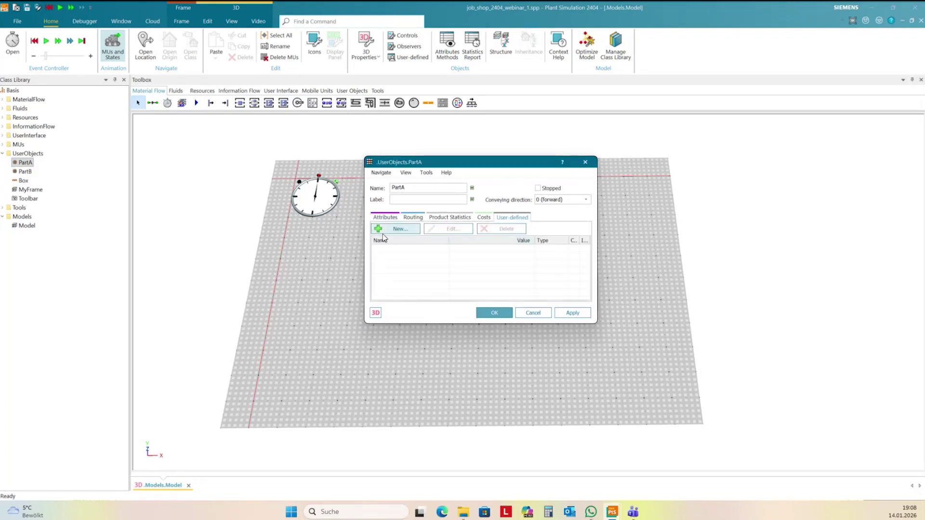
pyautogui.click(394, 229)
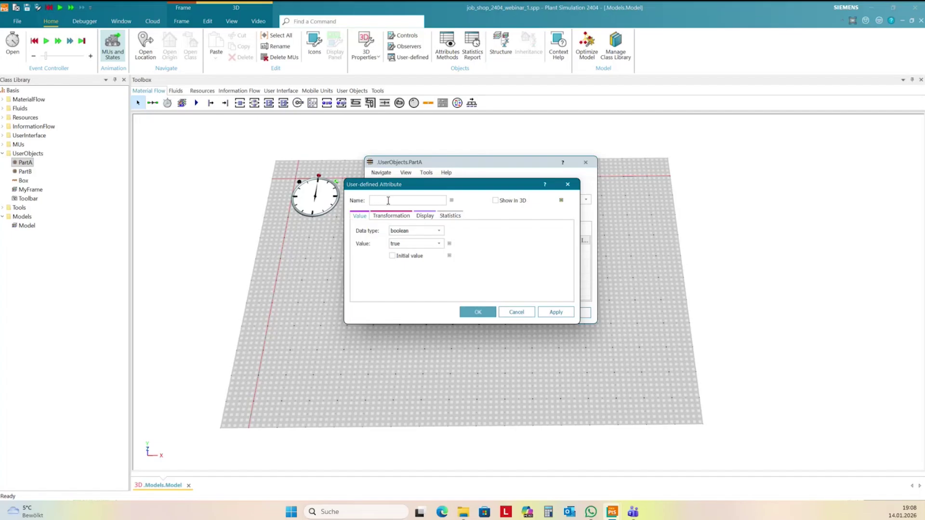
pyautogui.write('op')
pyautogui.click(426, 232)
pyautogui.click(418, 247)
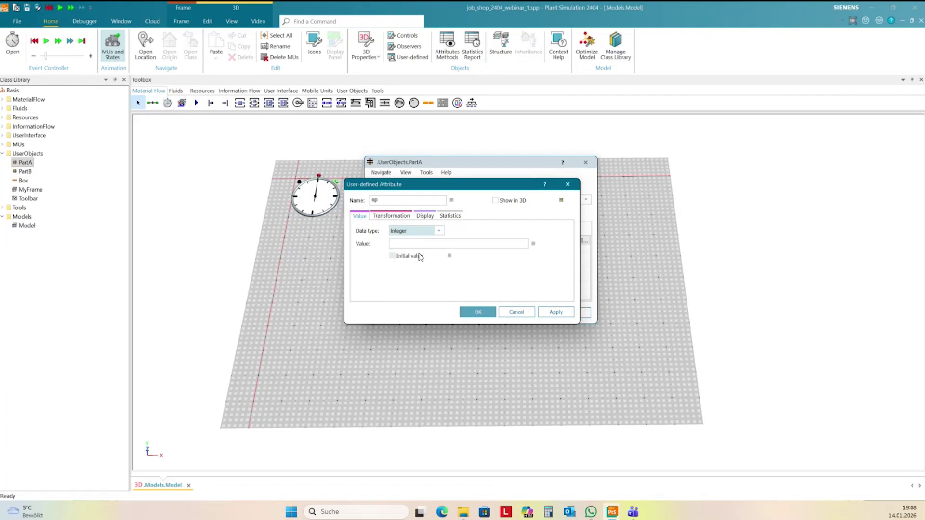
pyautogui.click(418, 244)
pyautogui.write('0')
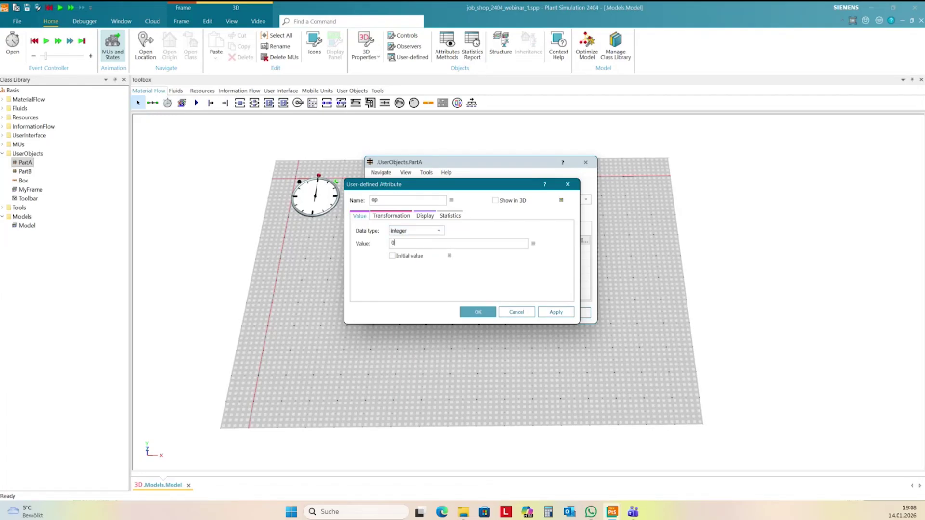
pyautogui.click(554, 313)
pyautogui.click(477, 313)
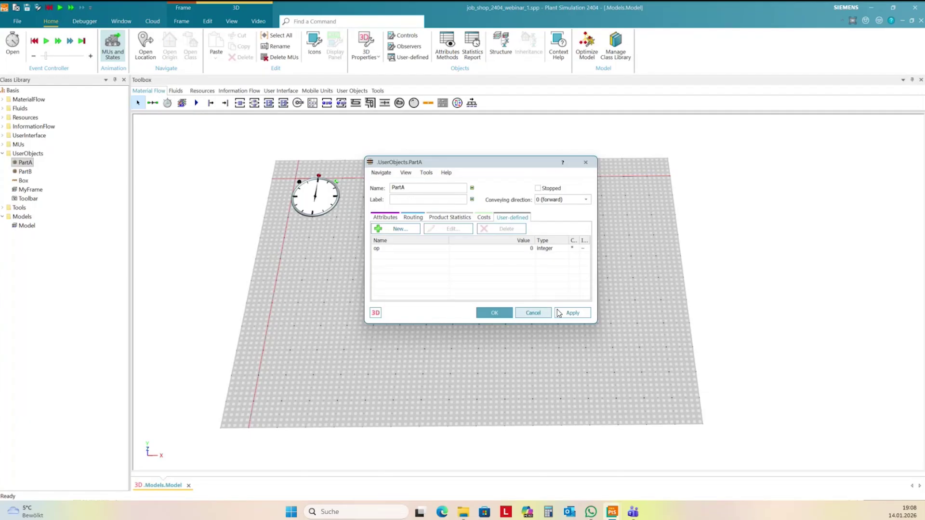
pyautogui.click(506, 312)
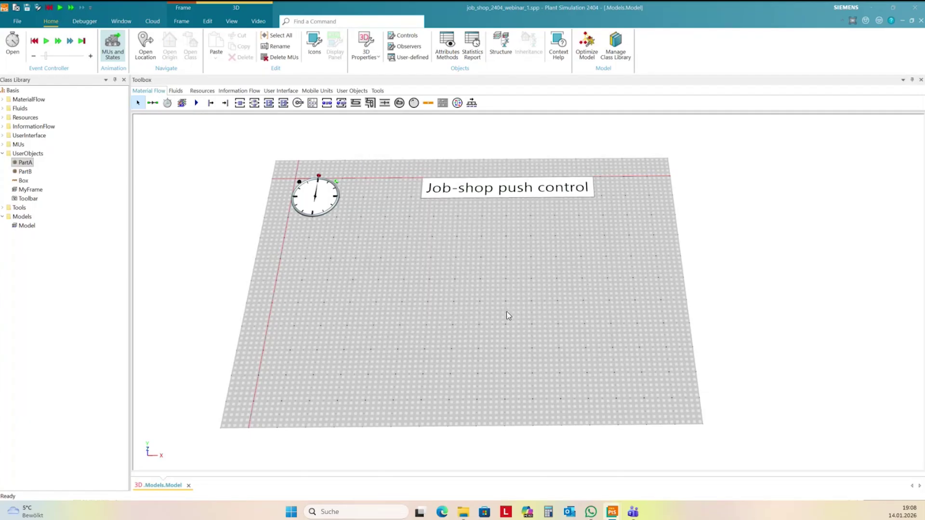
# Add a user-defined attribute op of data type integer with value 0 to the PartB class
pyautogui.doubleClick(25, 172)
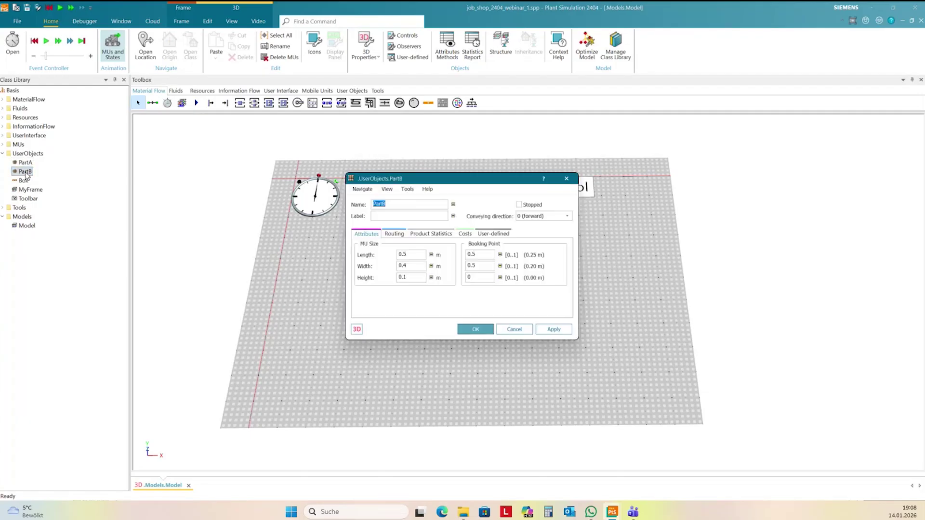
pyautogui.click(493, 234)
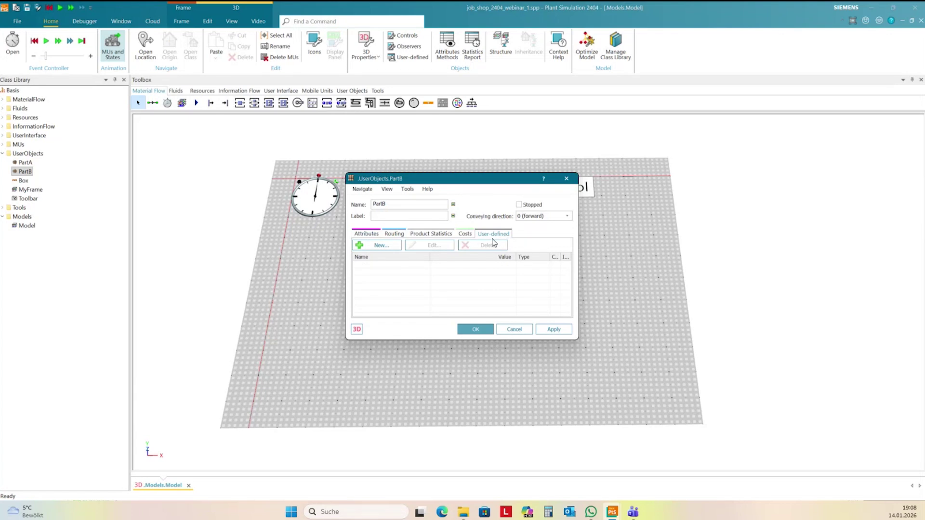
pyautogui.click(359, 245)
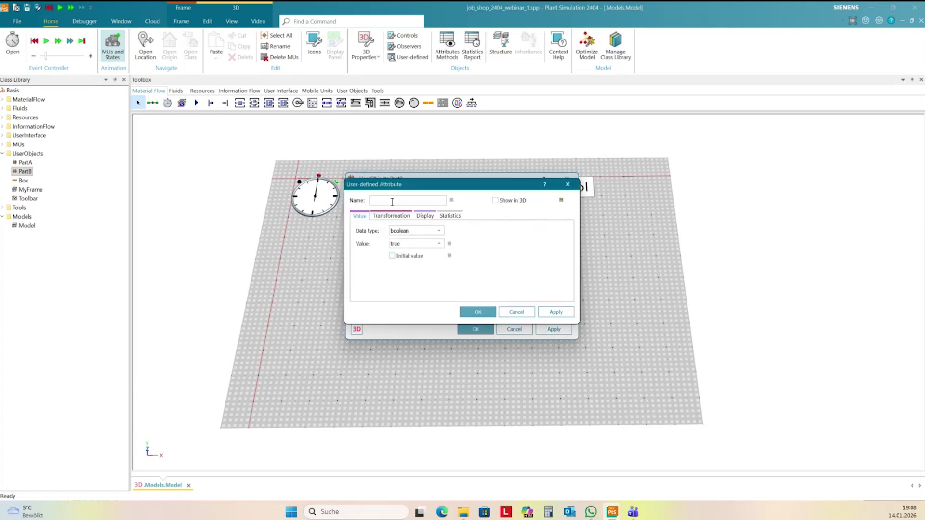
pyautogui.write('op')
pyautogui.click(420, 230)
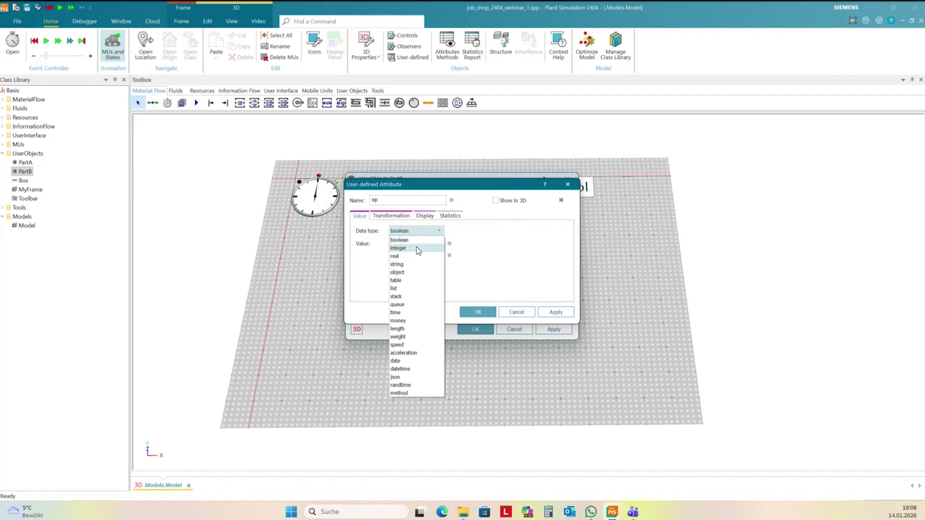
pyautogui.click(417, 246)
pyautogui.click(417, 246)
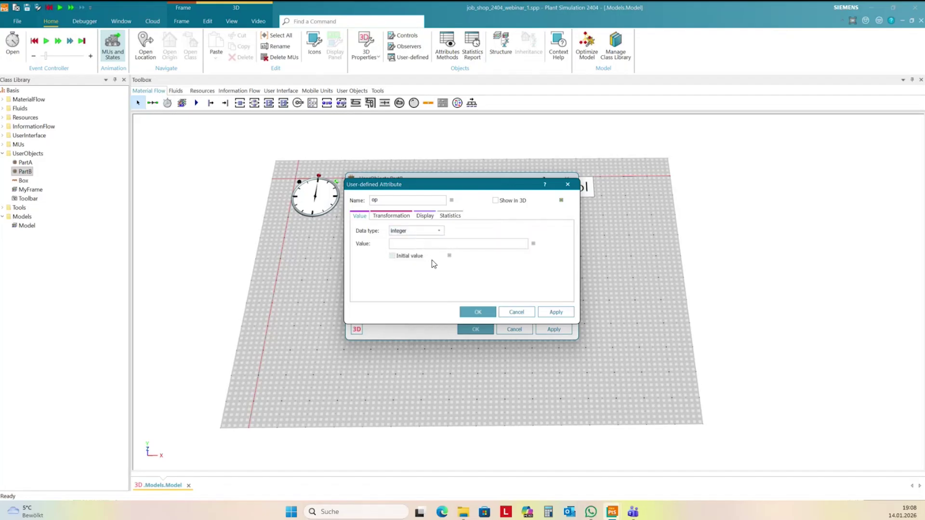
pyautogui.write('0')
pyautogui.click(478, 312)
pyautogui.click(486, 330)
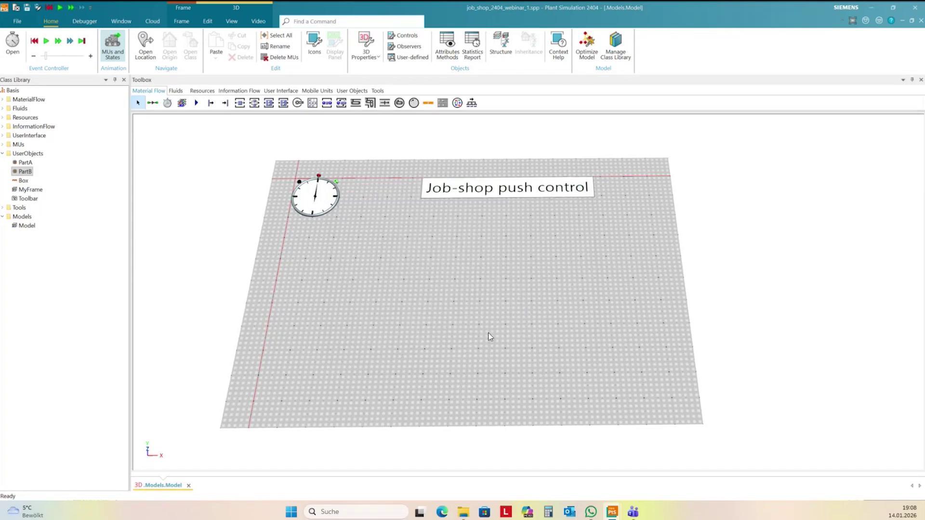
# Insert a DataTable into the model frame below the event controller clock
pyautogui.moveTo(479, 336); pyautogui.dragTo(516, 314)
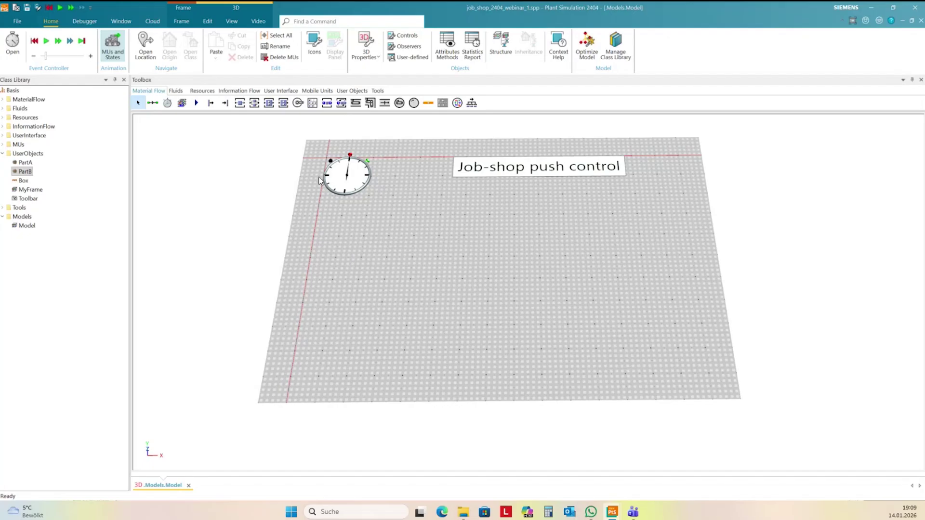
pyautogui.click(236, 91)
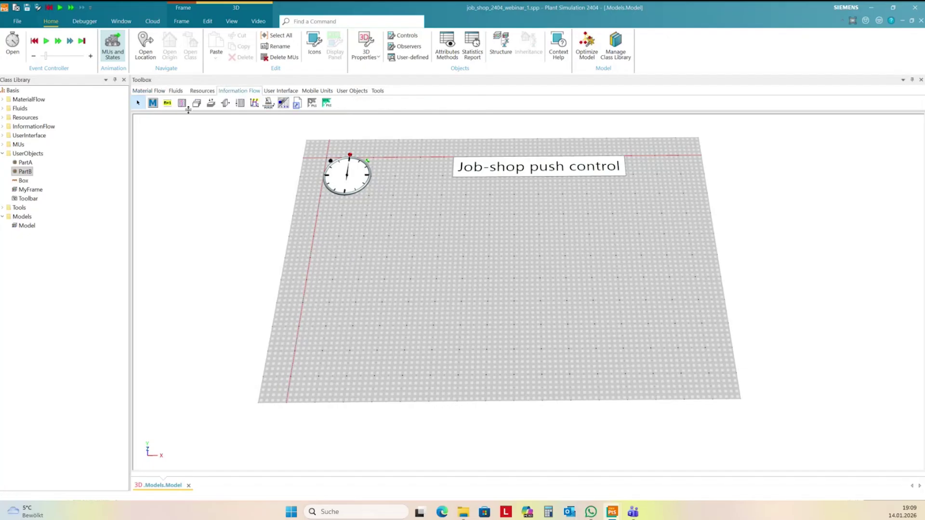
pyautogui.click(182, 103)
pyautogui.click(342, 267)
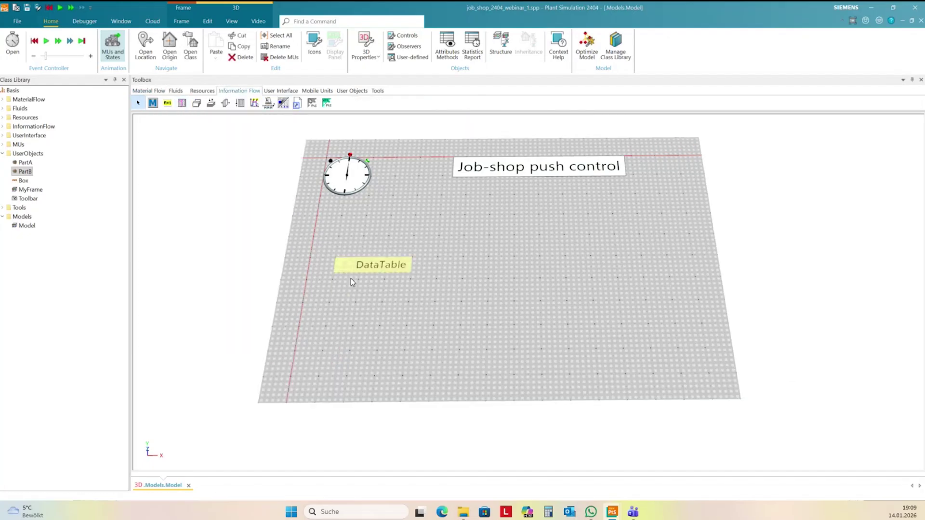
# Rename the DataTable in the frame to process and move it slightly up and left, below the event controller clock
pyautogui.rightClick(351, 266)
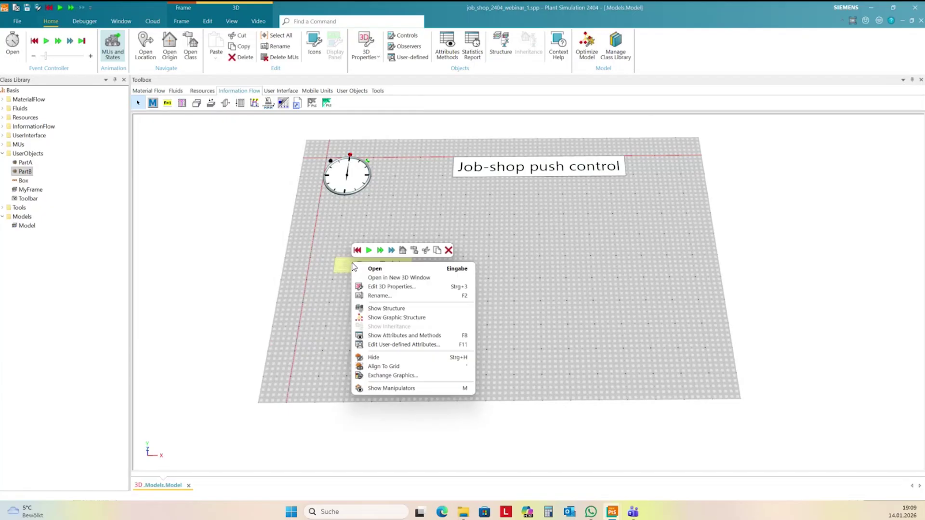
pyautogui.click(379, 296)
pyautogui.write('pro')
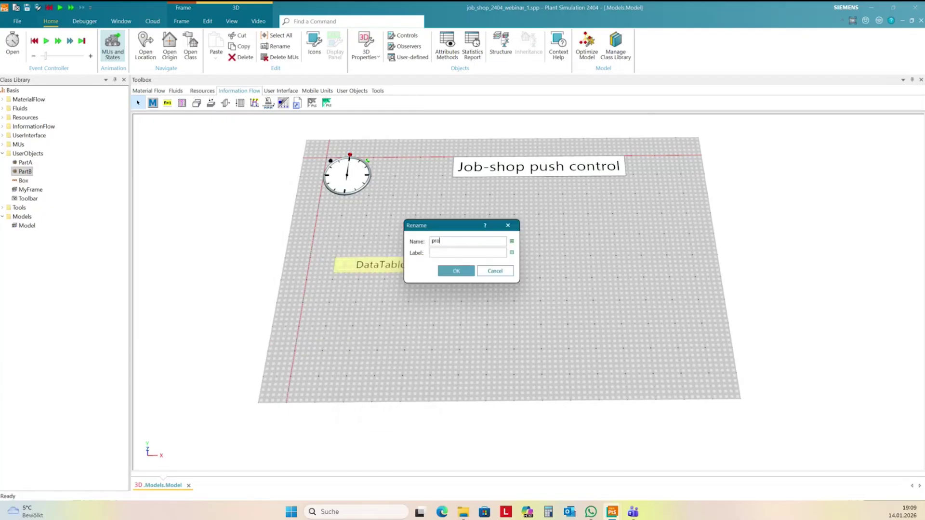
pyautogui.write('cess')
pyautogui.click(450, 272)
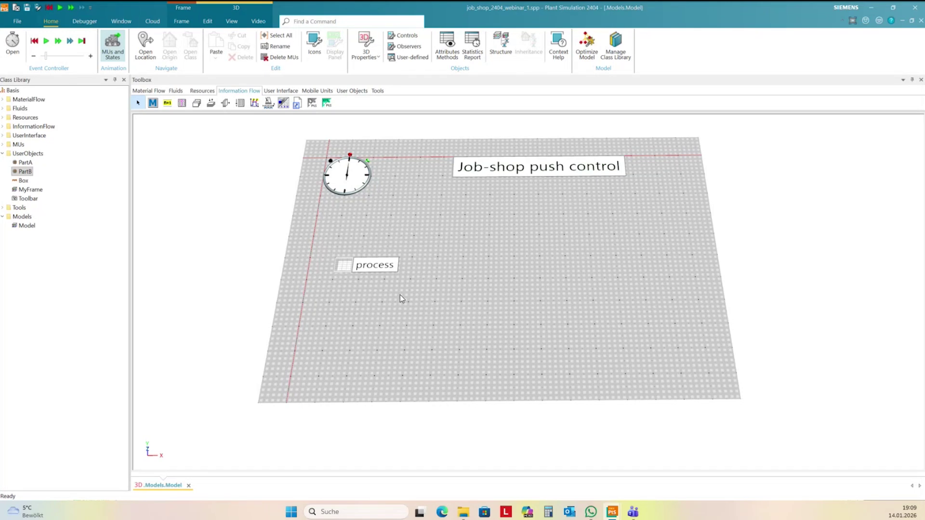
pyautogui.moveTo(347, 267); pyautogui.dragTo(331, 260)
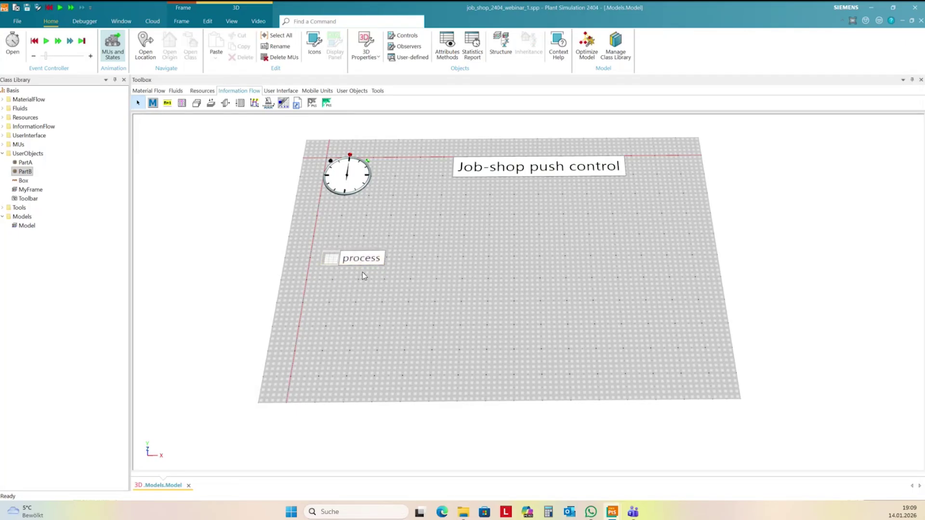
pyautogui.doubleClick(332, 262)
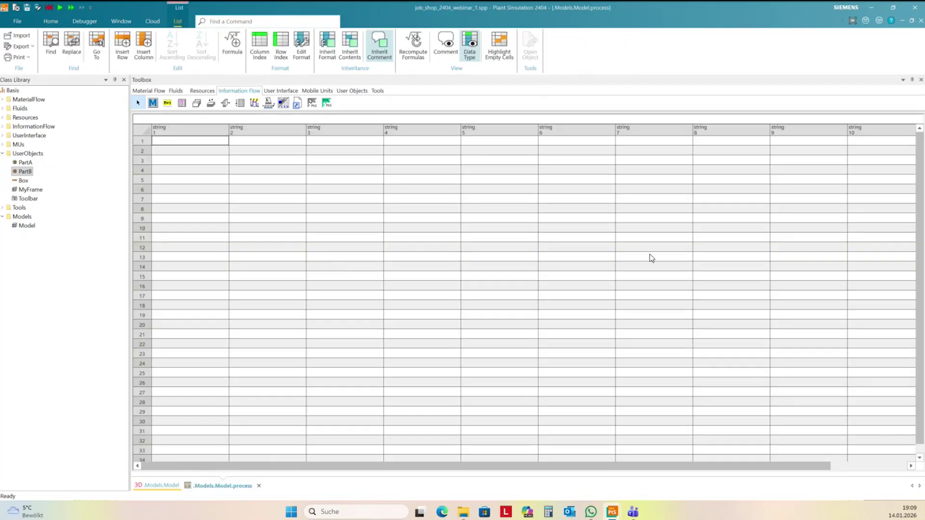
pyautogui.click(921, 20)
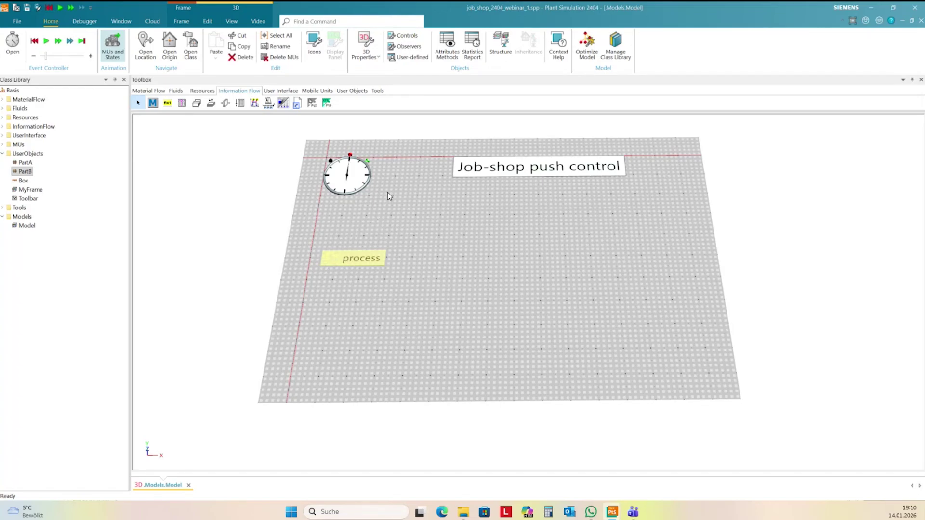
pyautogui.click(330, 284)
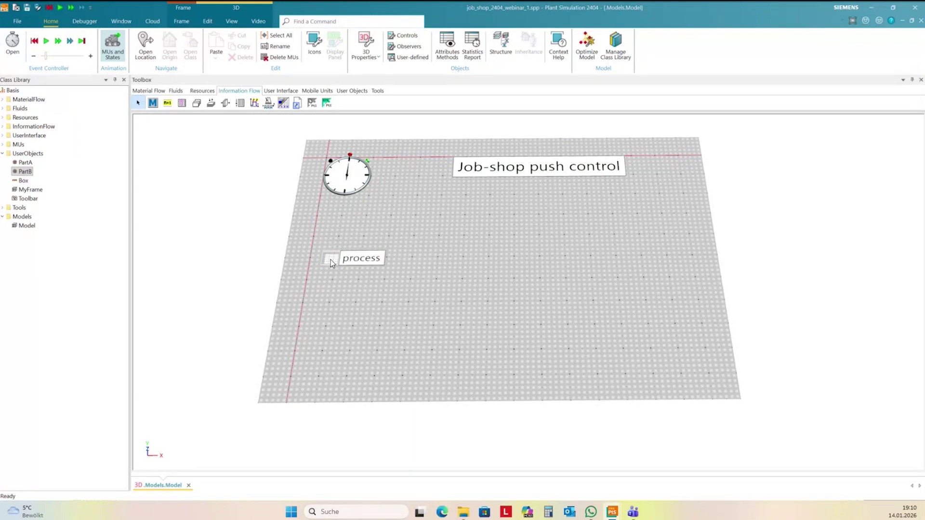
# Open the process table and activate both its column index and row index
pyautogui.doubleClick(330, 262)
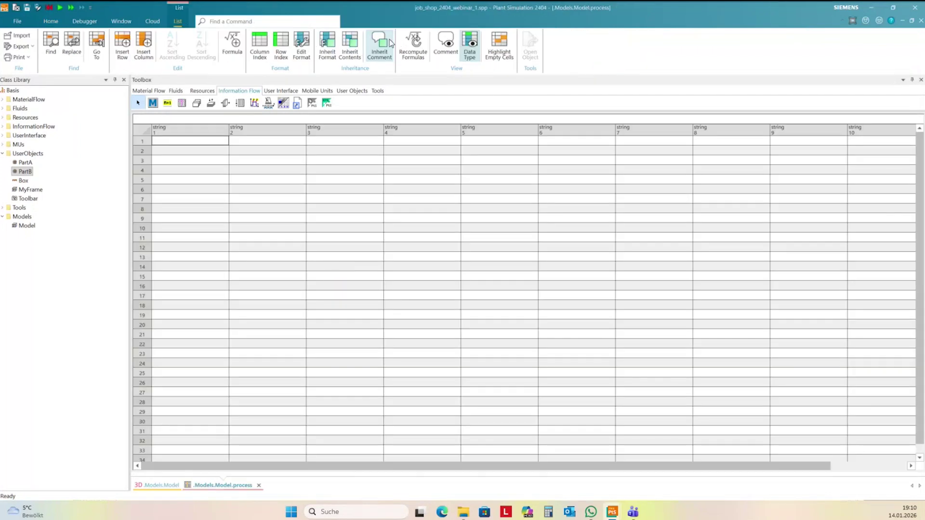
pyautogui.click(264, 47)
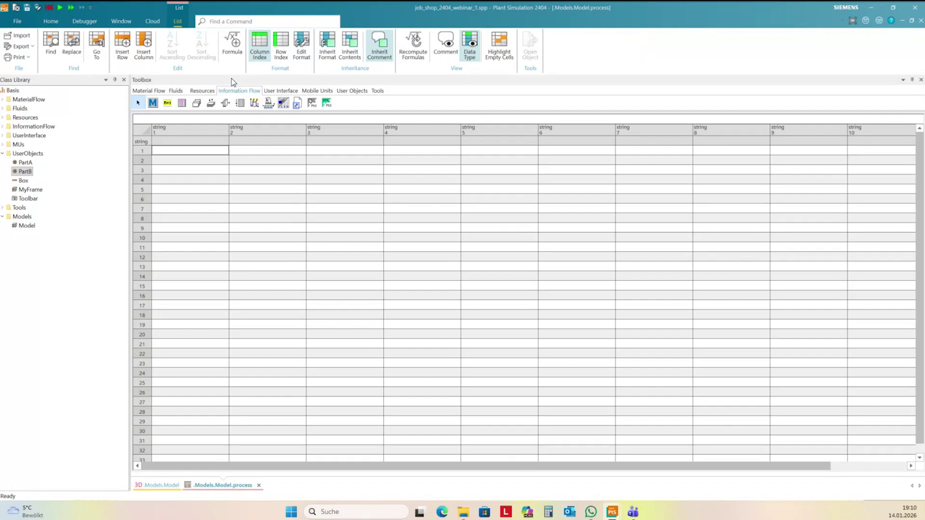
pyautogui.click(281, 47)
# Enter the header Parts in the process table's row index column, with PartA in row 1 and PartB in row 2
pyautogui.click(175, 141)
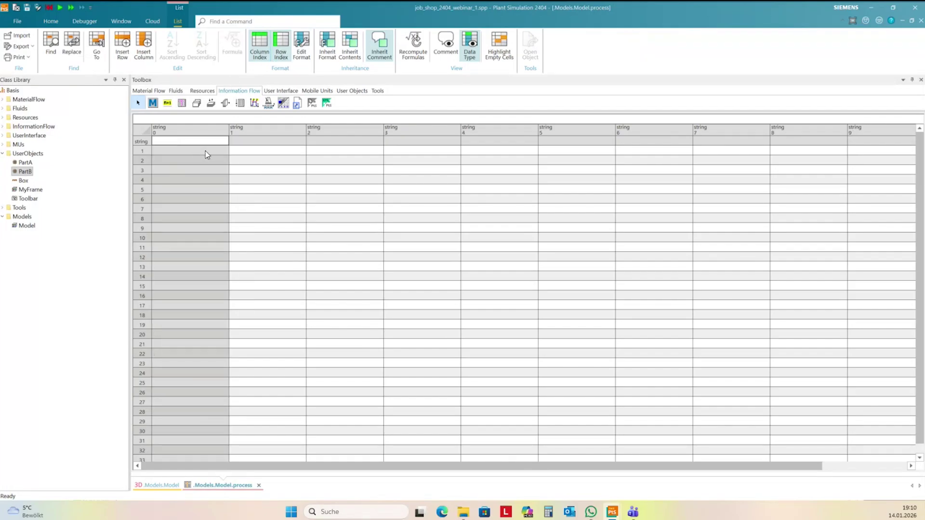
pyautogui.write('Parts')
pyautogui.click(167, 151)
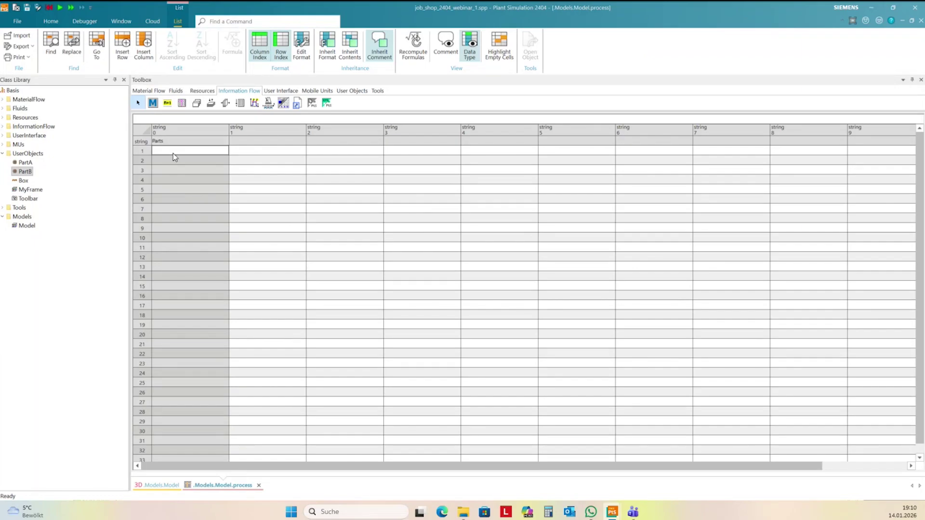
pyautogui.write('PartA')
pyautogui.click(174, 161)
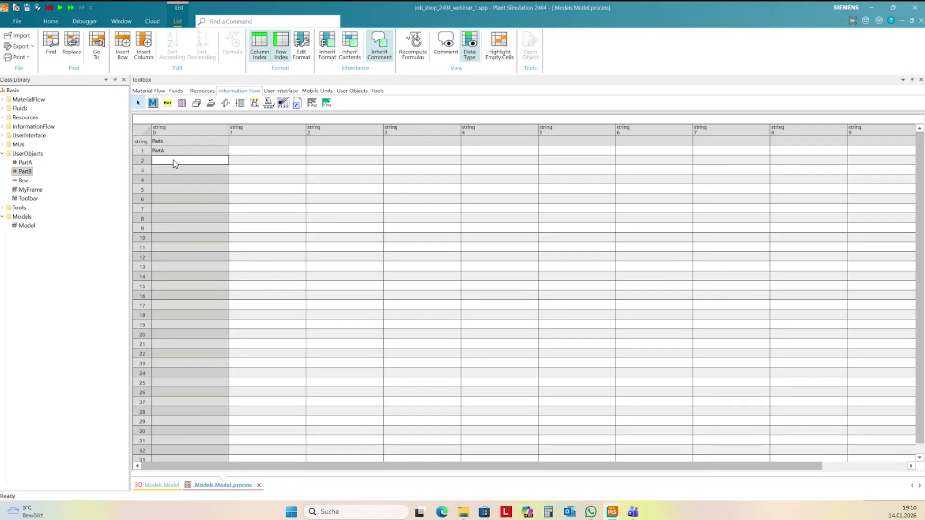
pyautogui.write('PartB')
pyautogui.click(169, 182)
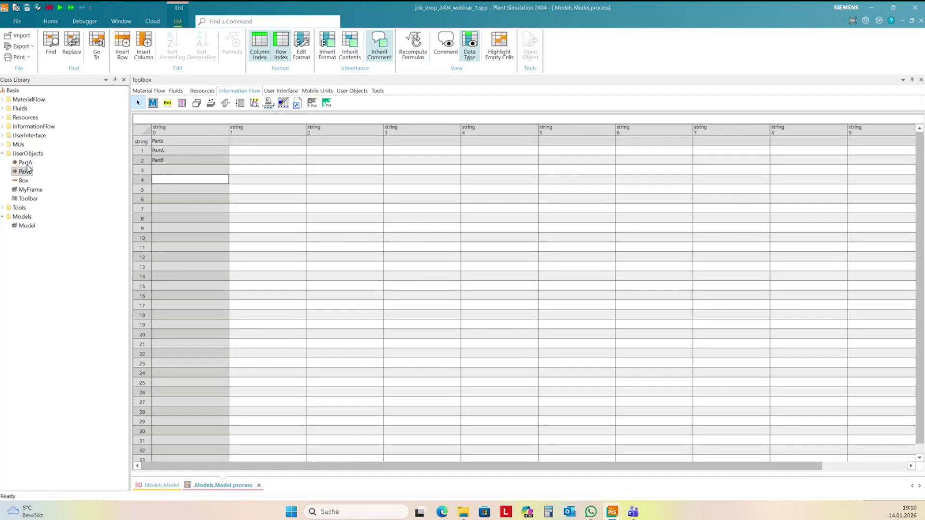
# Set the data type of column 1 in the process table to Table
pyautogui.click(262, 132)
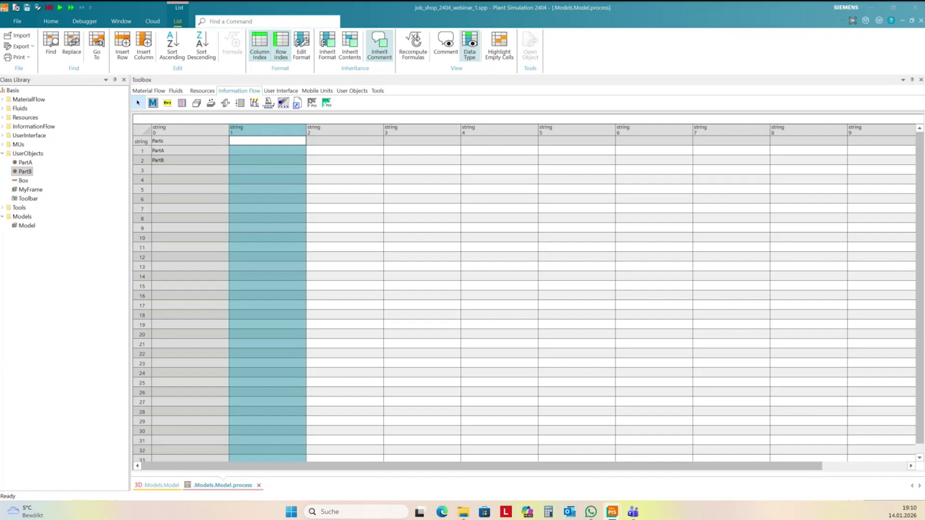
pyautogui.rightClick(254, 134)
pyautogui.click(277, 171)
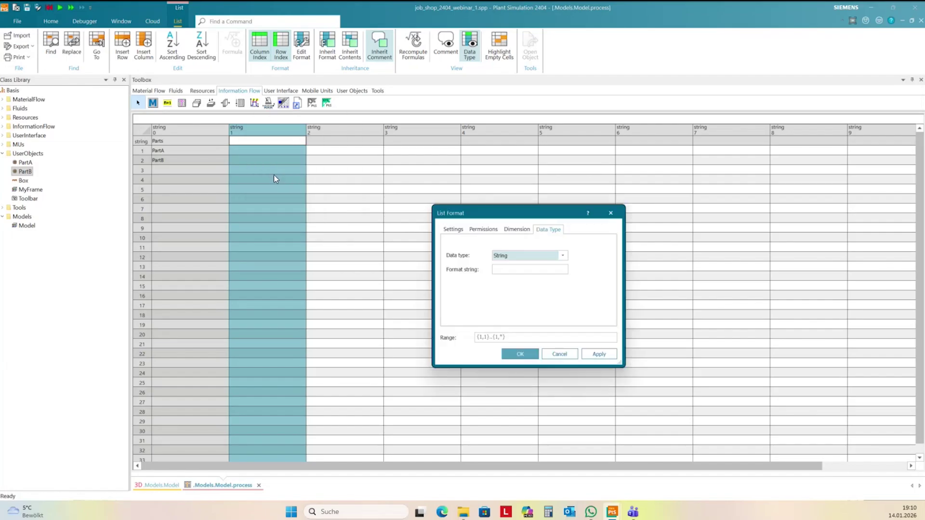
pyautogui.click(514, 255)
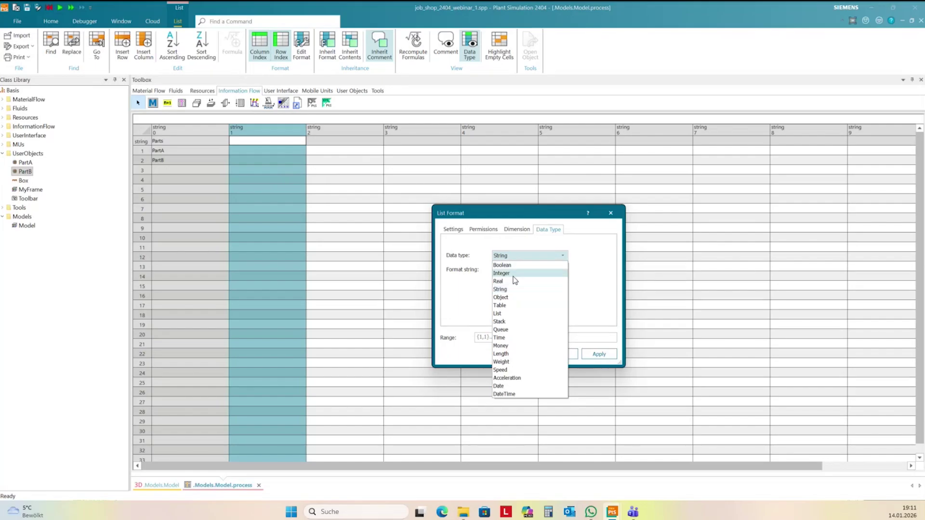
pyautogui.click(514, 305)
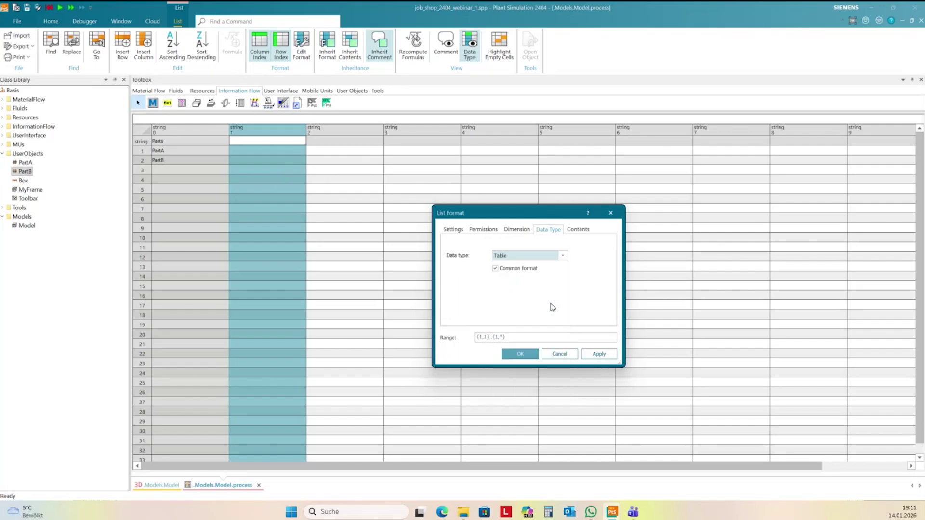
pyautogui.click(597, 353)
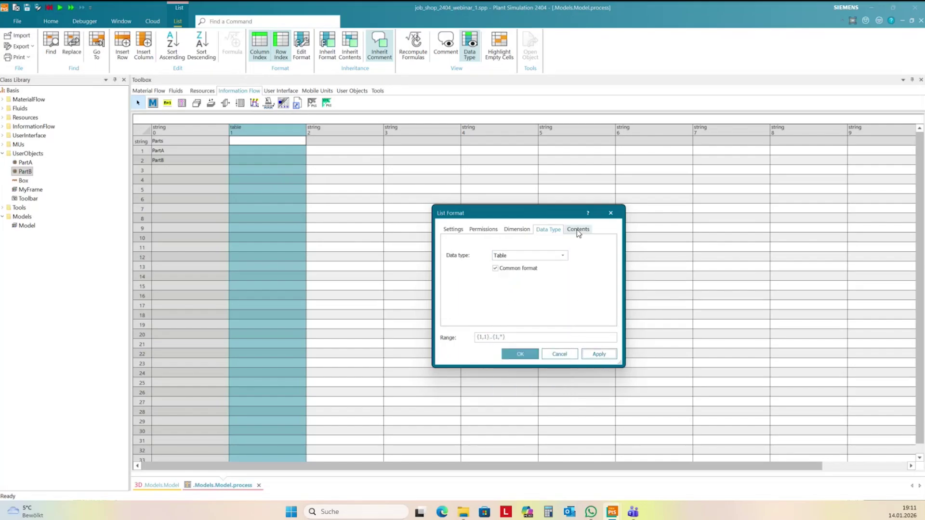
# Activate the column index in the contents of column 1's nested table format and widen its first four columns
pyautogui.moveTo(554, 213); pyautogui.dragTo(453, 162)
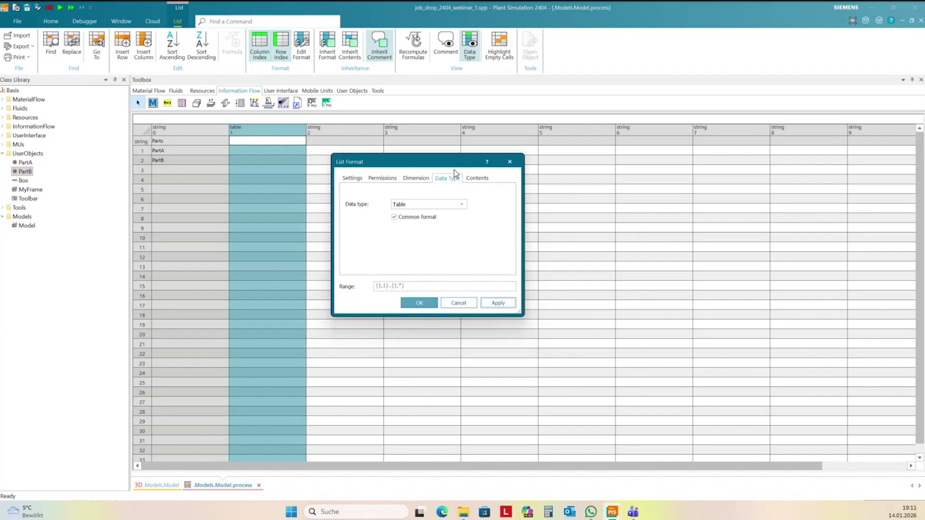
pyautogui.click(479, 179)
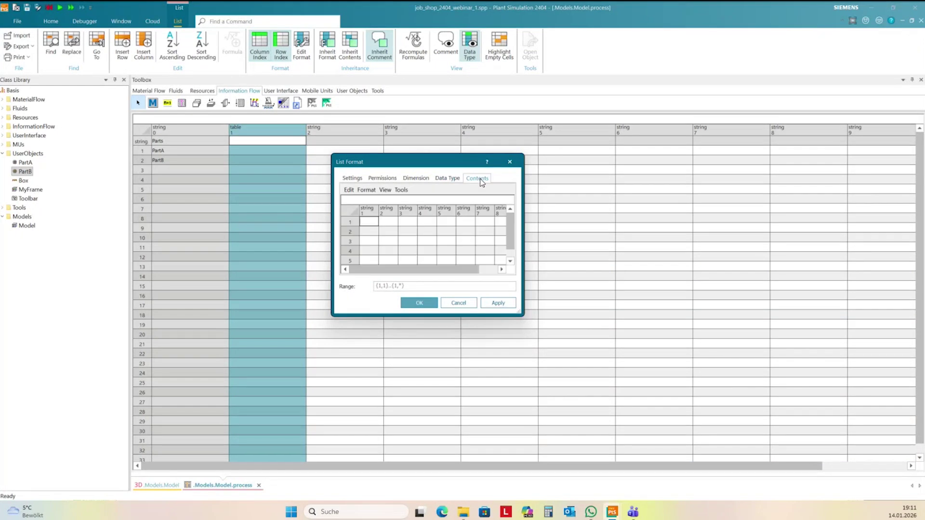
pyautogui.moveTo(524, 215); pyautogui.dragTo(675, 218)
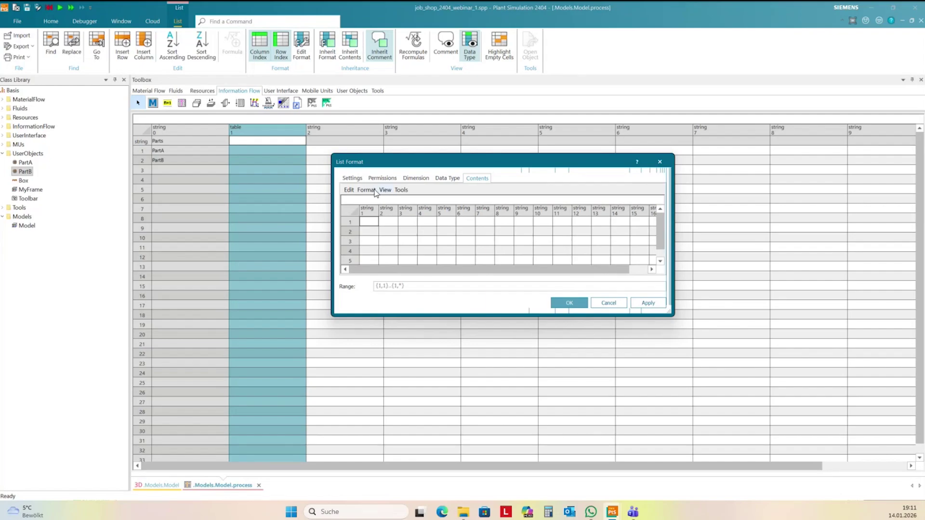
pyautogui.click(370, 190)
pyautogui.click(384, 216)
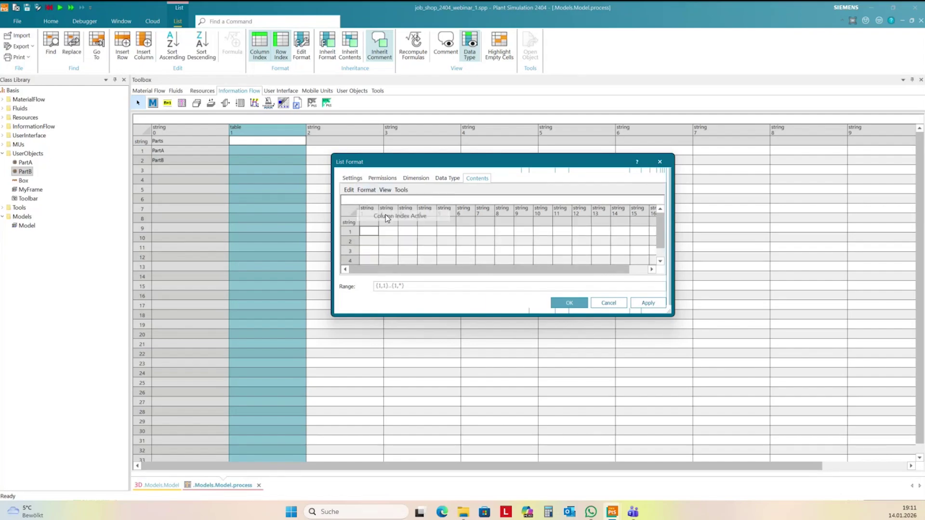
pyautogui.moveTo(398, 210); pyautogui.dragTo(541, 212)
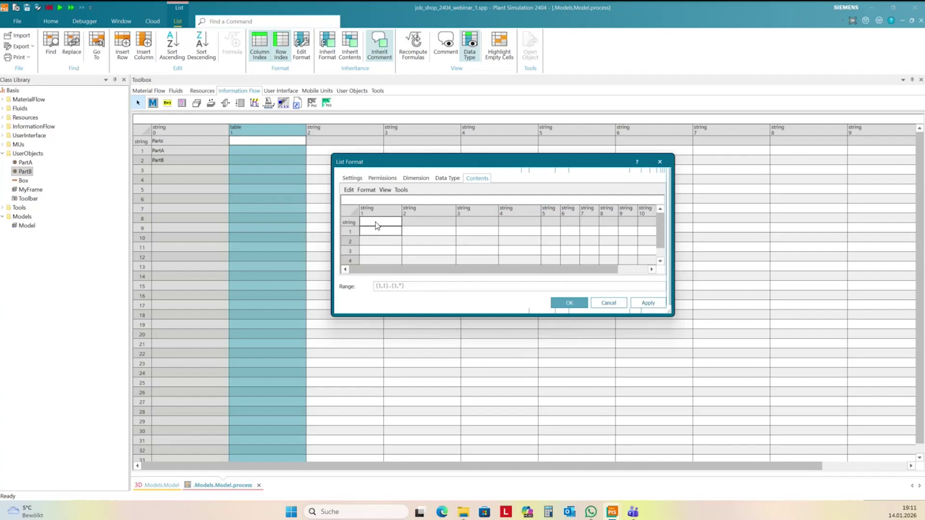
# Label the nested table's first three columns Step description, Shop and ProcTime in its column index
pyautogui.write('Step description')
pyautogui.click(438, 225)
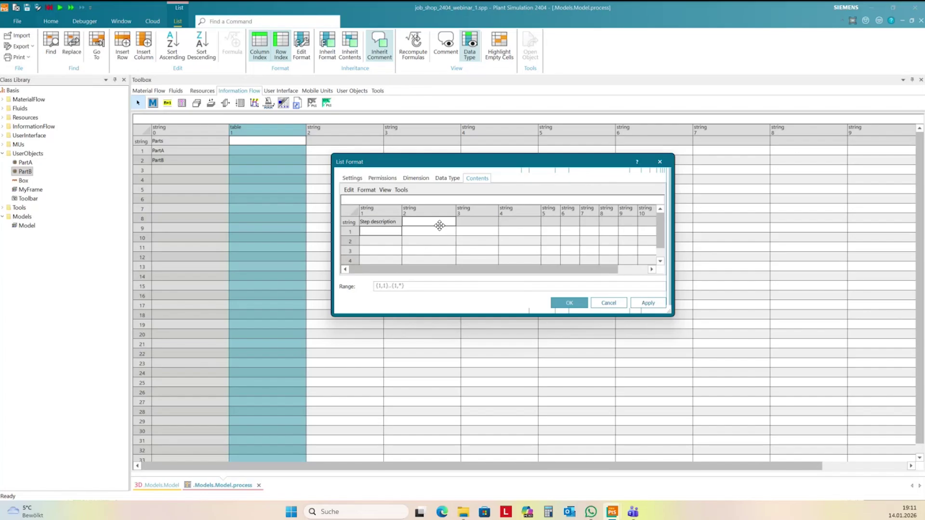
pyautogui.write('Shaop')
pyautogui.press('Delete')
pyautogui.click(421, 233)
pyautogui.click(467, 224)
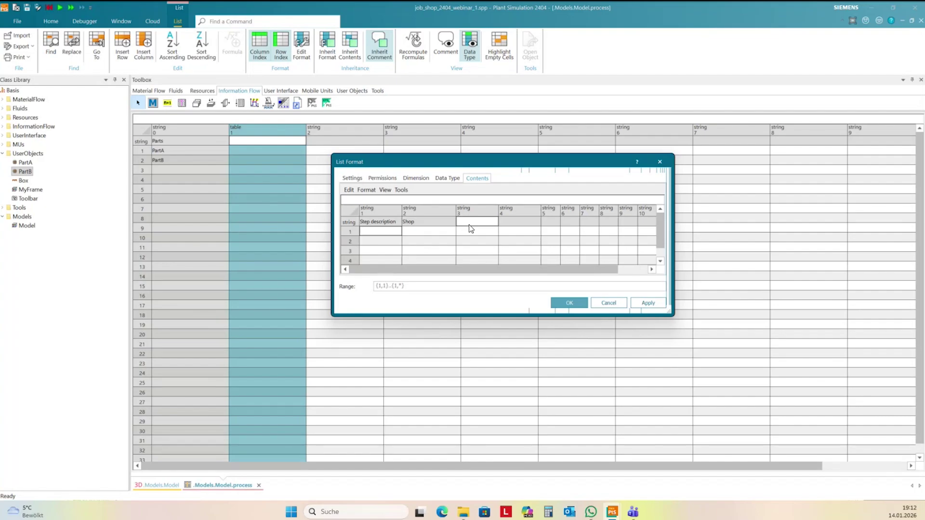
pyautogui.write('ProcTime')
pyautogui.click(475, 241)
# Set the data type of the nested table's ProcTime column to Time
pyautogui.click(469, 213)
pyautogui.rightClick(469, 212)
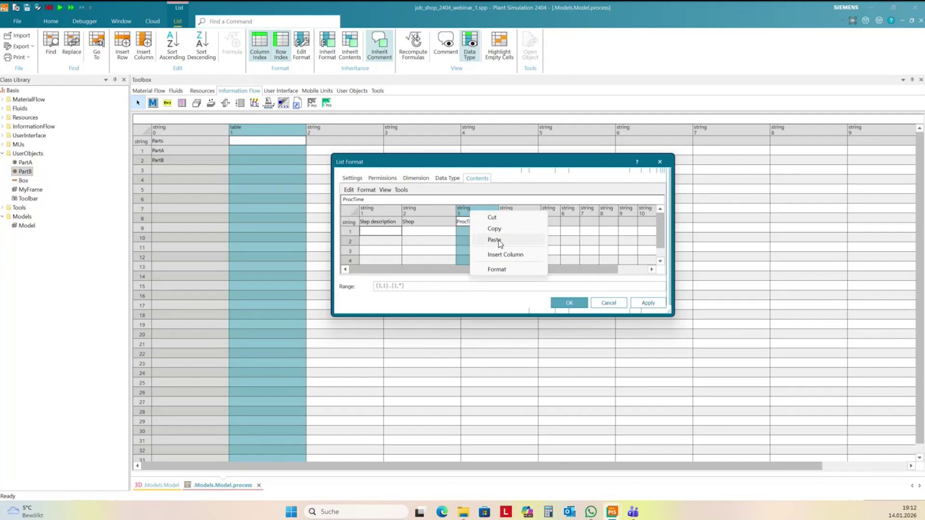
pyautogui.click(503, 270)
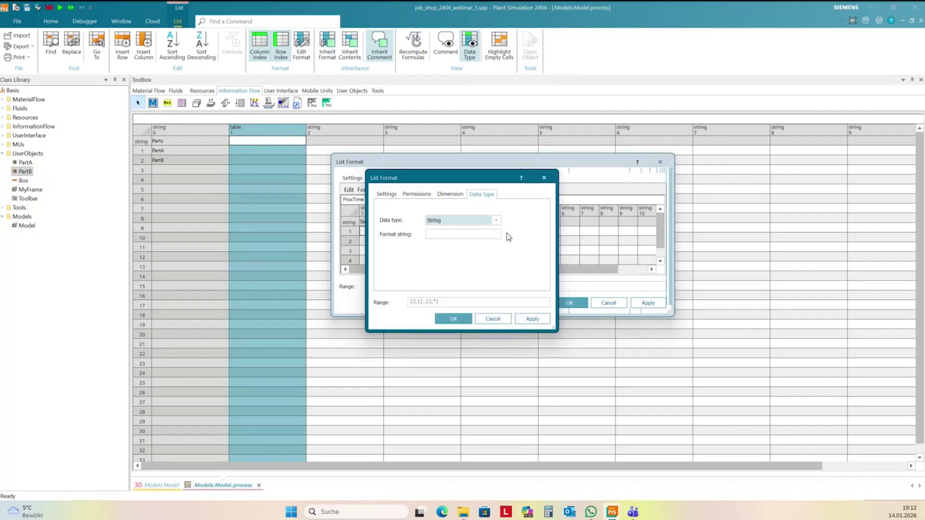
pyautogui.click(496, 220)
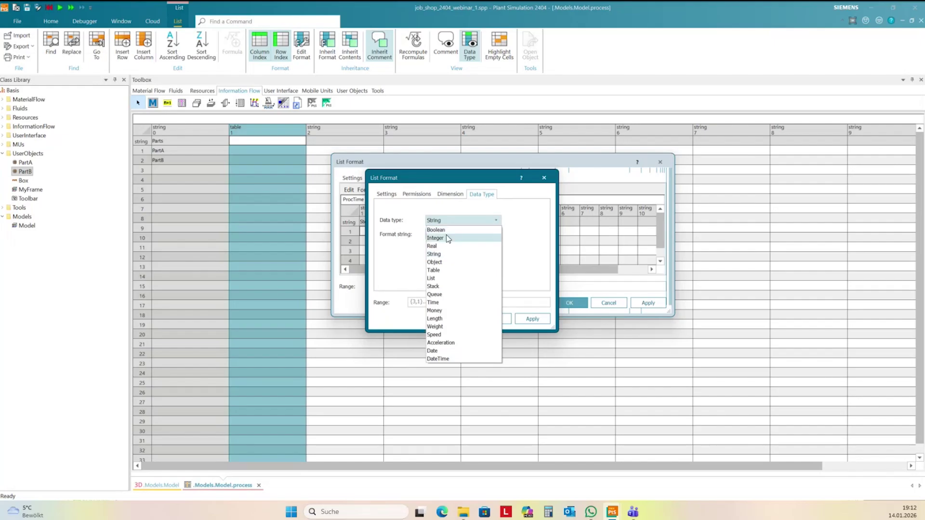
pyautogui.click(450, 302)
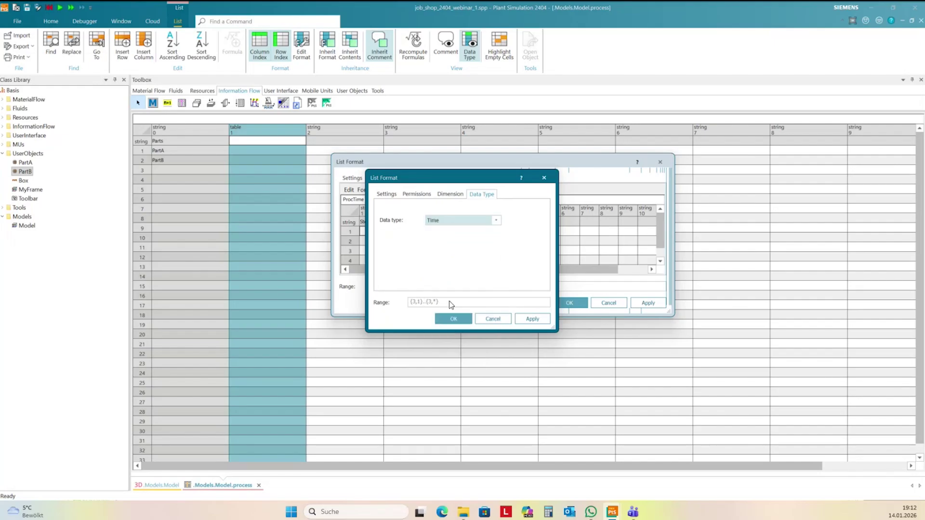
pyautogui.click(530, 319)
pyautogui.click(454, 319)
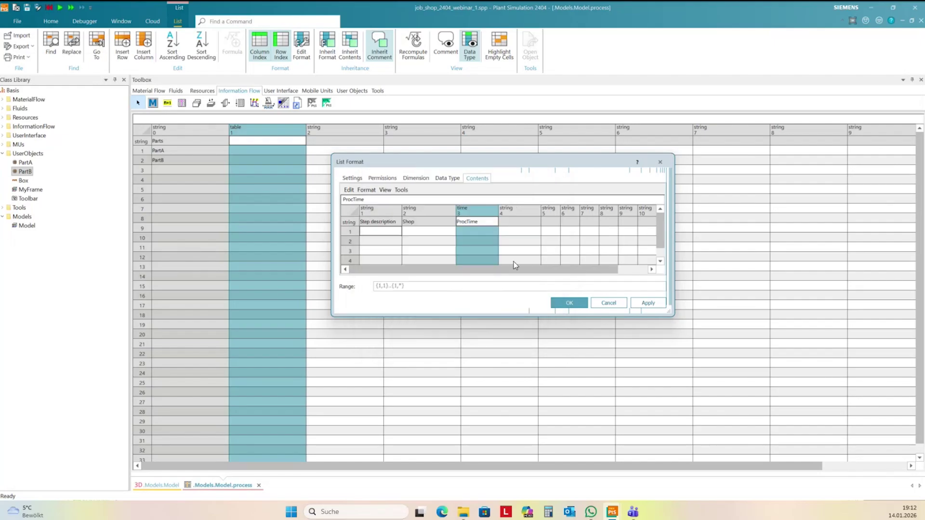
pyautogui.click(506, 247)
pyautogui.click(471, 236)
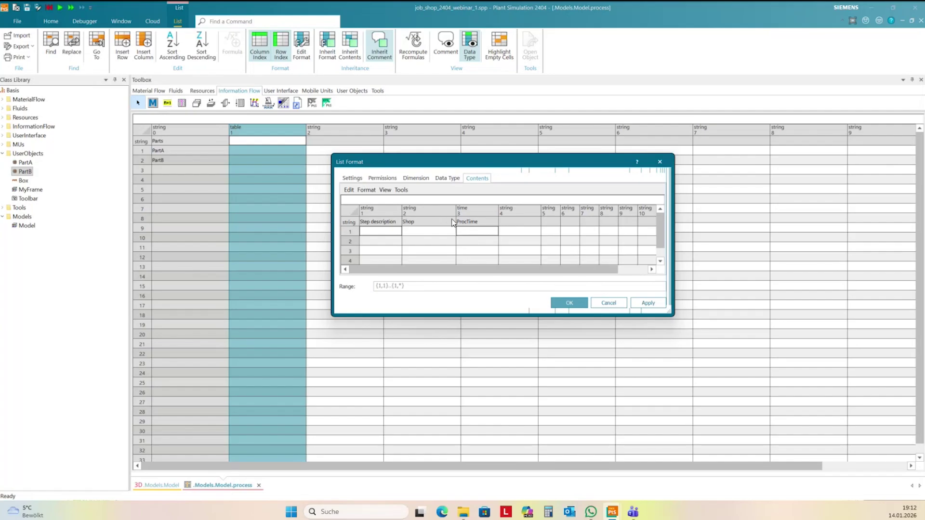
# Apply the nested table format to column 1 of the process table and select that column's header cell
pyautogui.click(507, 224)
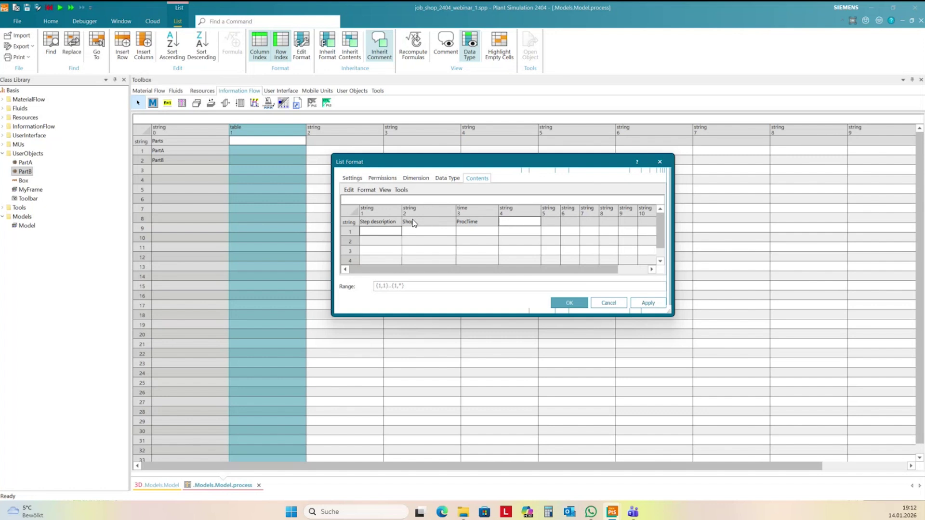
pyautogui.click(649, 303)
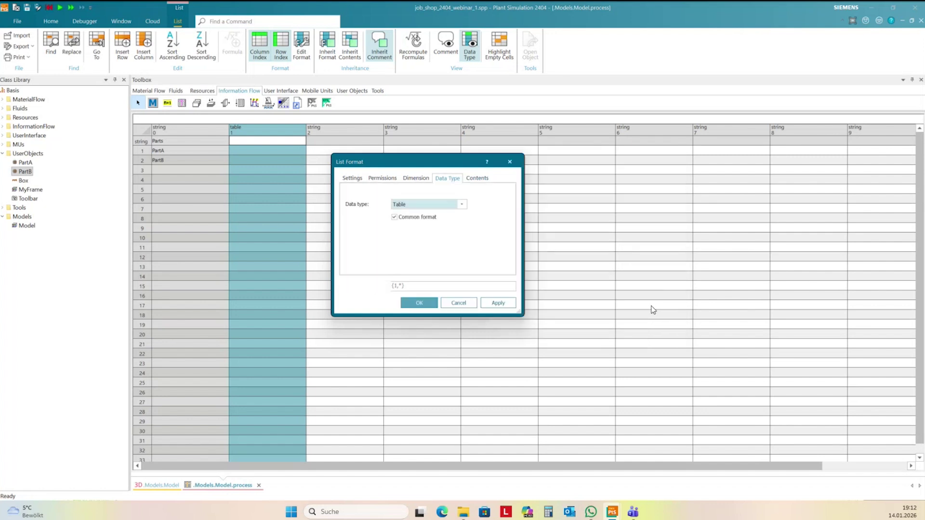
pyautogui.click(496, 303)
pyautogui.click(425, 303)
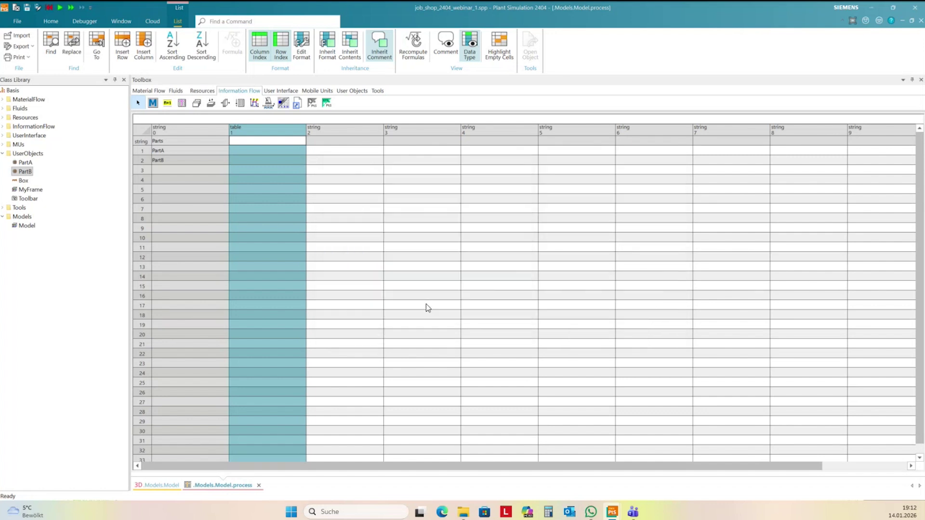
pyautogui.click(427, 305)
pyautogui.click(260, 142)
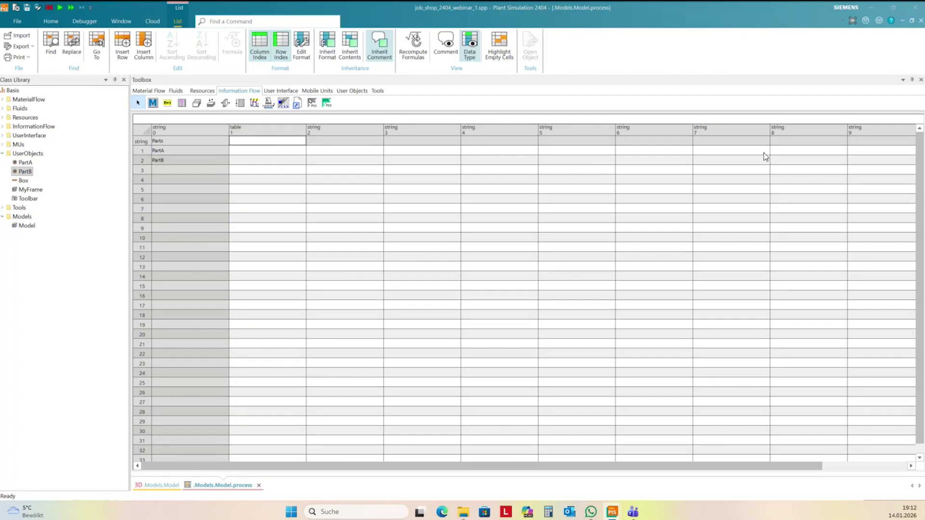
# Label column 1 of the process table "Bill of process" in its column index
pyautogui.click(268, 160)
pyautogui.click(268, 144)
pyautogui.write('Bill')
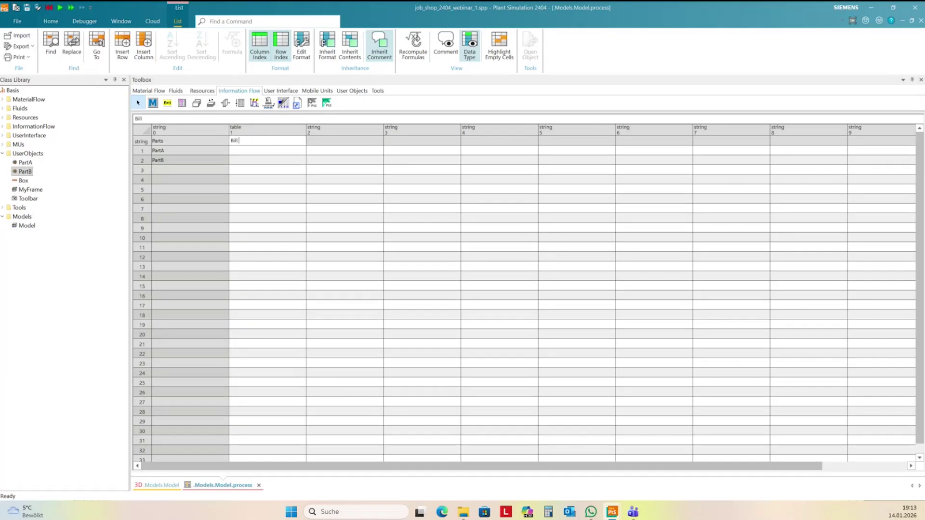
pyautogui.write(' of process')
pyautogui.click(264, 161)
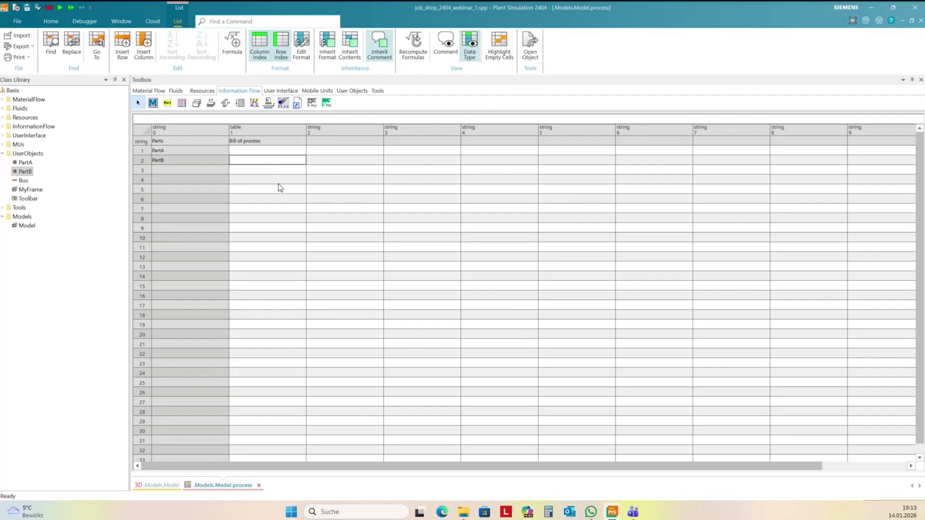
# Enter x in PartA's Bill of process cell and open its nested table
pyautogui.click(259, 152)
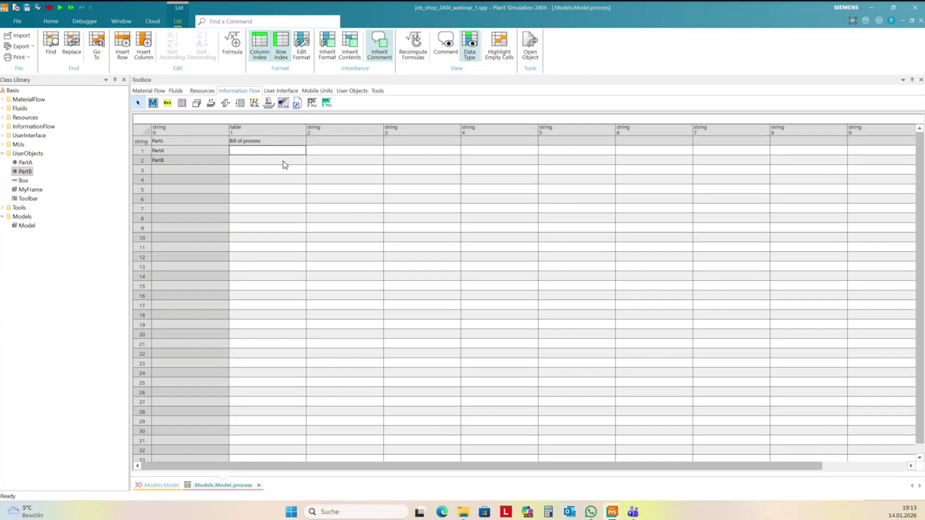
pyautogui.write('x')
pyautogui.click(255, 175)
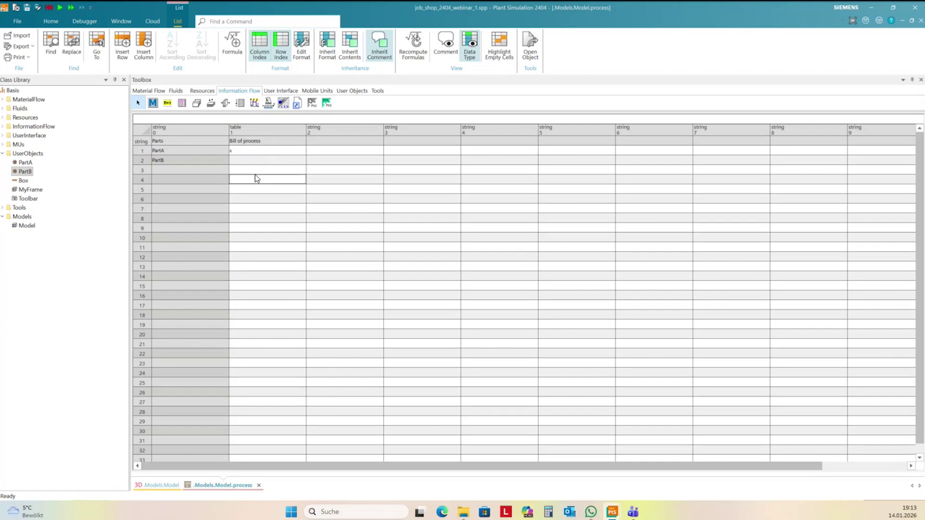
pyautogui.click(239, 149)
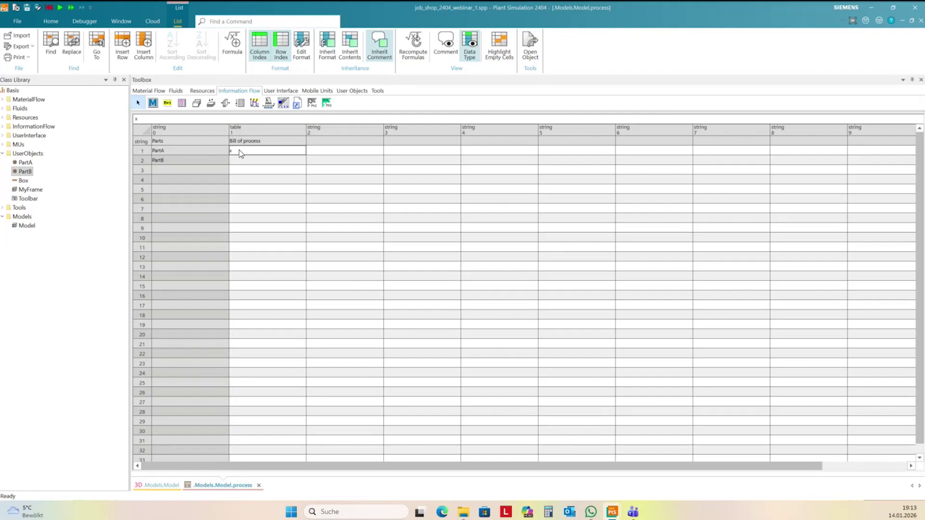
pyautogui.doubleClick(239, 150)
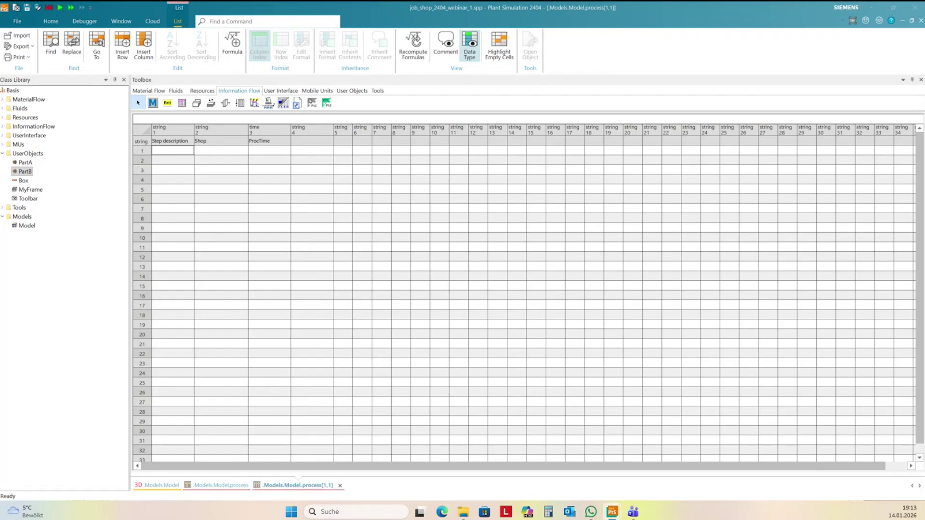
# Enter the step descriptions Milling, Drilling and Washing in rows 1 to 3 of PartA's nested table
pyautogui.click(190, 176)
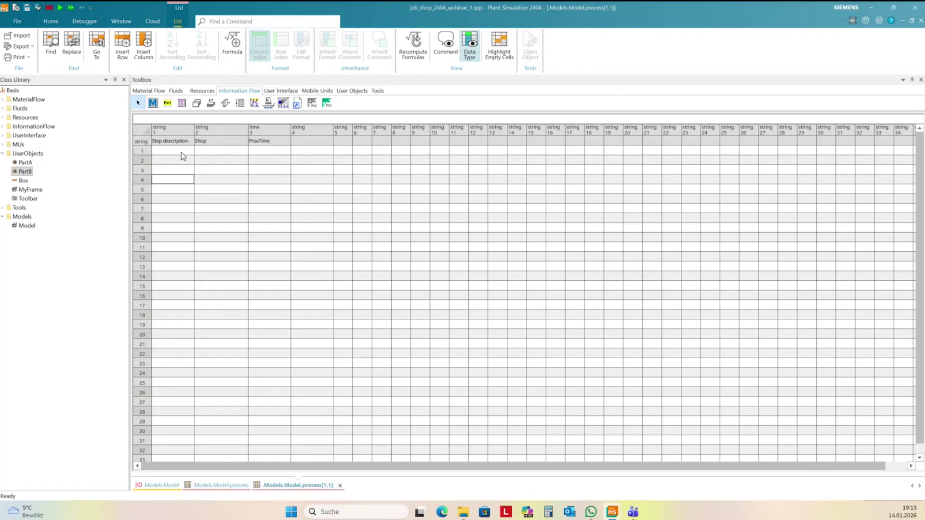
pyautogui.click(181, 152)
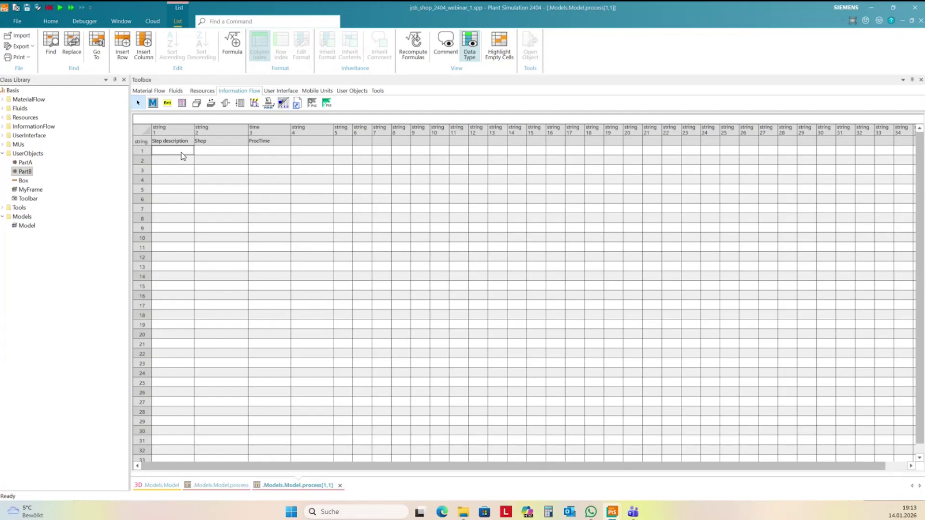
pyautogui.write('Milling')
pyautogui.click(173, 164)
pyautogui.write('Drilling')
pyautogui.click(166, 172)
pyautogui.write('Washing')
pyautogui.click(166, 190)
# Assign shops A, B and C to PartA's milling, drilling and washing steps
pyautogui.click(227, 153)
pyautogui.write('A')
pyautogui.press('Return')
pyautogui.write('B')
pyautogui.press('Return')
pyautogui.write('C')
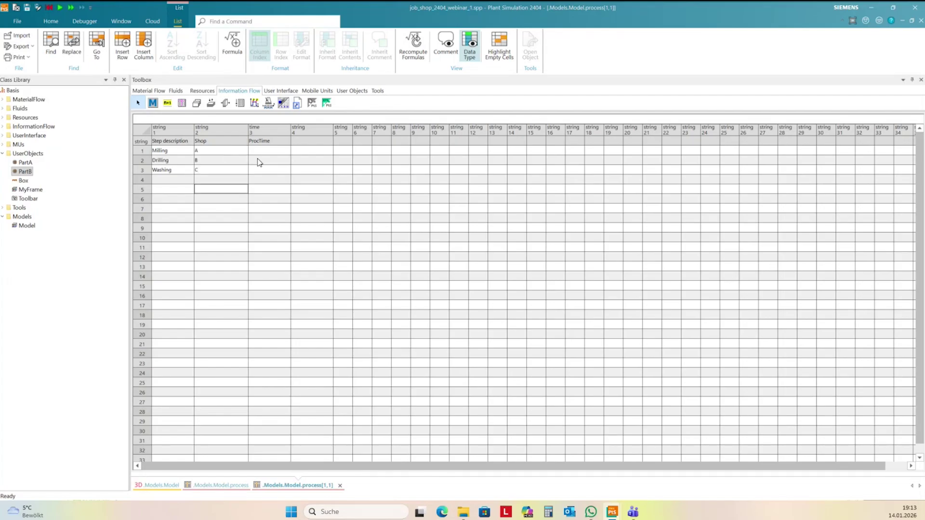
# Set PartA's ProcTime values to 1:00:00, 1:30:00 and 20:00 for rows 1 to 3 and close its nested table
pyautogui.click(266, 151)
pyautogui.write('1:00:00')
pyautogui.click(270, 166)
pyautogui.write('1:30:00')
pyautogui.click(261, 171)
pyautogui.write('20:00')
pyautogui.click(258, 183)
pyautogui.click(213, 182)
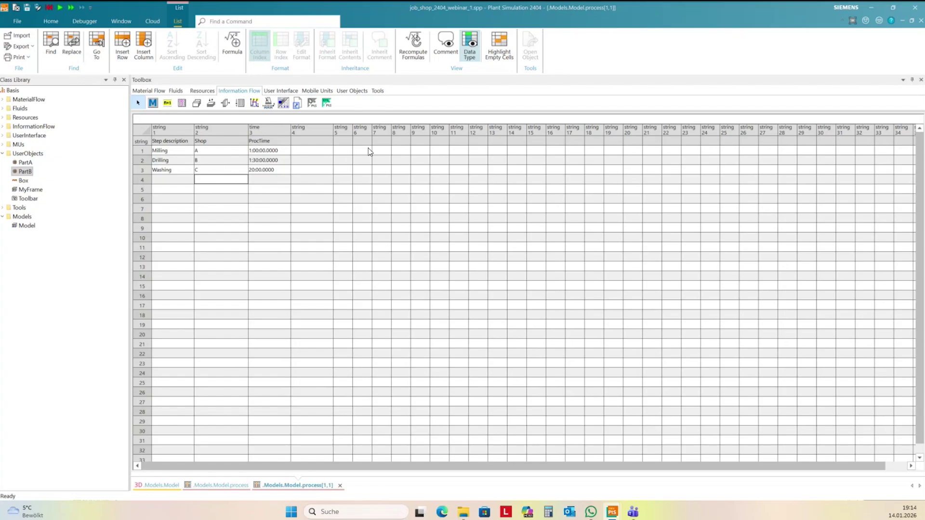
pyautogui.click(920, 22)
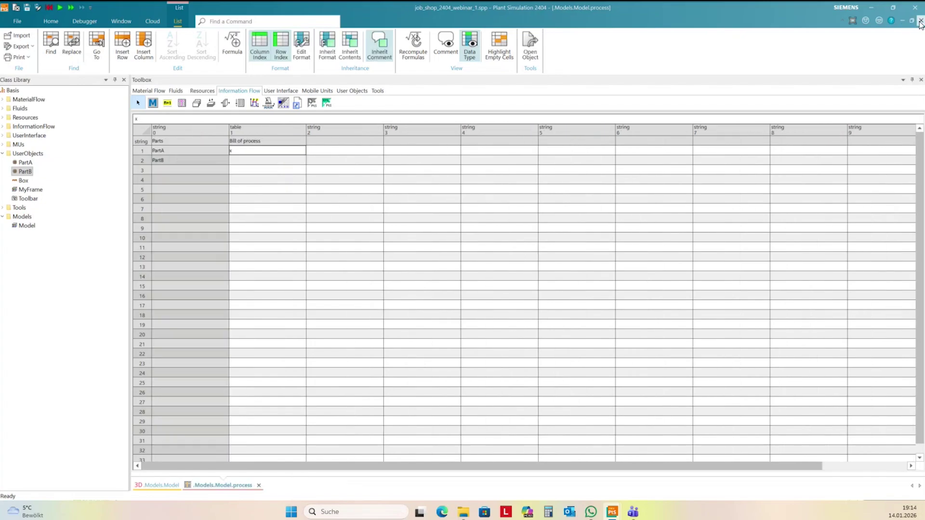
# Open PartB's nested Bill of process table and enter the step descriptions Milling, Washing and Painting
pyautogui.click(239, 164)
pyautogui.doubleClick(239, 165)
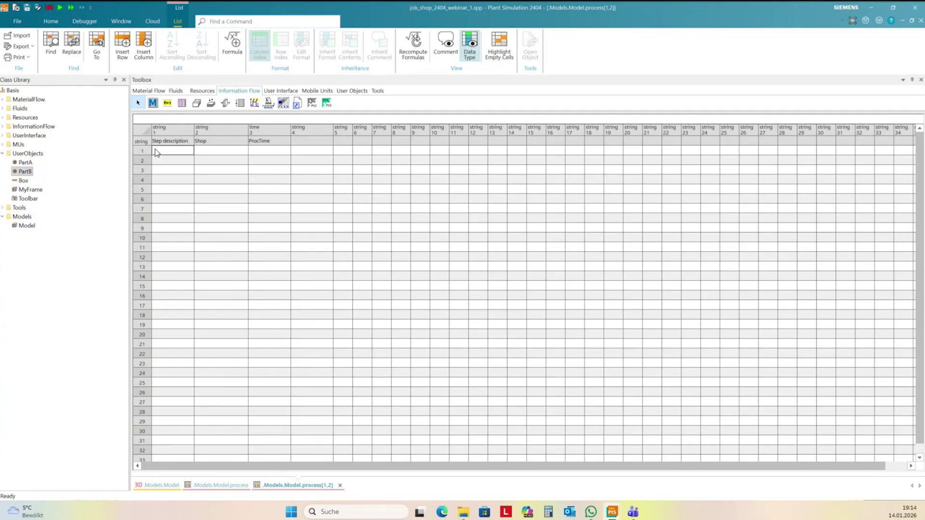
pyautogui.write('Milling')
pyautogui.press('Return')
pyautogui.write('Washing')
pyautogui.press('Return')
pyautogui.write('Painting')
pyautogui.press('Return')
# Assign shops A, C and D to PartB's milling, washing and painting steps
pyautogui.click(218, 152)
pyautogui.write('A')
pyautogui.write('D')
pyautogui.click(220, 189)
pyautogui.click(177, 178)
pyautogui.click(197, 179)
pyautogui.click(207, 159)
pyautogui.click(210, 172)
pyautogui.click(212, 152)
pyautogui.click(215, 171)
# Set PartB's ProcTime values to 2:00:00, 20:00 and 2:00:00, and close the nested table and the process table
pyautogui.click(271, 152)
pyautogui.write('2:00:00')
pyautogui.click(267, 161)
pyautogui.write('20')
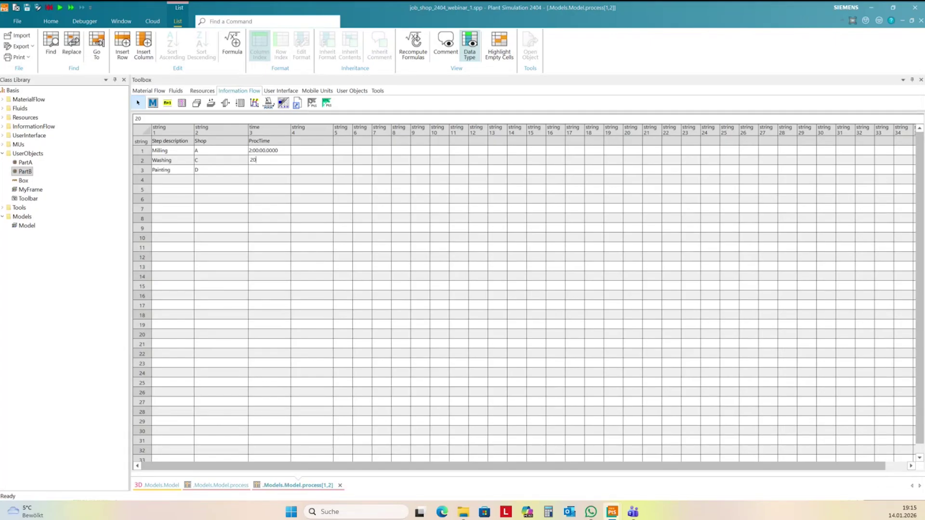
pyautogui.write(':00')
pyautogui.press('Return')
pyautogui.write('2:00:00')
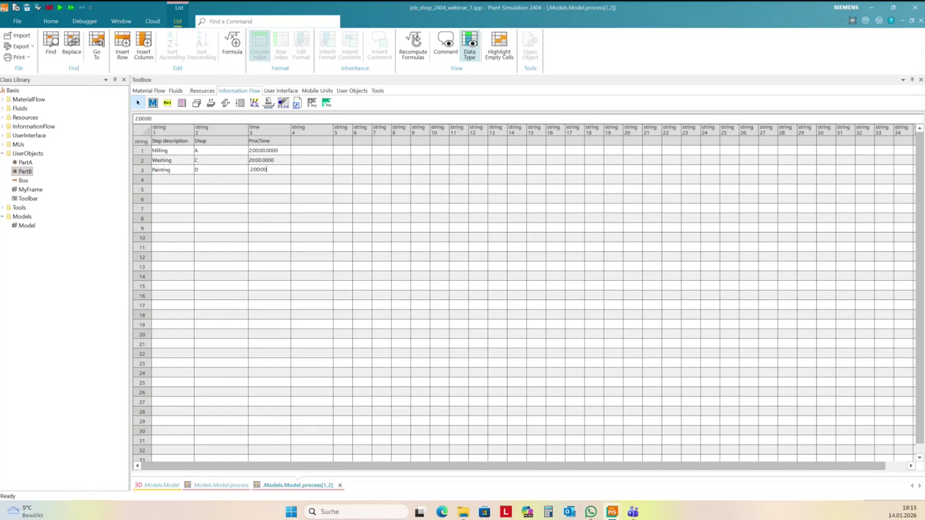
pyautogui.press('Return')
pyautogui.click(300, 170)
pyautogui.click(920, 20)
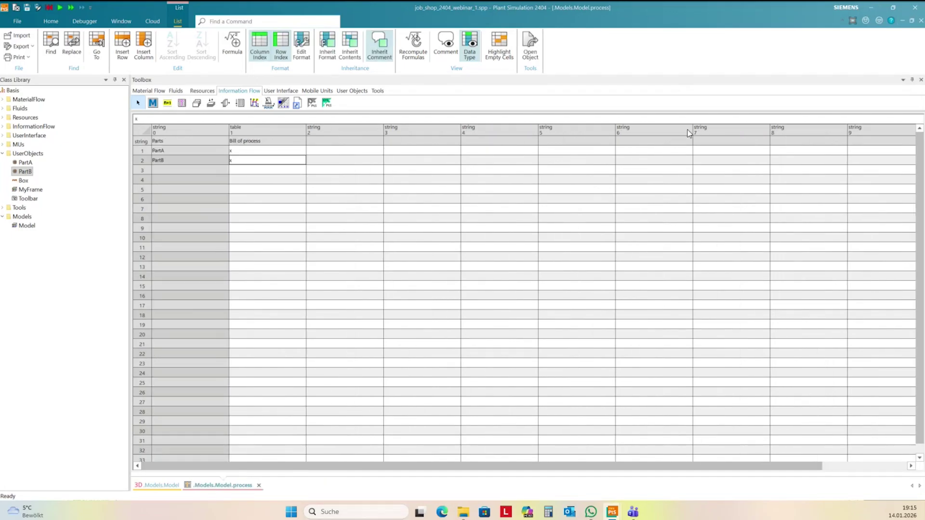
pyautogui.click(921, 21)
pyautogui.click(446, 291)
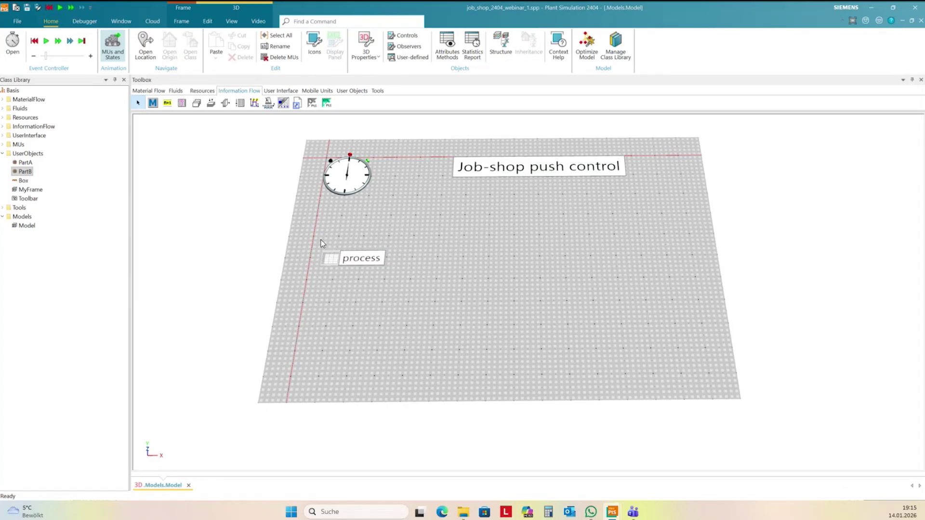
# Reopen the process table from the model to review its entries and close it
pyautogui.doubleClick(340, 262)
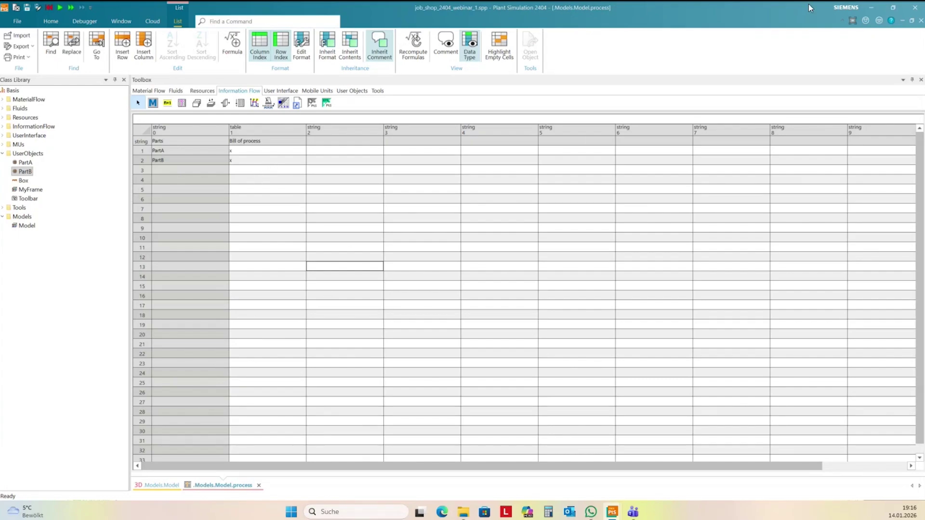
pyautogui.click(921, 21)
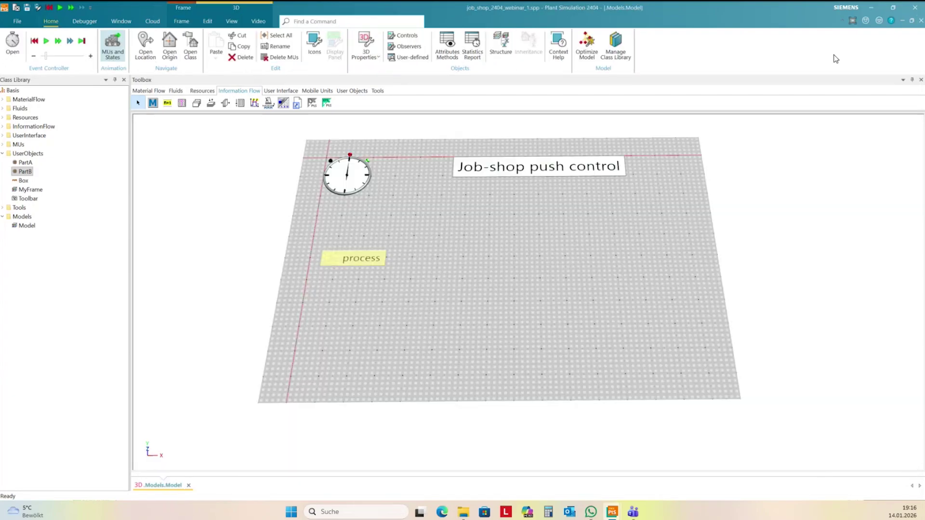
pyautogui.click(399, 289)
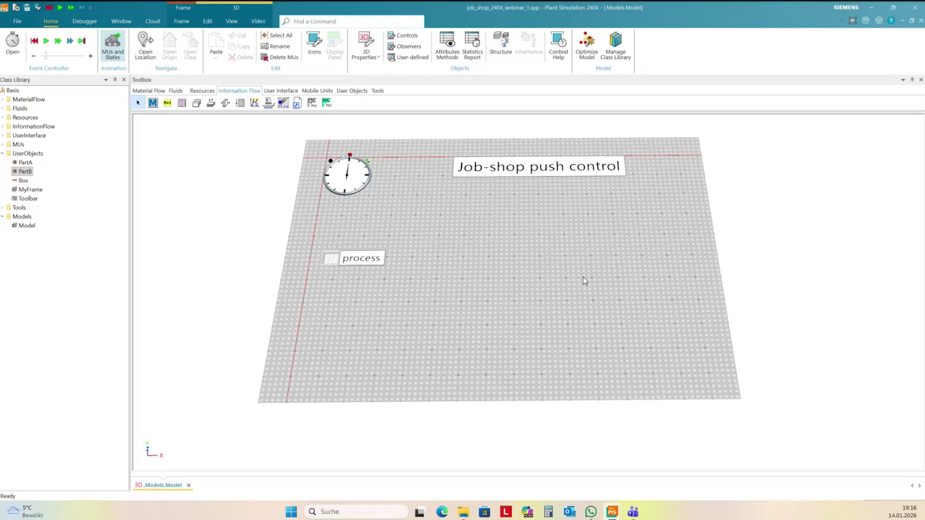
# Duplicate the Station class from the MaterialFlow folder of the class library
pyautogui.moveTo(583, 276); pyautogui.dragTo(583, 287)
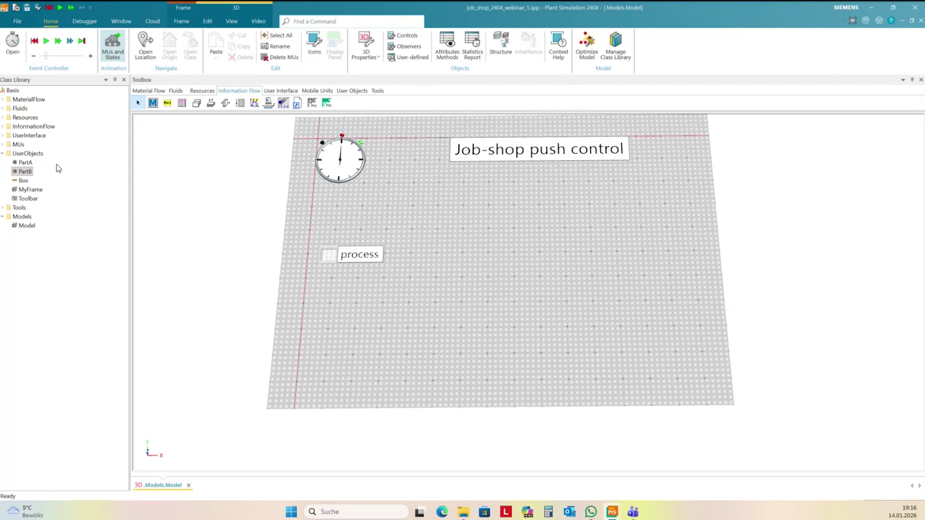
pyautogui.click(3, 99)
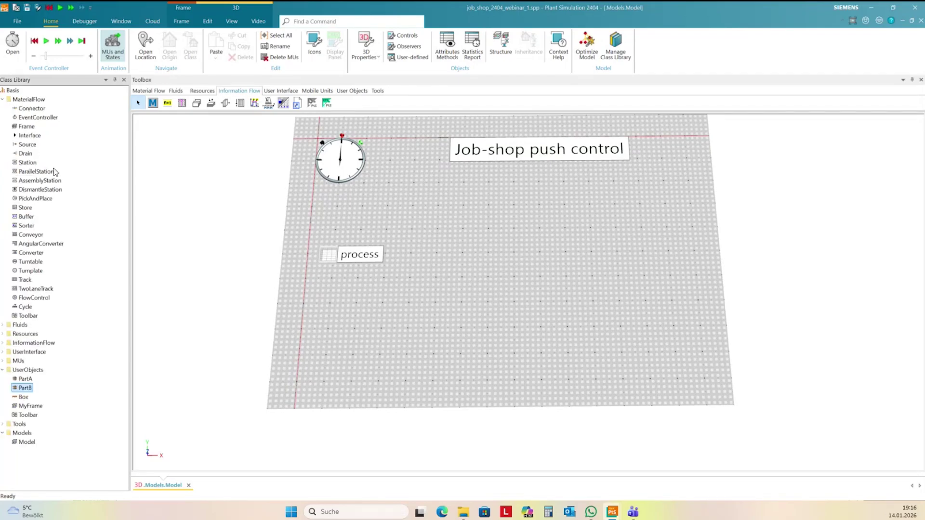
pyautogui.click(29, 165)
pyautogui.rightClick(29, 164)
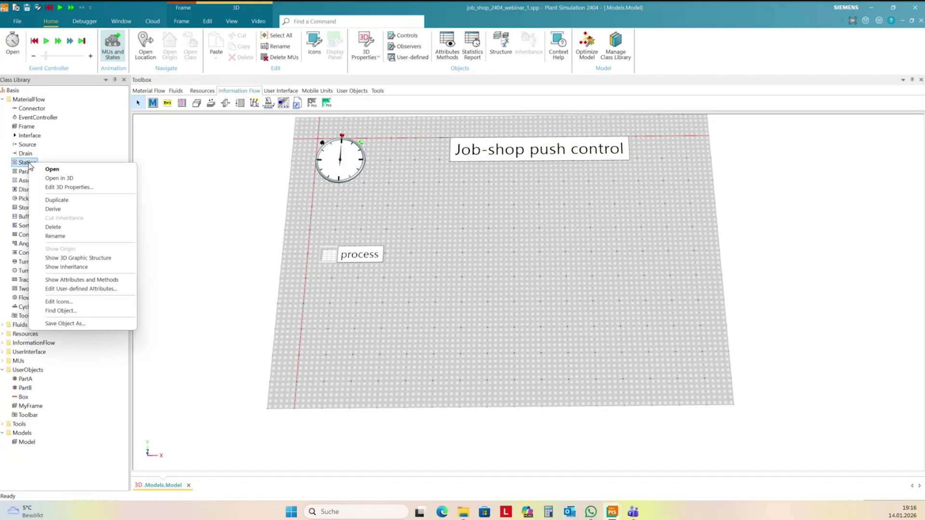
pyautogui.click(57, 200)
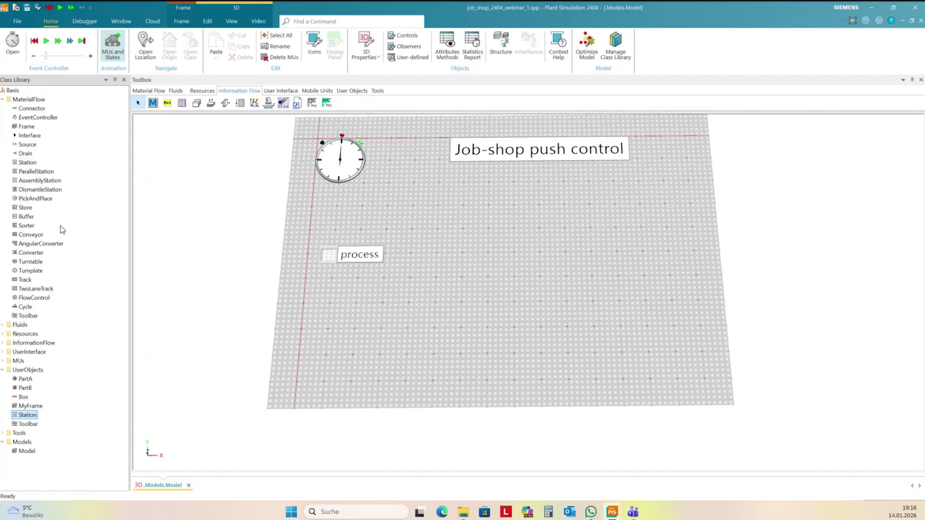
# Open the duplicated Station in UserObjects in 3D to examine its graphic and close the view
pyautogui.rightClick(28, 419)
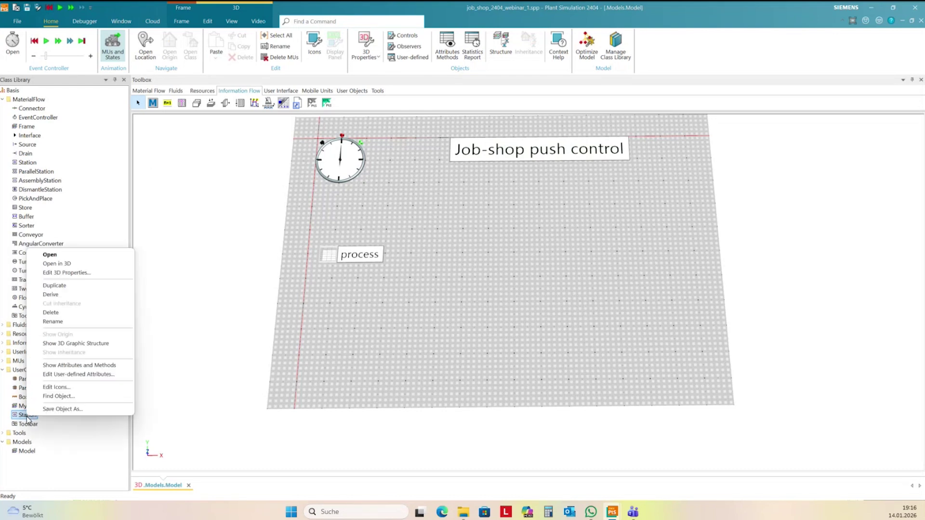
pyautogui.click(54, 266)
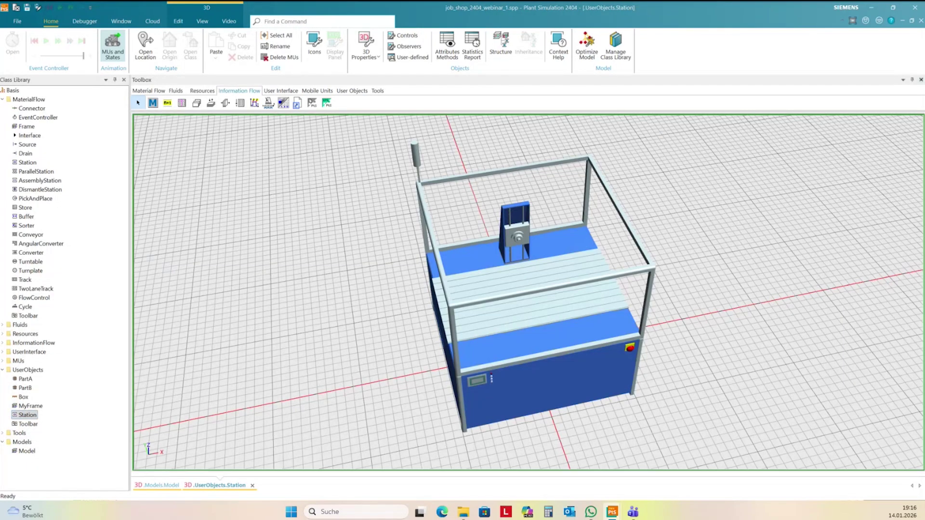
pyautogui.click(920, 20)
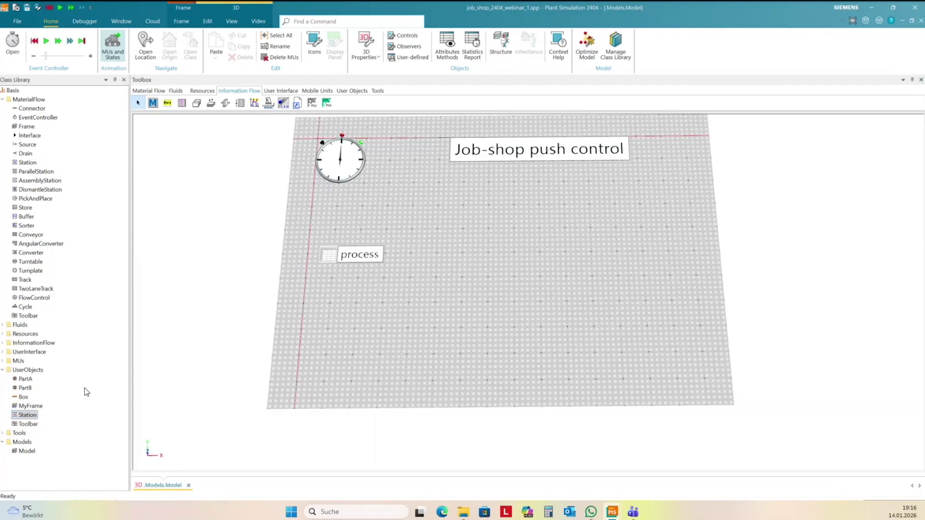
# Set the uniform scale of the UserObjects Station to 0.4 in its 3D properties
pyautogui.rightClick(28, 415)
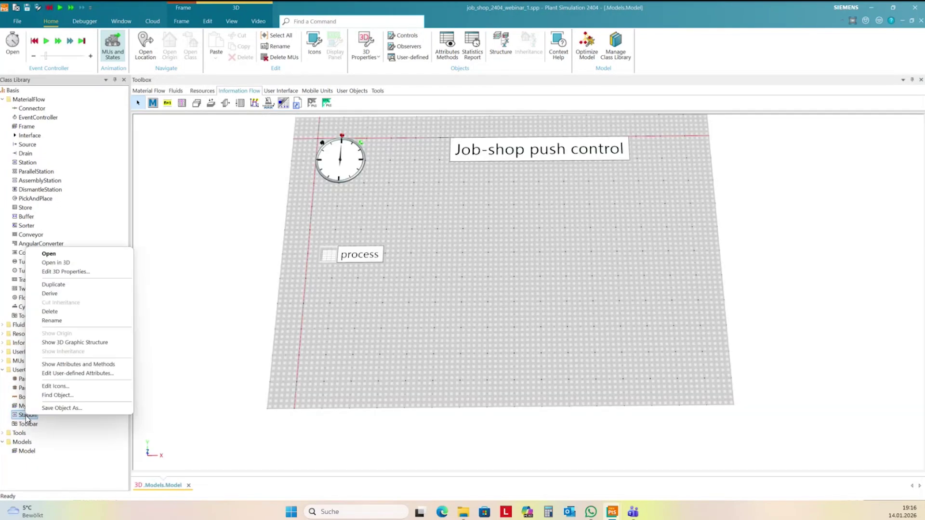
pyautogui.click(81, 272)
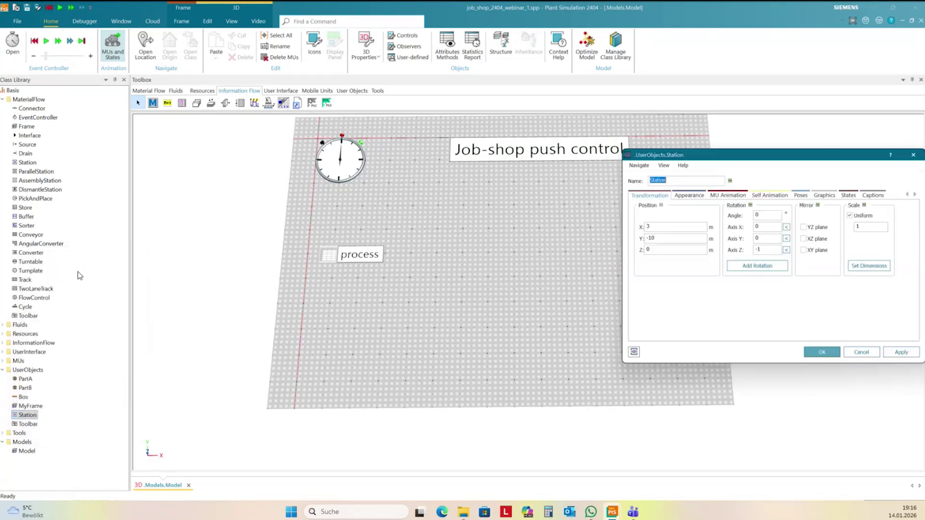
pyautogui.doubleClick(867, 225)
pyautogui.write('0.4')
pyautogui.click(825, 352)
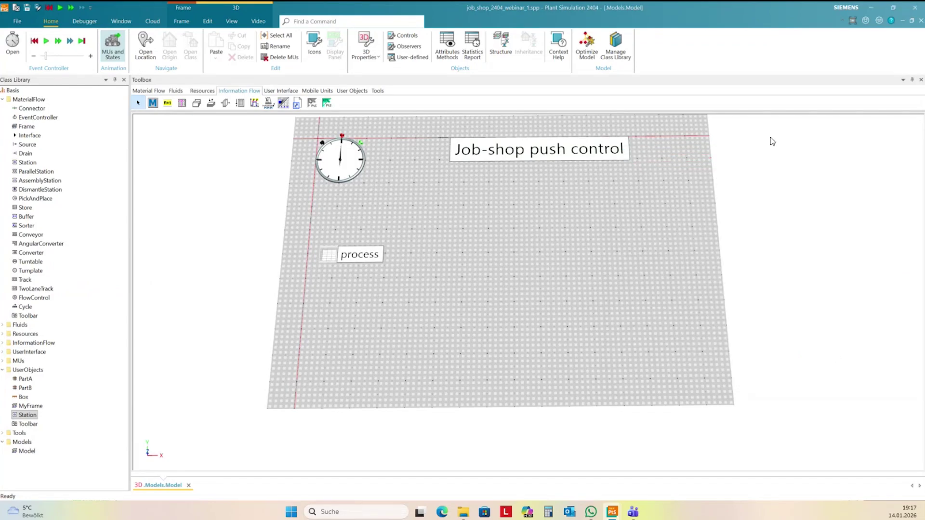
# Move the "Job-shop push control" title to the model's upper edge and shift the process table farther down the frame
pyautogui.click(532, 148)
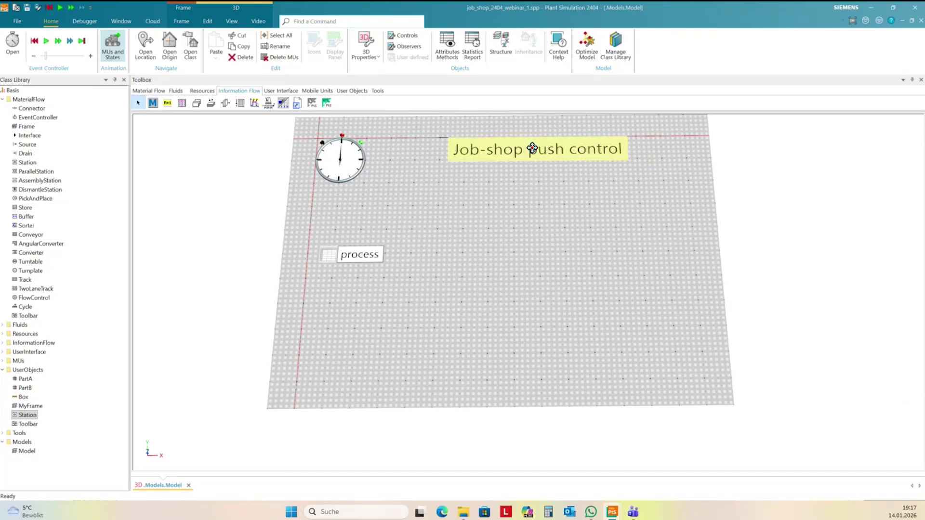
pyautogui.moveTo(532, 149); pyautogui.dragTo(501, 127)
pyautogui.click(543, 201)
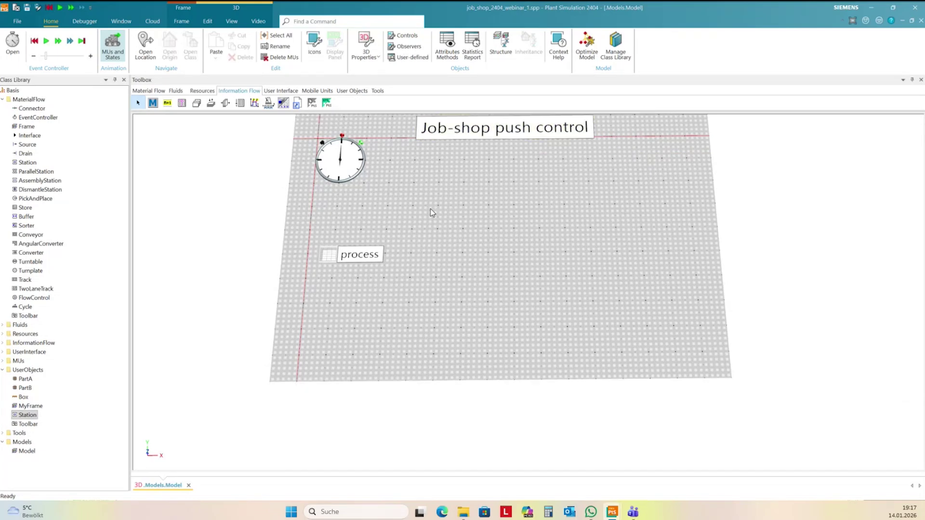
pyautogui.moveTo(330, 255); pyautogui.dragTo(326, 299)
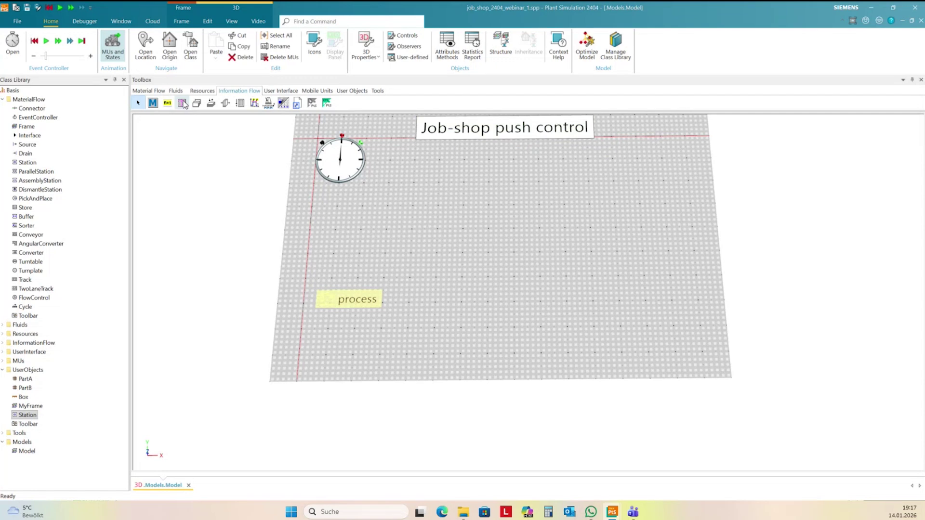
# Place a Source just below the event controller and move the process table near the frame's lower edge
pyautogui.click(149, 91)
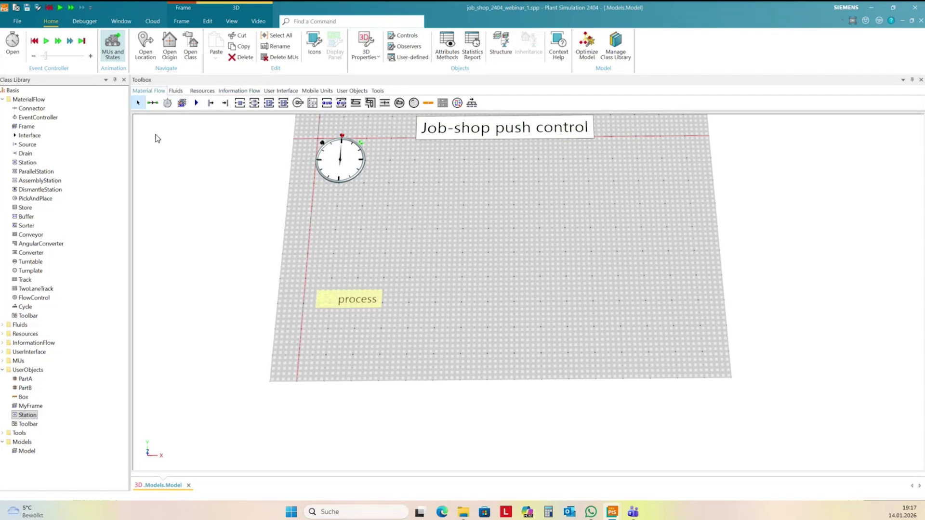
pyautogui.click(210, 102)
pyautogui.click(334, 225)
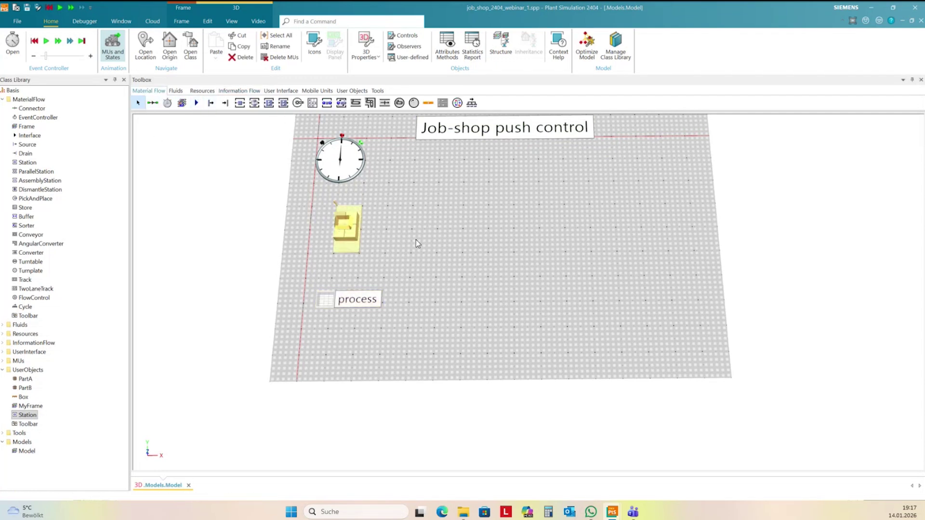
pyautogui.moveTo(330, 307); pyautogui.dragTo(343, 347)
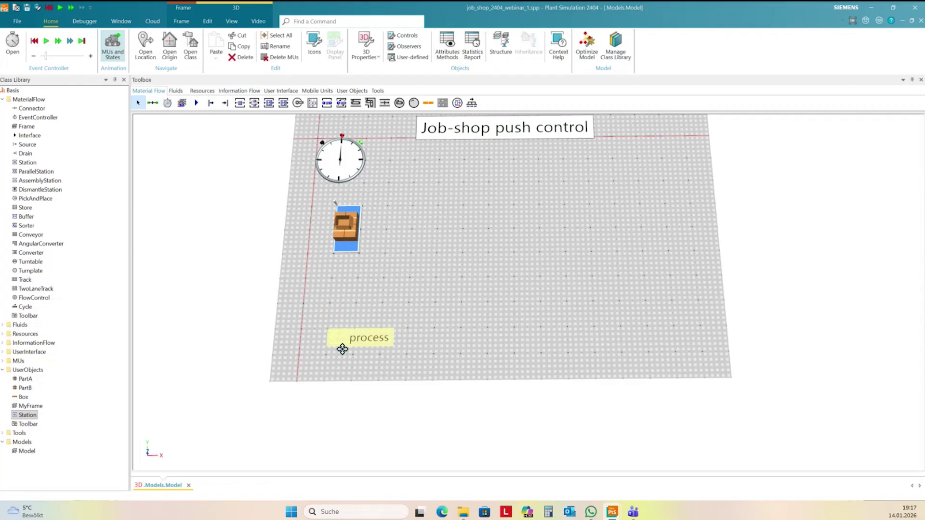
# Insert a DataTable in the model between the Source and the process table
pyautogui.click(353, 312)
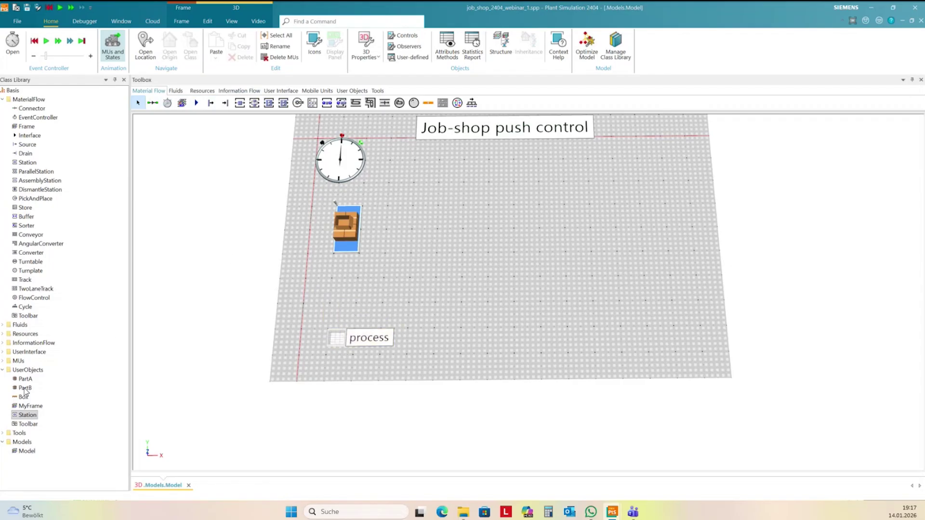
pyautogui.click(238, 90)
pyautogui.click(182, 103)
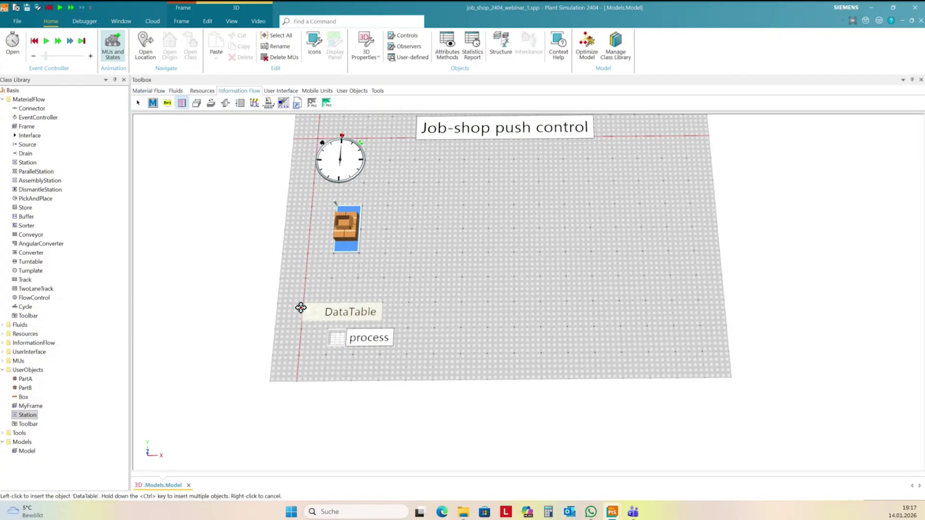
pyautogui.click(340, 285)
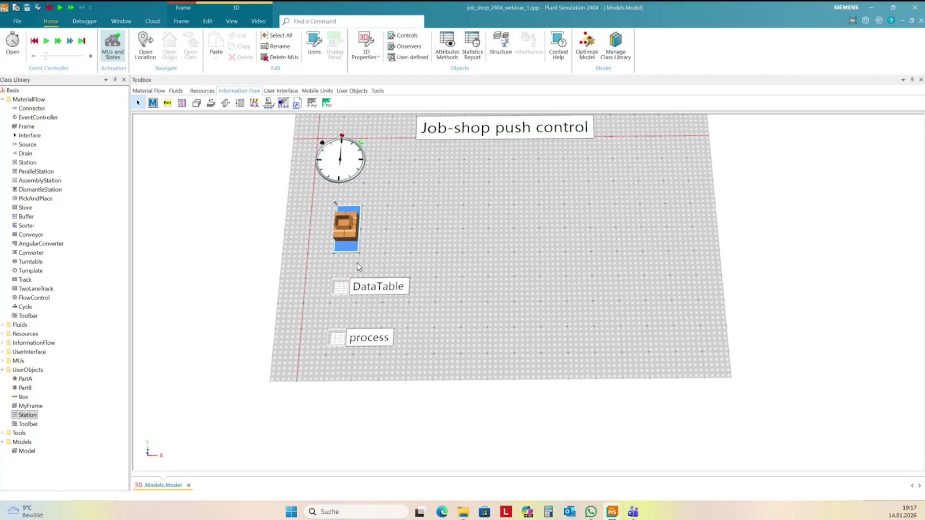
# Set the Source's MU selection to Random with DataTable as its table, and accept reformatting the table
pyautogui.rightClick(355, 288)
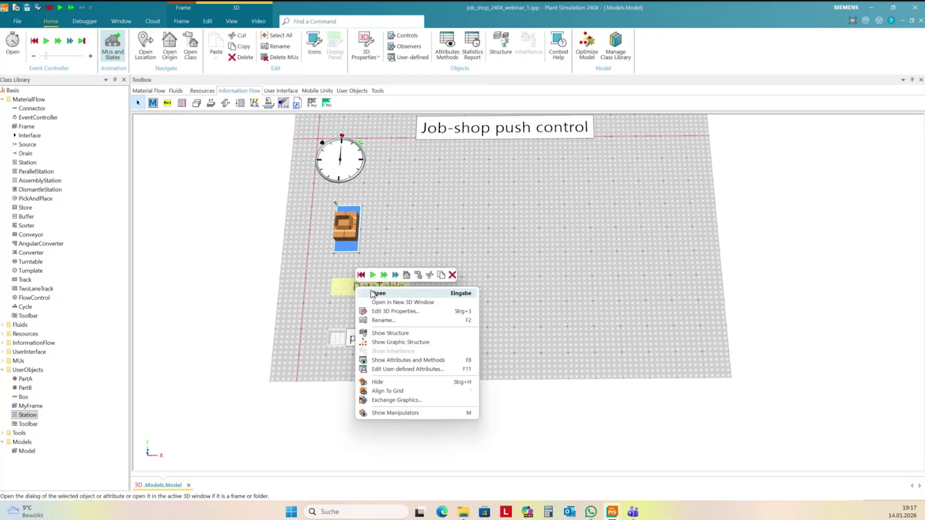
pyautogui.click(373, 293)
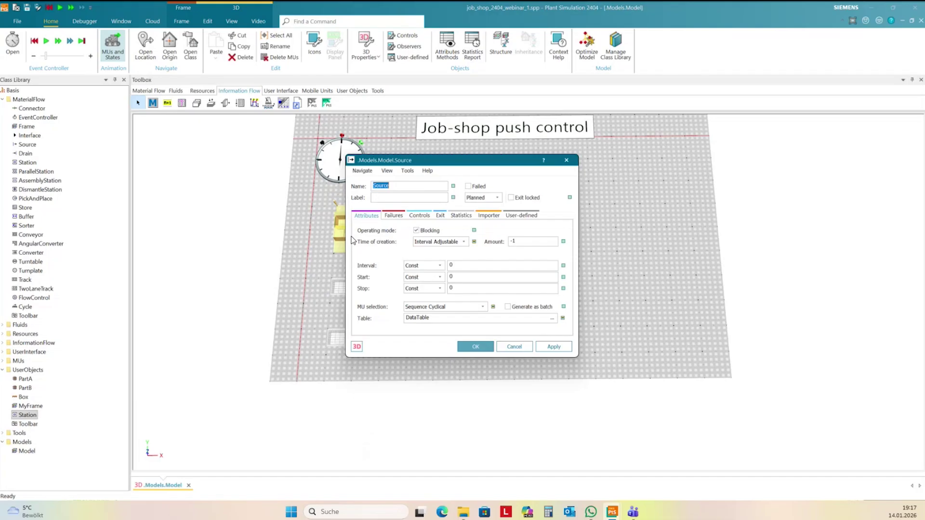
pyautogui.click(445, 307)
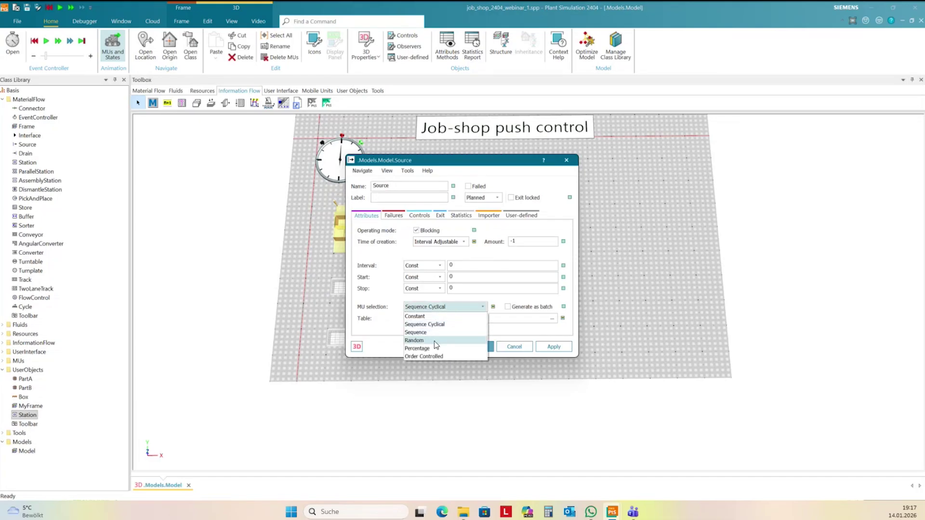
pyautogui.click(436, 340)
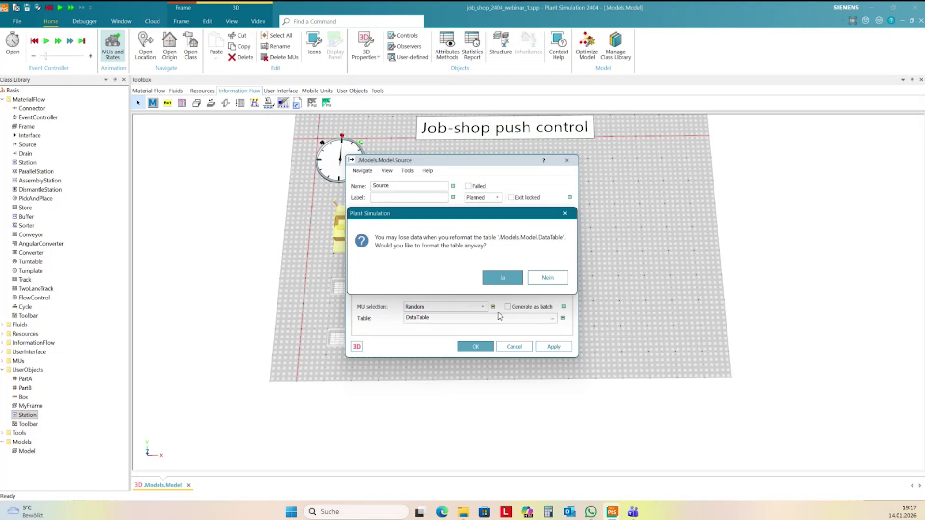
pyautogui.click(499, 275)
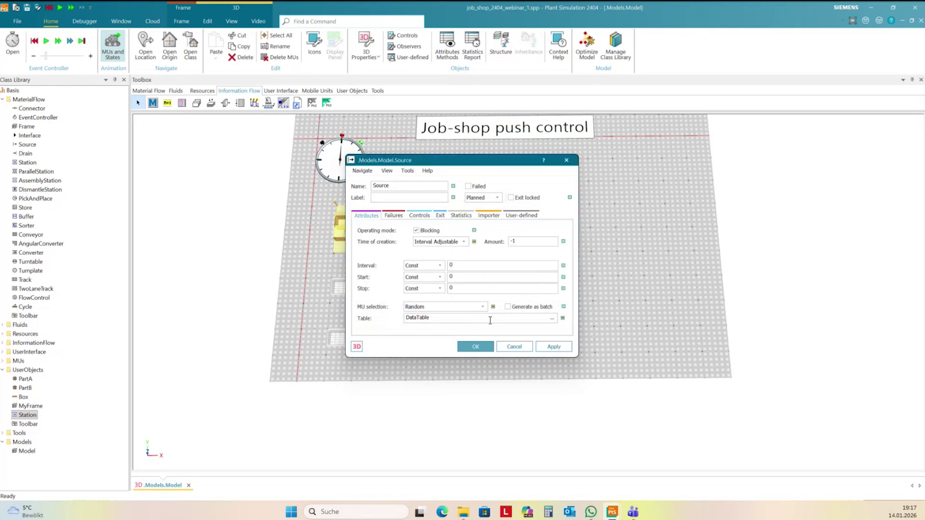
pyautogui.press('Return')
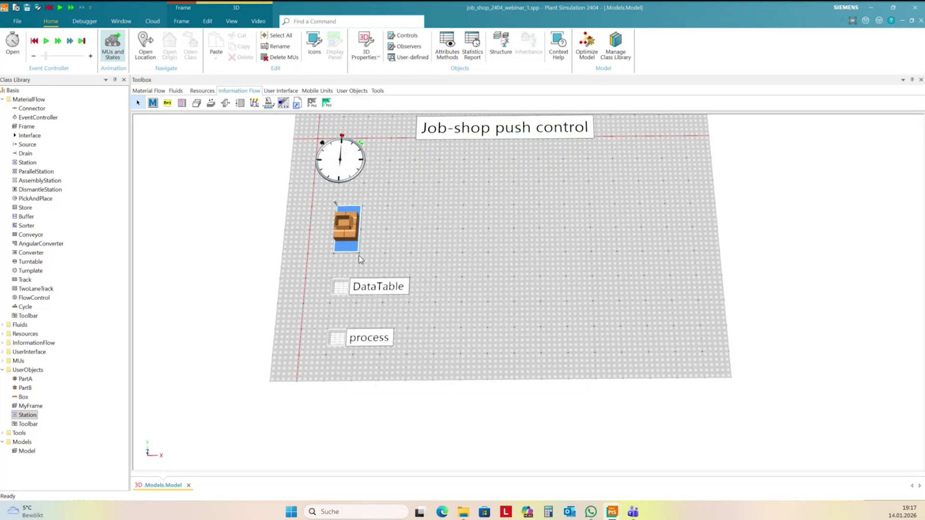
# Enter the UserObjects PartA and PartB as MUs in rows 1 and 2 of the Source's DataTable
pyautogui.doubleClick(339, 289)
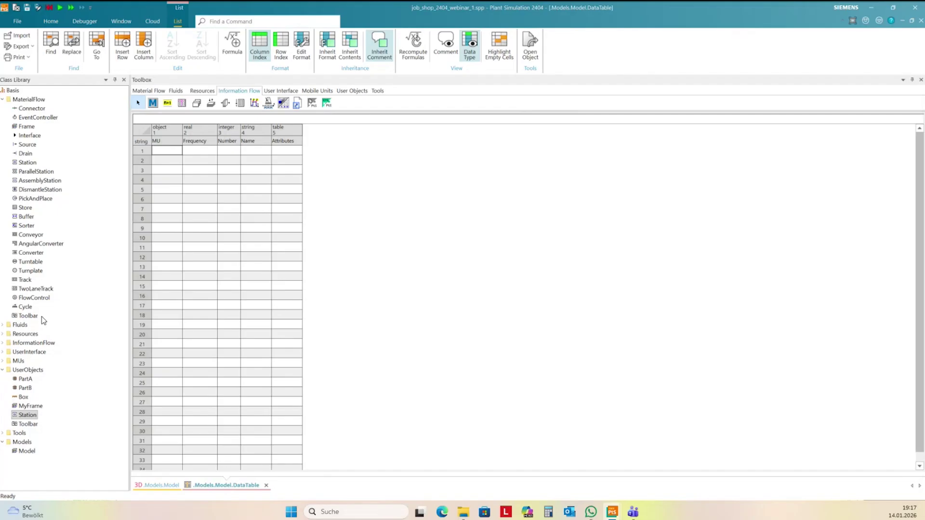
pyautogui.moveTo(33, 387); pyautogui.dragTo(217, 130)
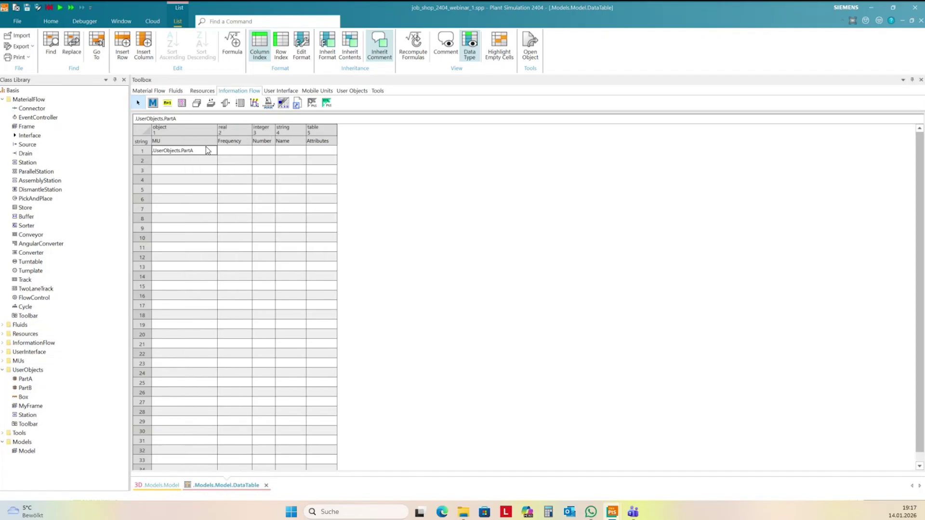
pyautogui.moveTo(25, 392); pyautogui.dragTo(193, 163)
pyautogui.click(189, 190)
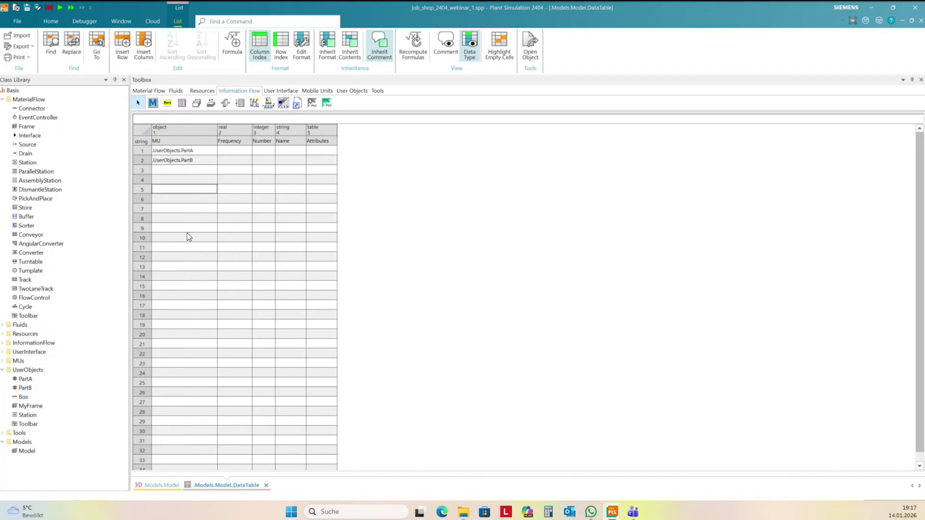
# Set the DataTable frequencies to 70 for PartA and 30 for PartB
pyautogui.click(232, 153)
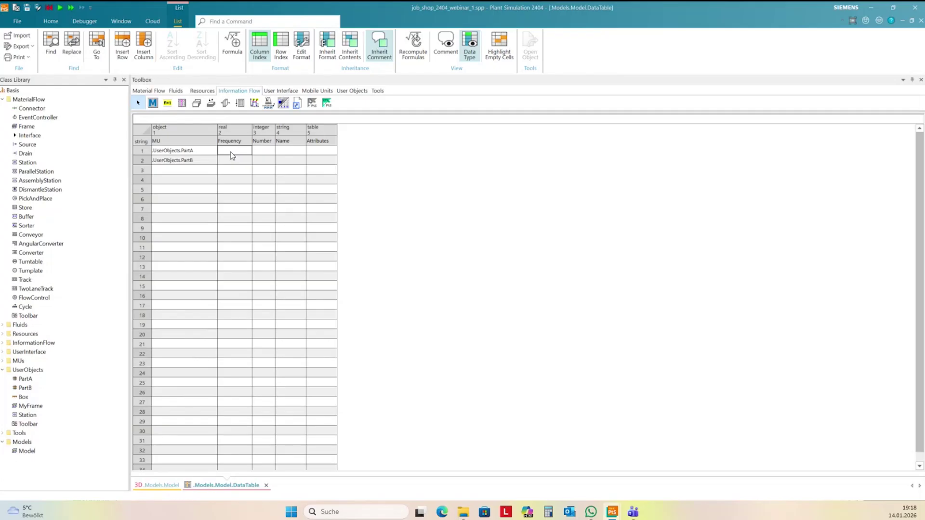
pyautogui.write('70')
pyautogui.click(230, 167)
pyautogui.write('30')
pyautogui.click(221, 201)
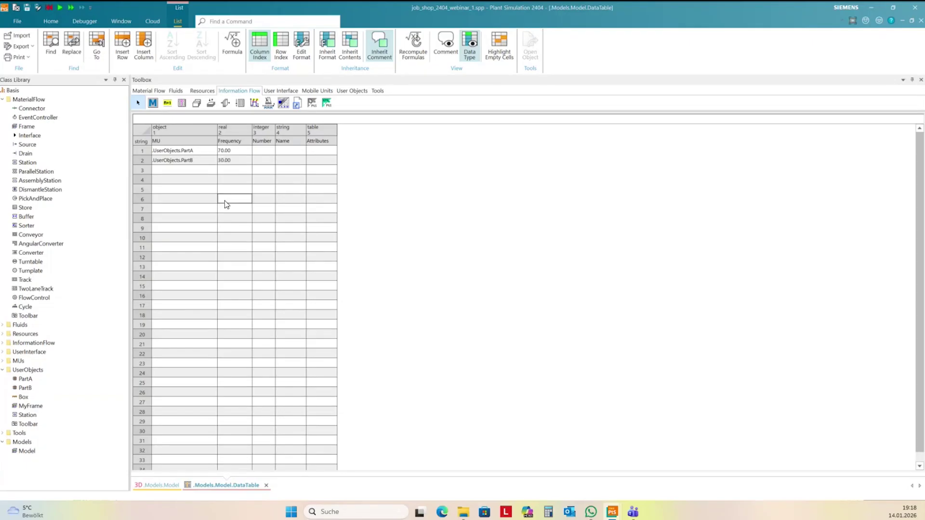
# Set the Number to 1 for both PartA and PartB and close the DataTable
pyautogui.click(266, 151)
pyautogui.write('1')
pyautogui.click(258, 163)
pyautogui.write('1')
pyautogui.click(261, 184)
pyautogui.click(304, 172)
pyautogui.click(921, 21)
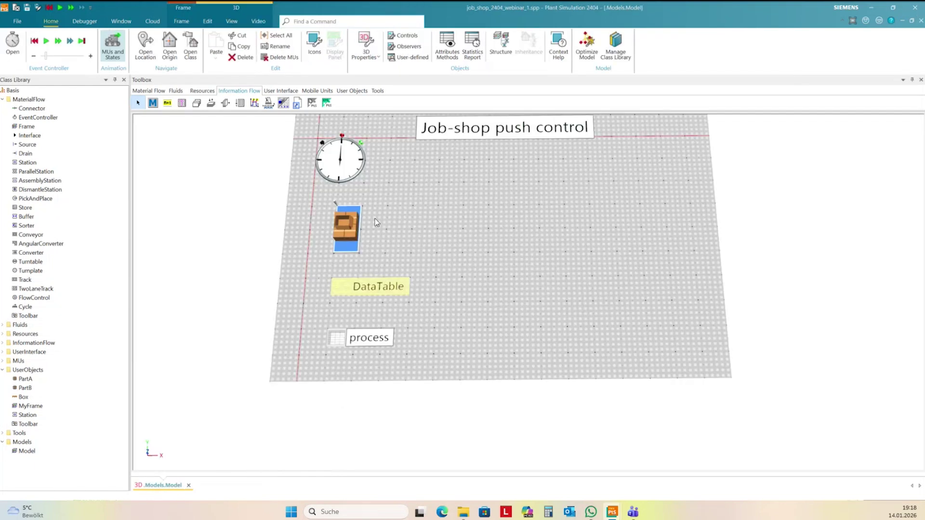
# Review the Source's time of creation options and close its dialog
pyautogui.doubleClick(352, 230)
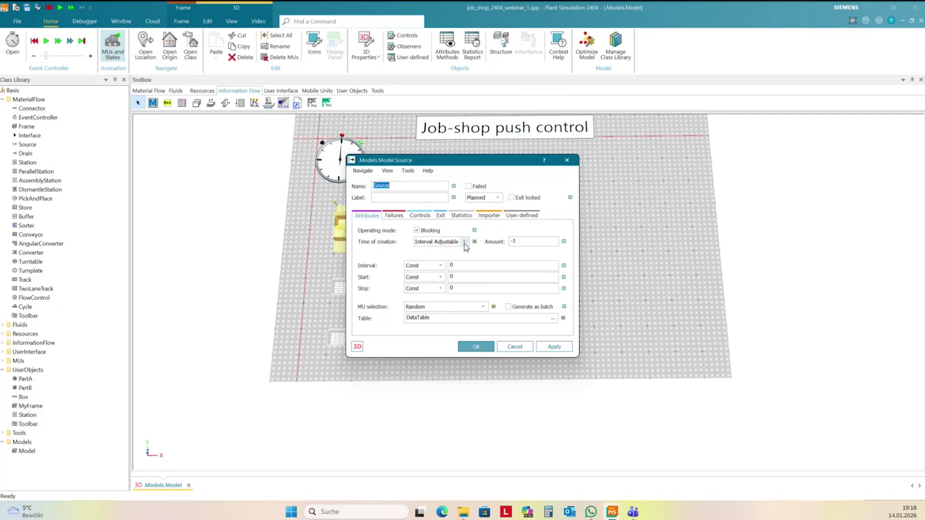
pyautogui.click(465, 245)
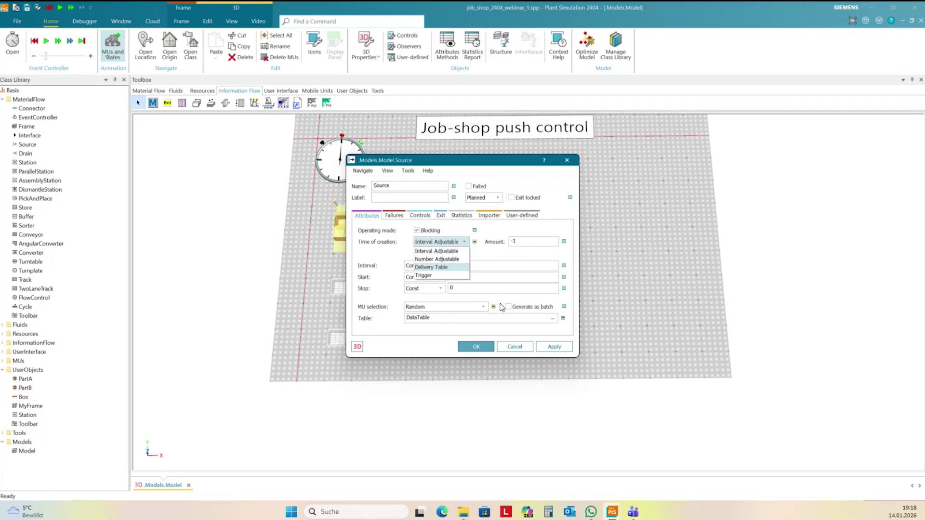
pyautogui.click(649, 250)
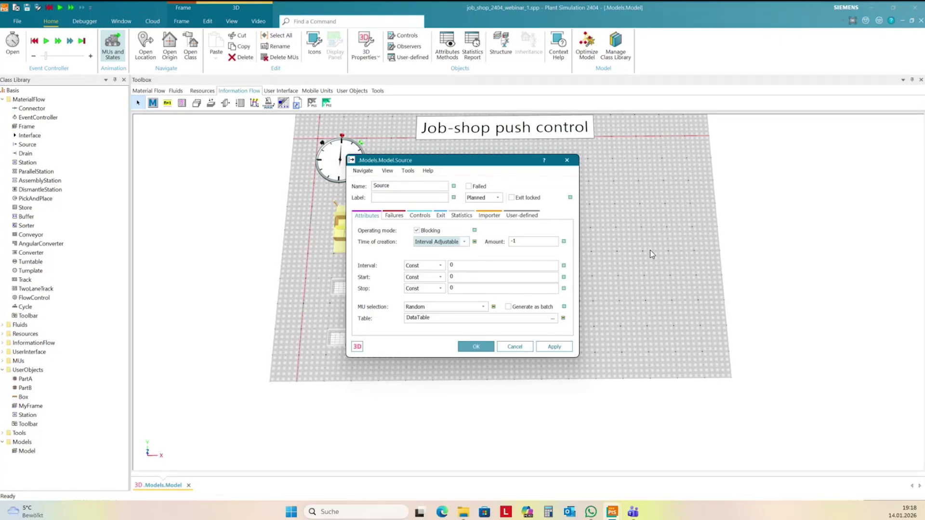
pyautogui.click(475, 349)
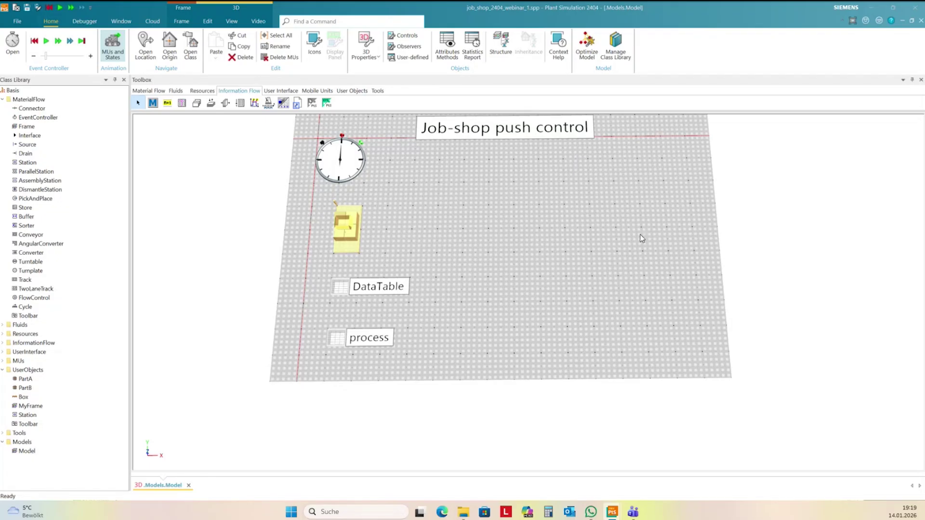
# Place a Buffer beside the Source and connect the Source to it
pyautogui.click(554, 235)
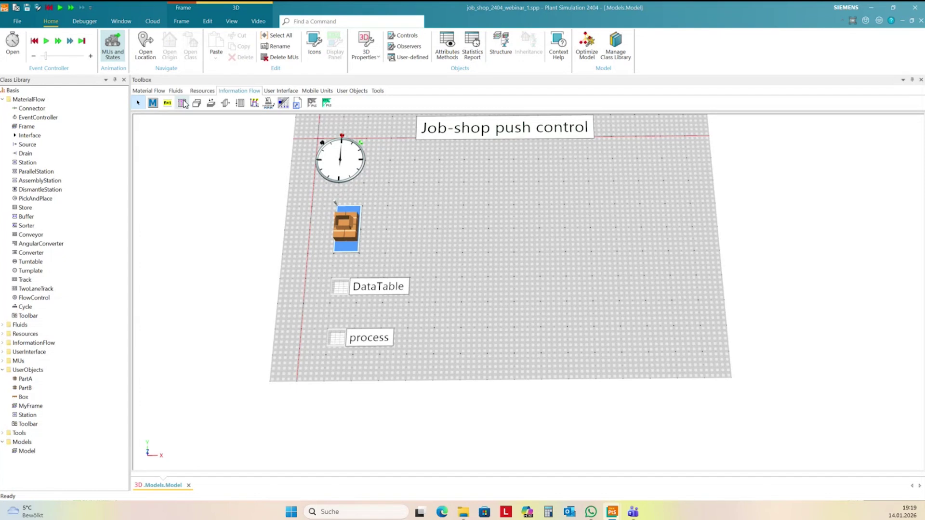
pyautogui.click(151, 92)
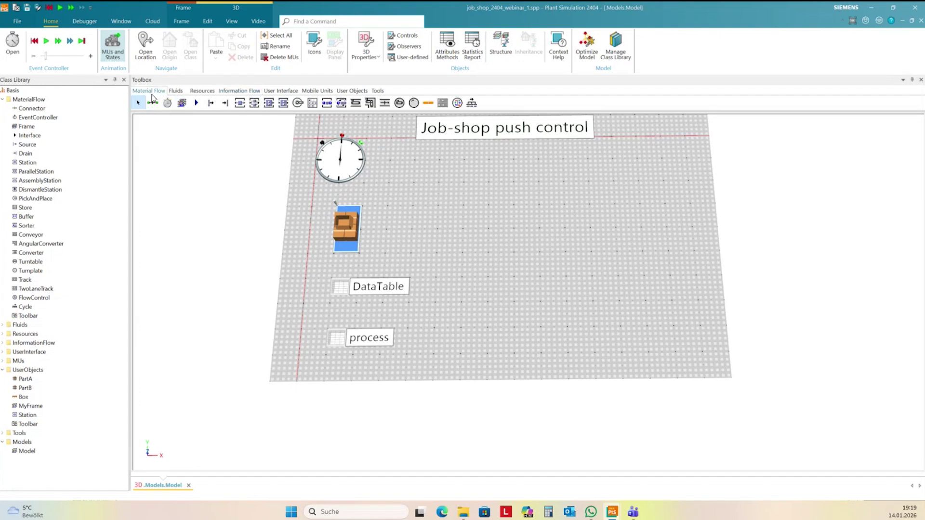
pyautogui.click(326, 103)
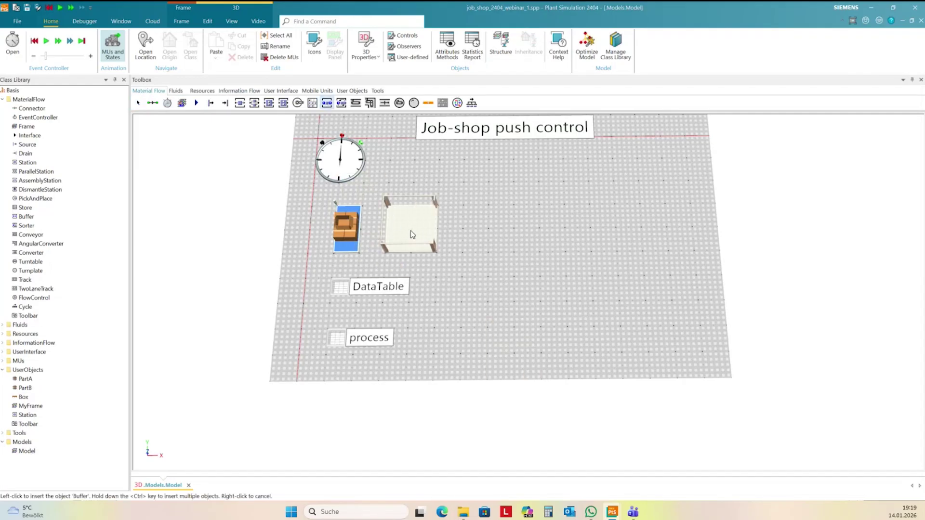
pyautogui.click(410, 233)
pyautogui.click(153, 103)
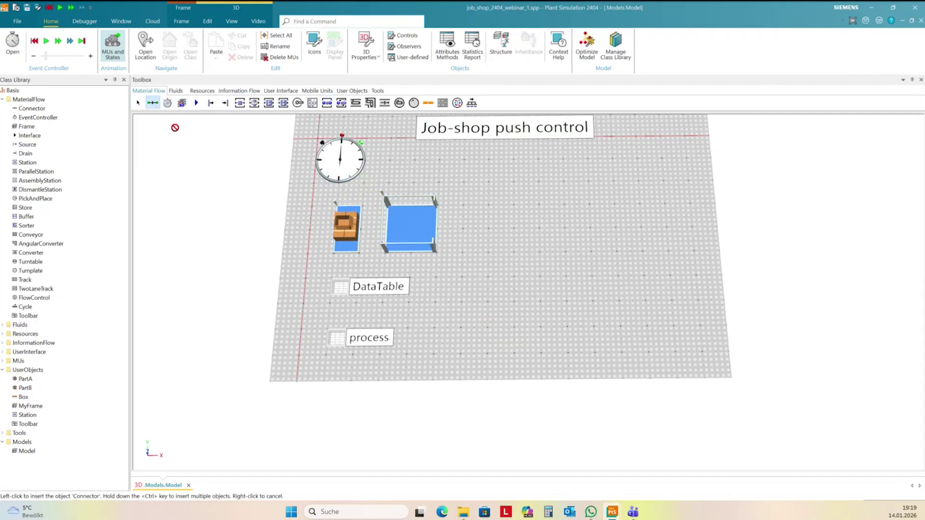
pyautogui.click(344, 231)
pyautogui.click(404, 227)
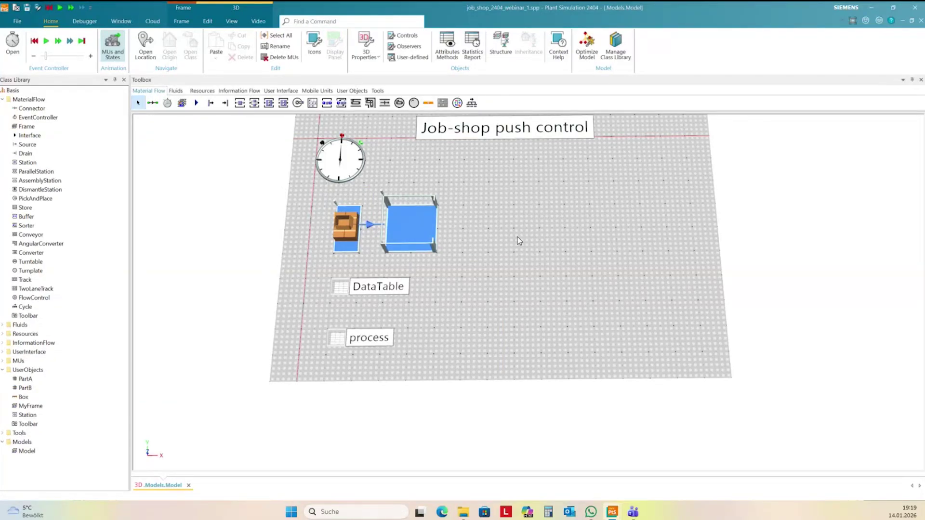
# Move the "Job-shop push control" title farther up, above the horizontal axis line of the model
pyautogui.moveTo(519, 240); pyautogui.dragTo(501, 289)
pyautogui.click(462, 170)
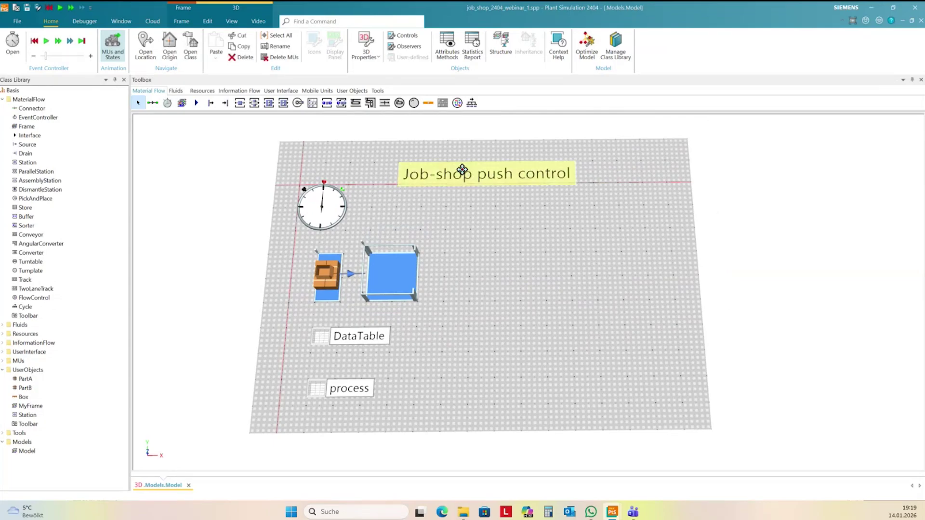
pyautogui.moveTo(462, 170); pyautogui.dragTo(452, 139)
pyautogui.click(483, 229)
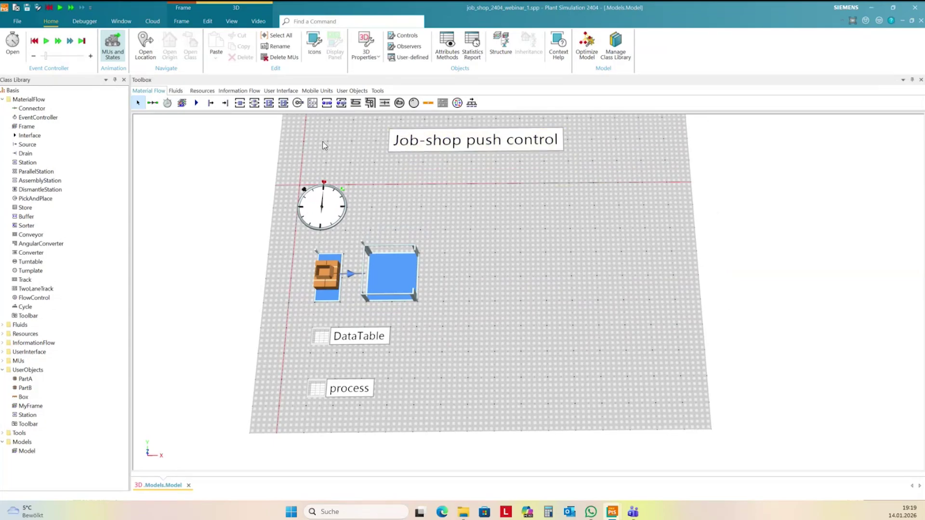
# Place a second Buffer on the horizontal axis line, just below the title's right end
pyautogui.click(327, 103)
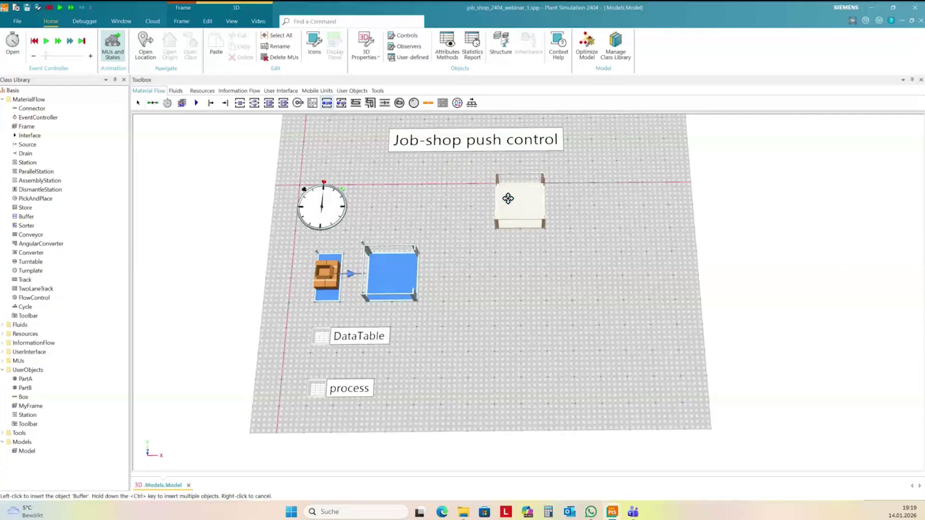
pyautogui.click(508, 199)
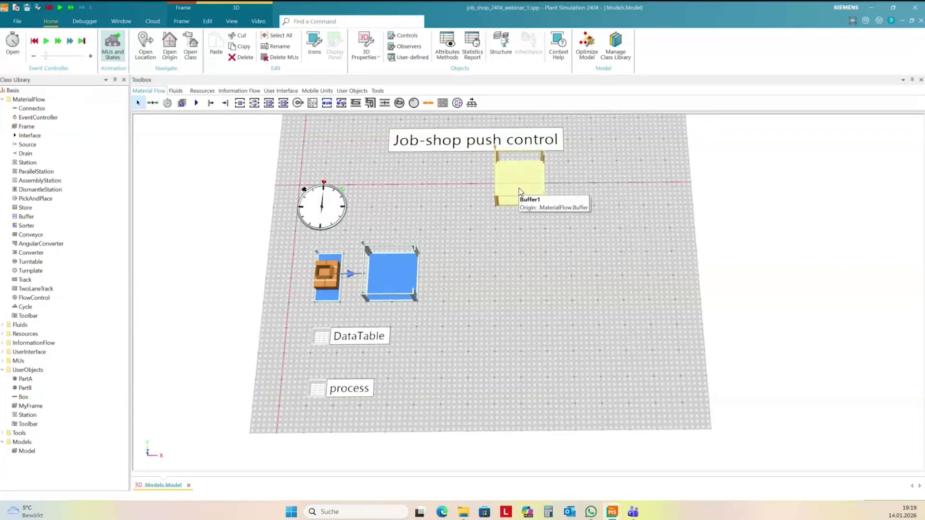
pyautogui.rightClick(521, 192)
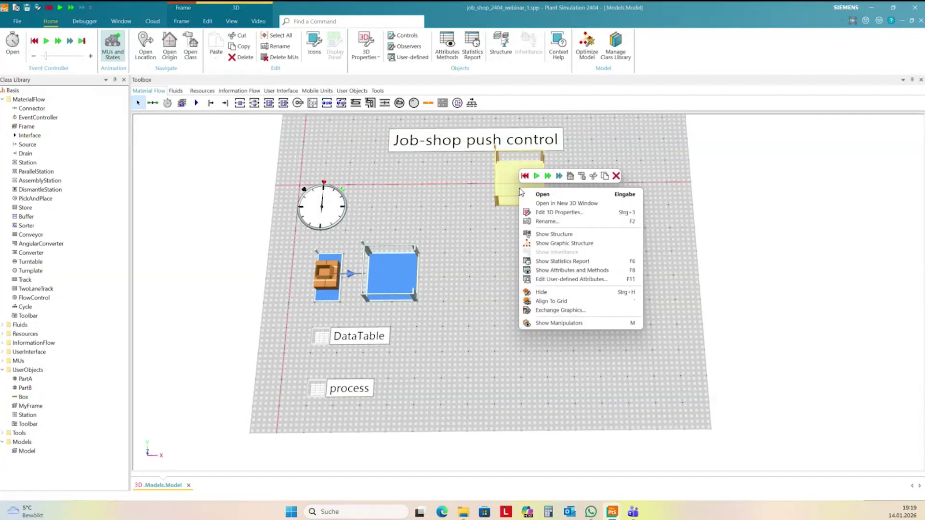
pyautogui.click(395, 287)
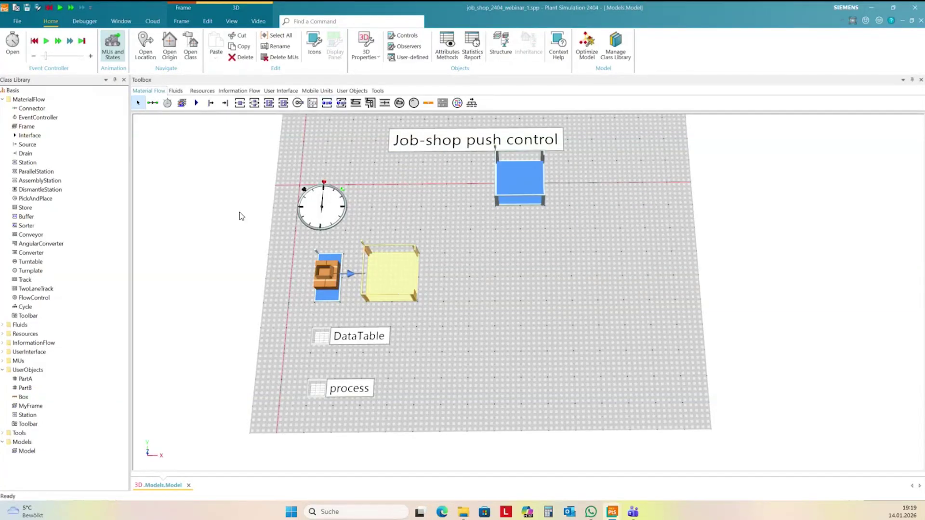
# Activate the name/label caption in the 3D properties of the MaterialFlow Buffer class
pyautogui.rightClick(25, 216)
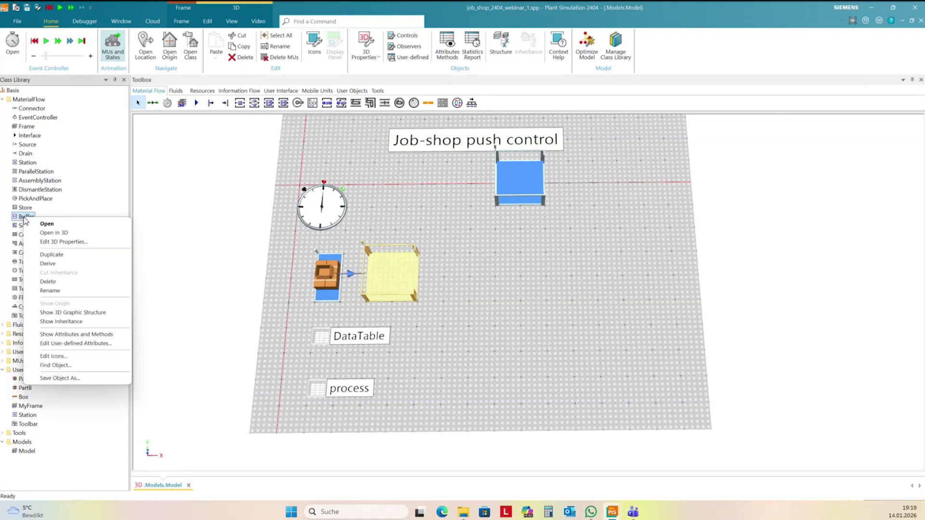
pyautogui.click(62, 241)
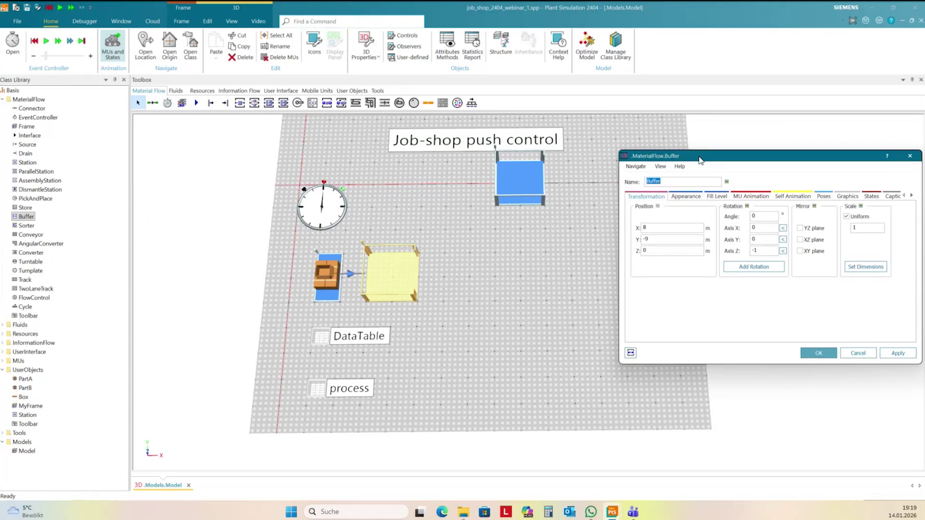
pyautogui.moveTo(704, 156); pyautogui.dragTo(592, 139)
pyautogui.click(803, 176)
pyautogui.click(780, 177)
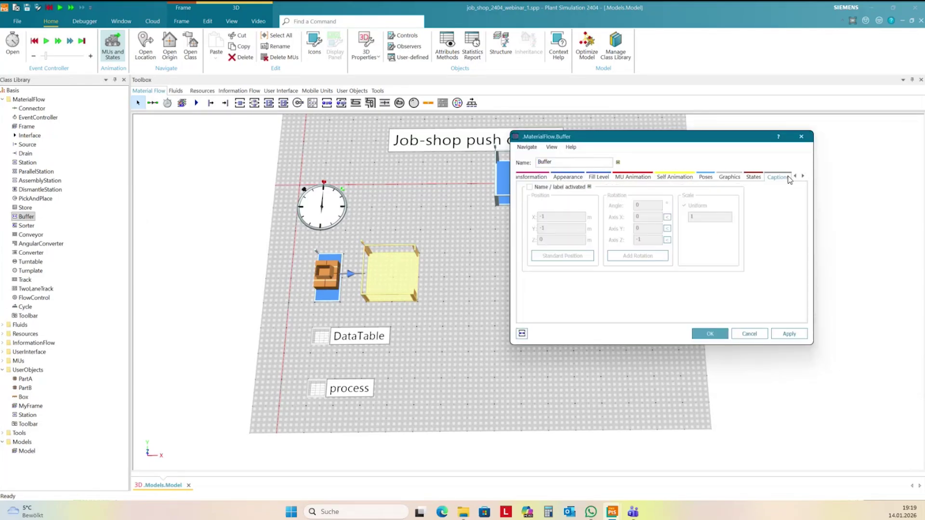
pyautogui.click(541, 189)
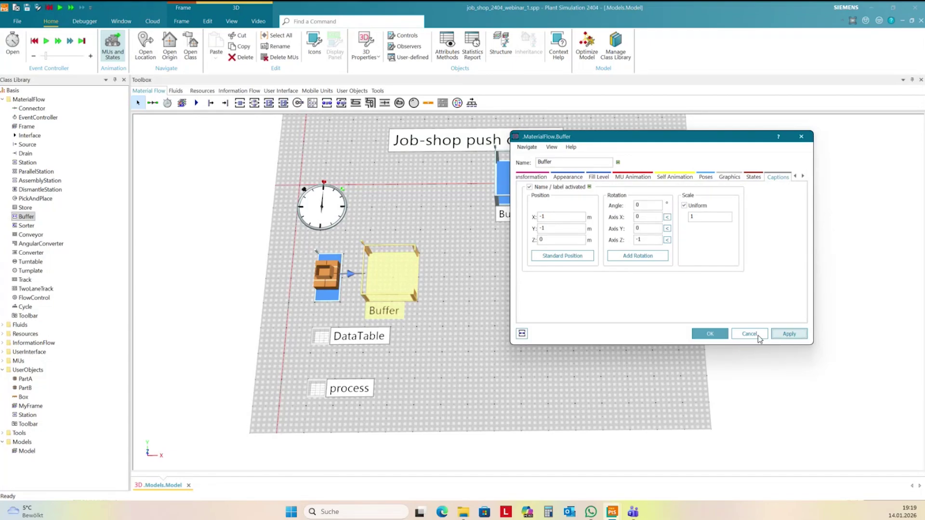
pyautogui.click(710, 334)
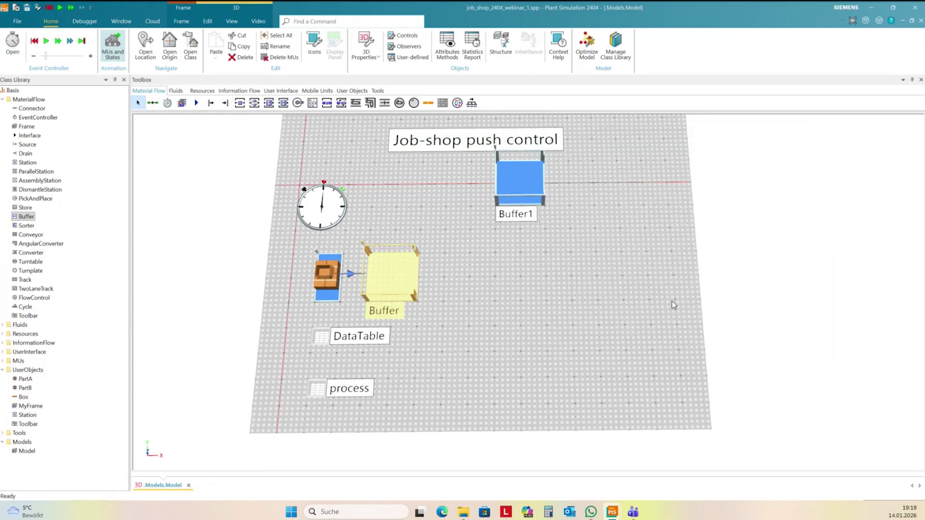
# Rename the Buffer on the horizontal axis line as Buffer_A
pyautogui.rightClick(506, 193)
pyautogui.click(539, 225)
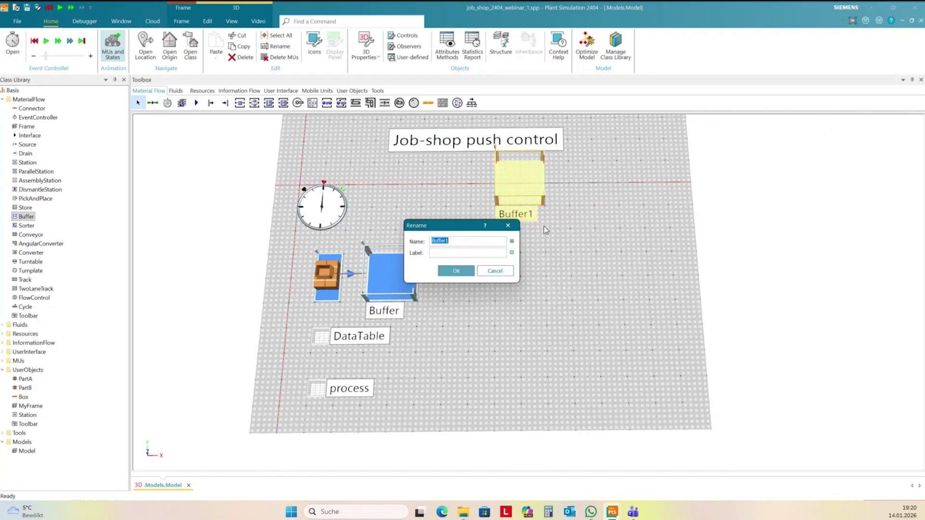
pyautogui.click(446, 241)
pyautogui.press('BackSpace')
pyautogui.write('A')
pyautogui.click(462, 270)
pyautogui.click(500, 258)
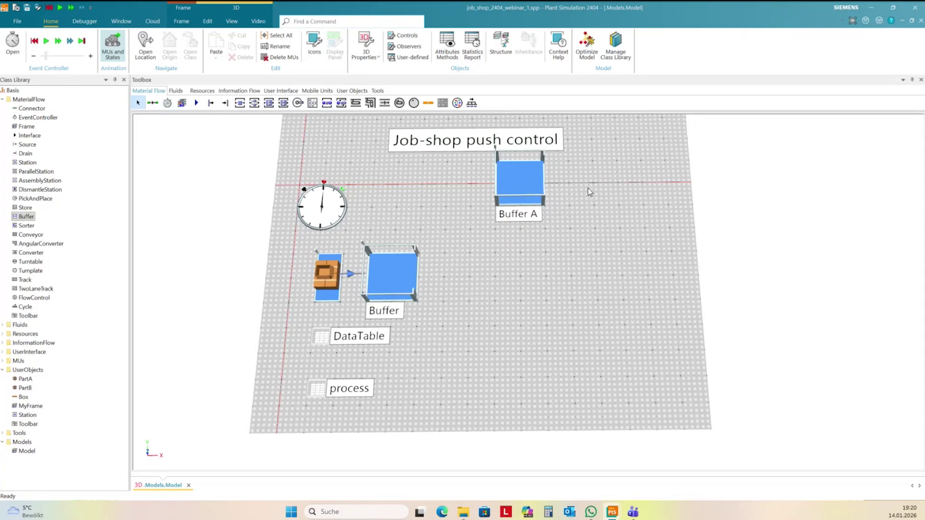
# Duplicate Buffer A directly below itself, level with the Source's Buffer, and rename the copy as Buffer_B
pyautogui.click(519, 208)
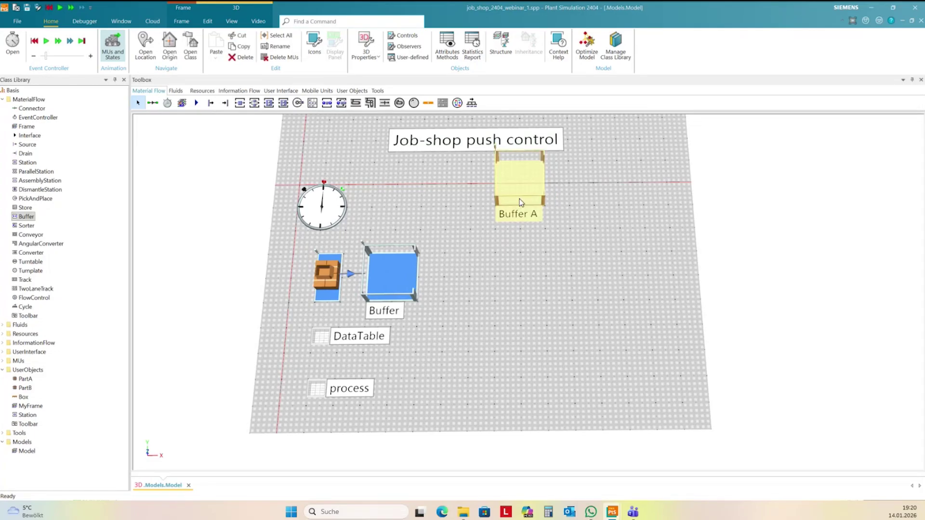
pyautogui.moveTo(518, 208); pyautogui.dragTo(518, 279)
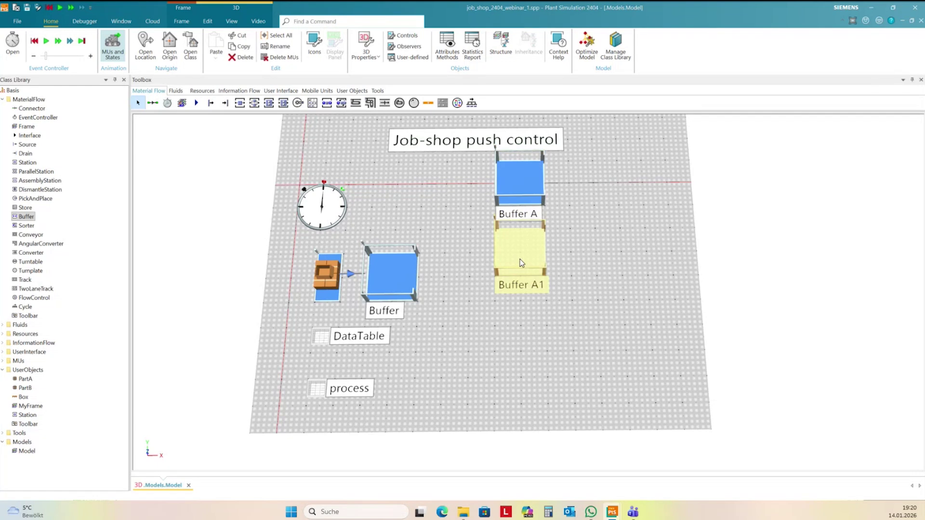
pyautogui.rightClick(519, 288)
pyautogui.click(559, 322)
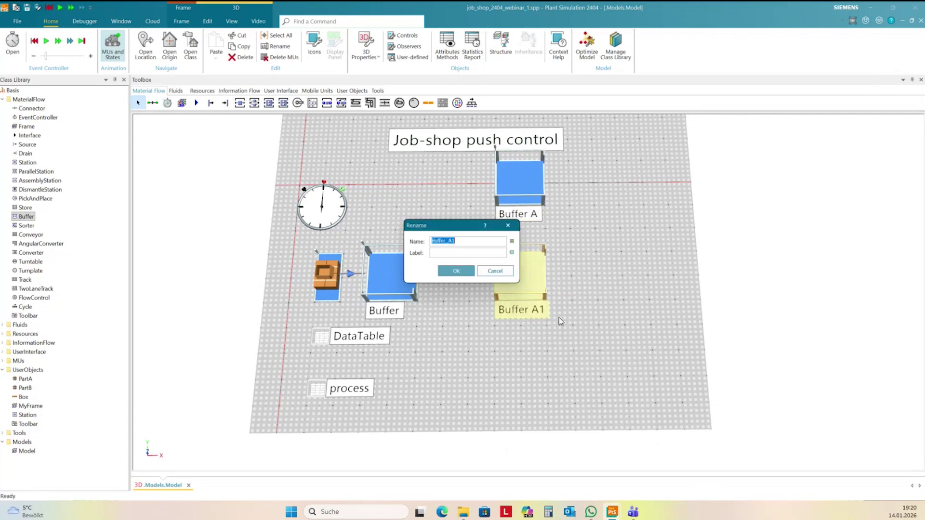
pyautogui.moveTo(448, 242); pyautogui.dragTo(456, 244)
pyautogui.write('B')
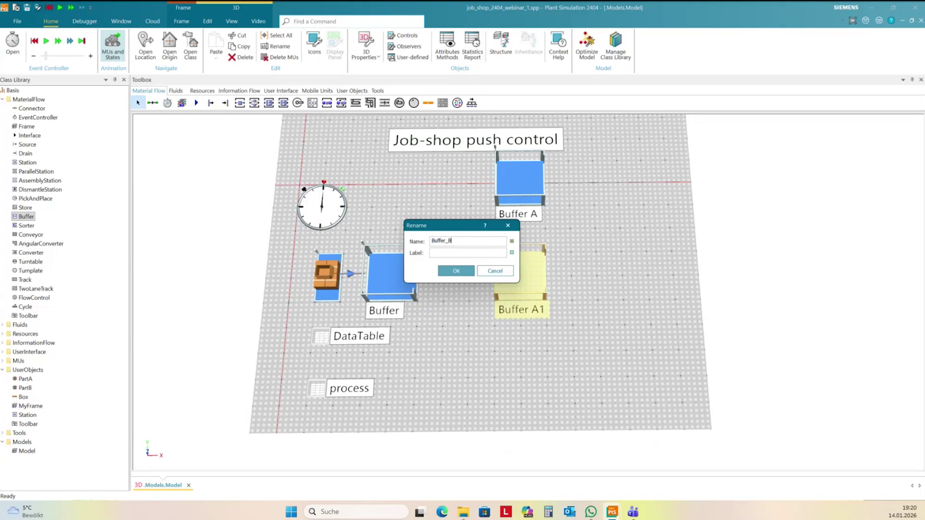
pyautogui.click(456, 271)
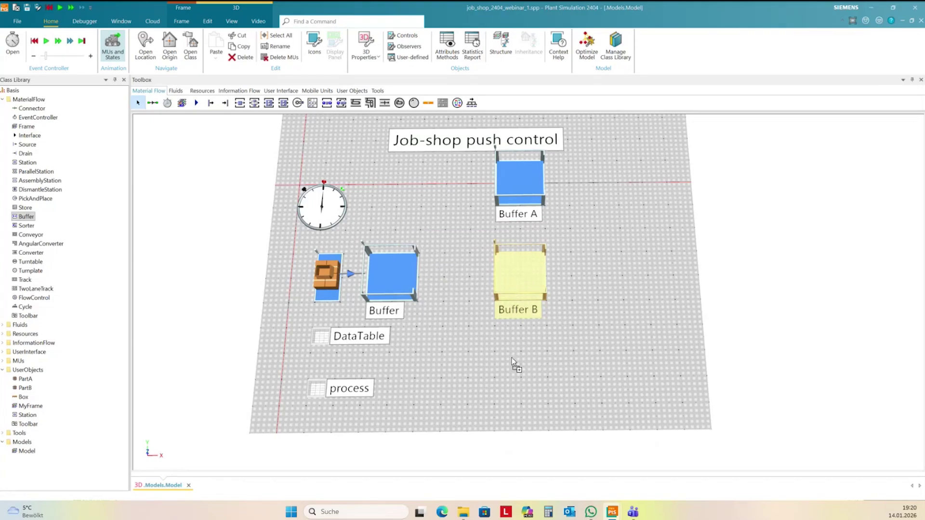
# Duplicate Buffer B directly below itself and rename the copy as Buffer_C
pyautogui.hotkey('ctrl', 'v')
pyautogui.rightClick(509, 383)
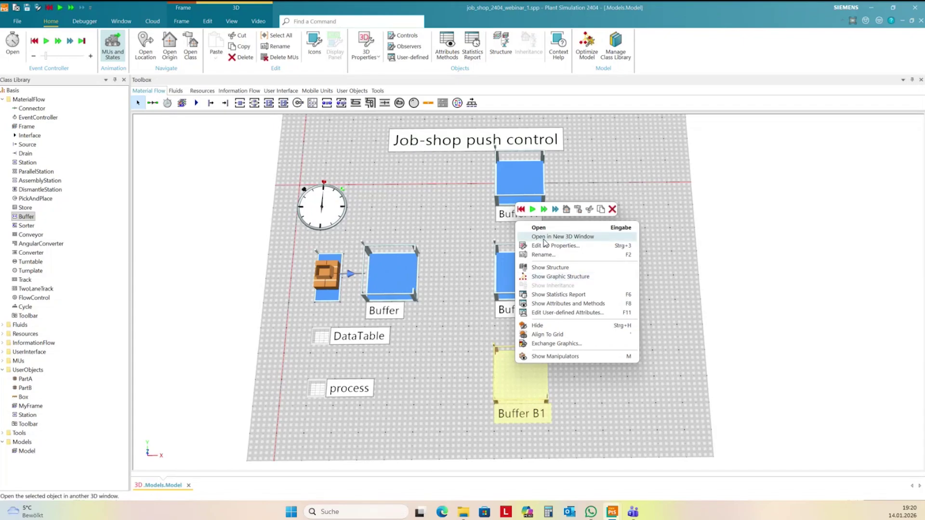
pyautogui.click(544, 257)
pyautogui.moveTo(447, 241); pyautogui.dragTo(456, 242)
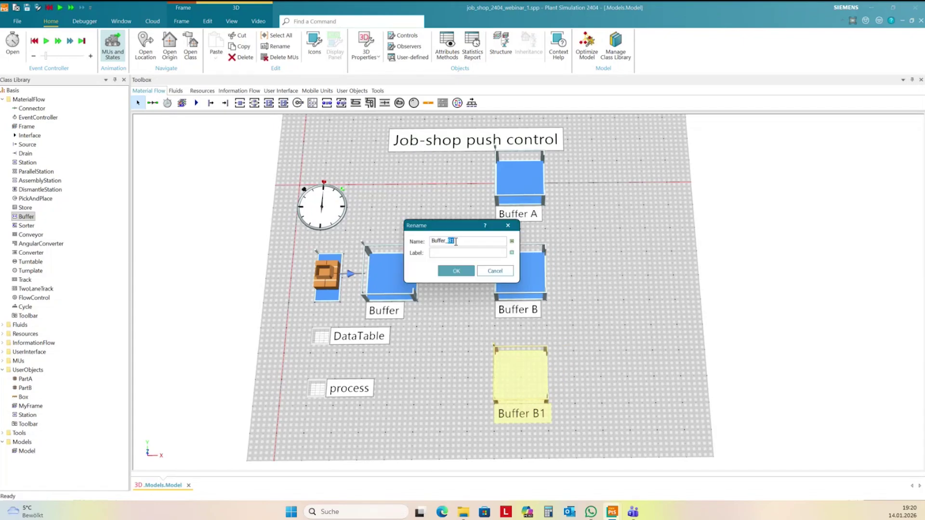
pyautogui.write('C')
pyautogui.click(443, 270)
pyautogui.click(466, 279)
# Duplicate Buffer C directly below itself and rename the copy as Buffer_D
pyautogui.scroll(-2, 620, 332)
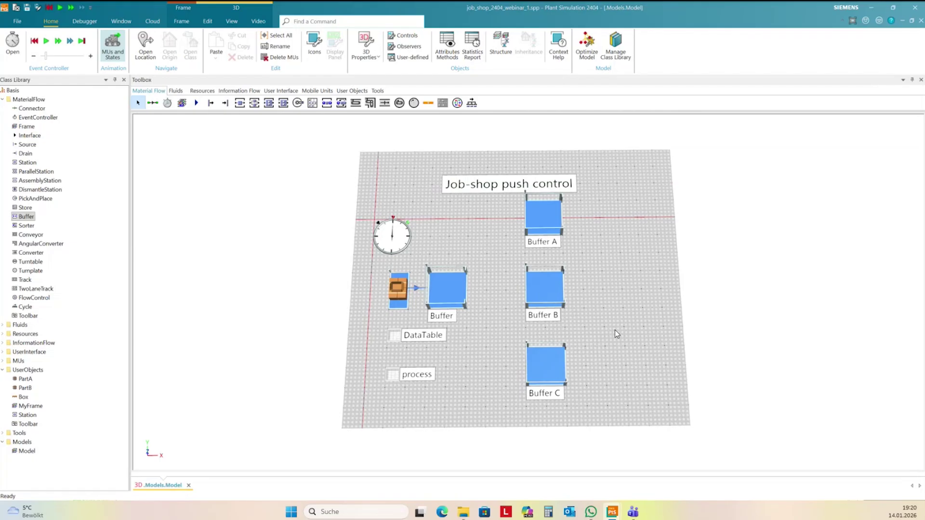
pyautogui.scroll(1, 614, 329)
pyautogui.moveTo(614, 326); pyautogui.dragTo(581, 304)
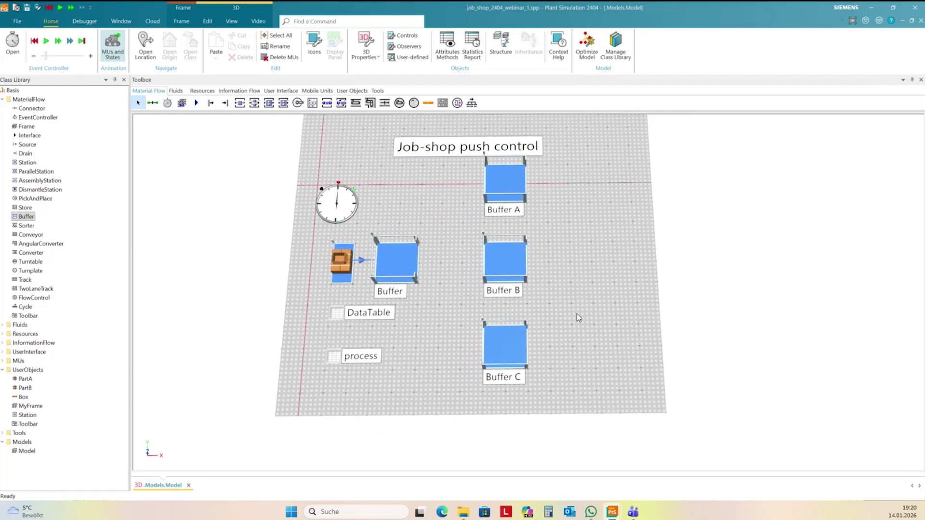
pyautogui.click(512, 436)
pyautogui.moveTo(501, 425); pyautogui.dragTo(501, 417)
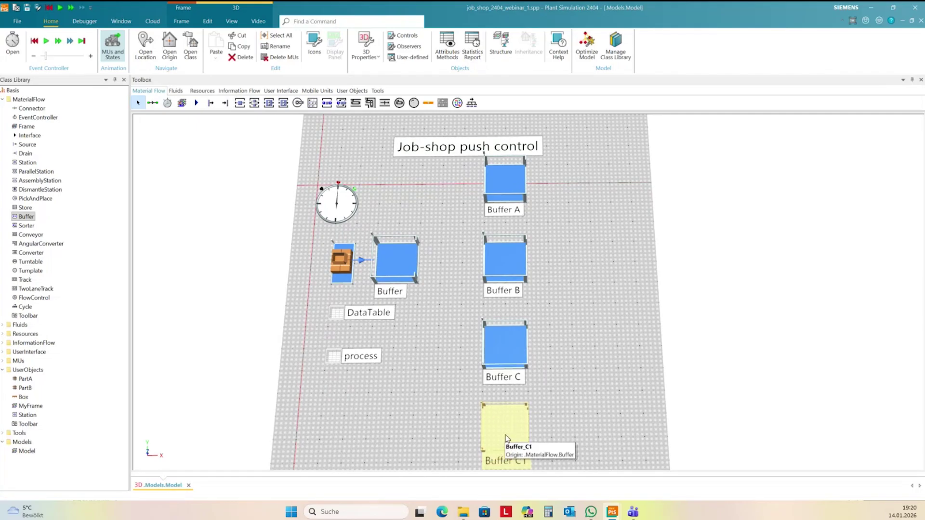
pyautogui.rightClick(507, 439)
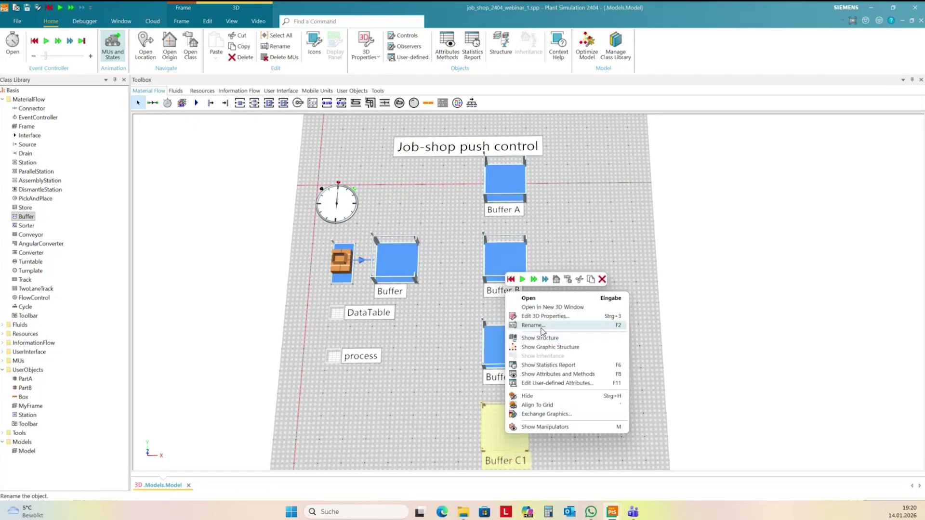
pyautogui.click(527, 323)
pyautogui.moveTo(448, 240); pyautogui.dragTo(460, 240)
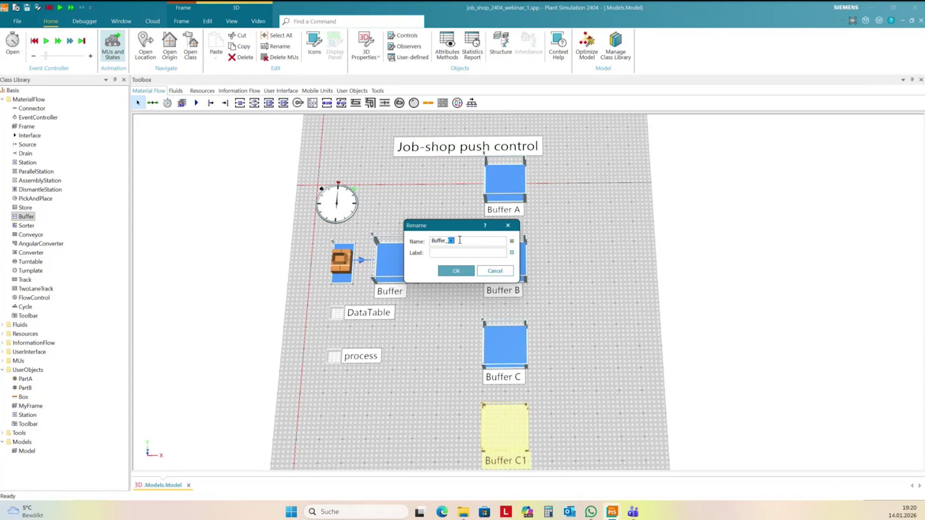
pyautogui.write('D')
pyautogui.click(452, 270)
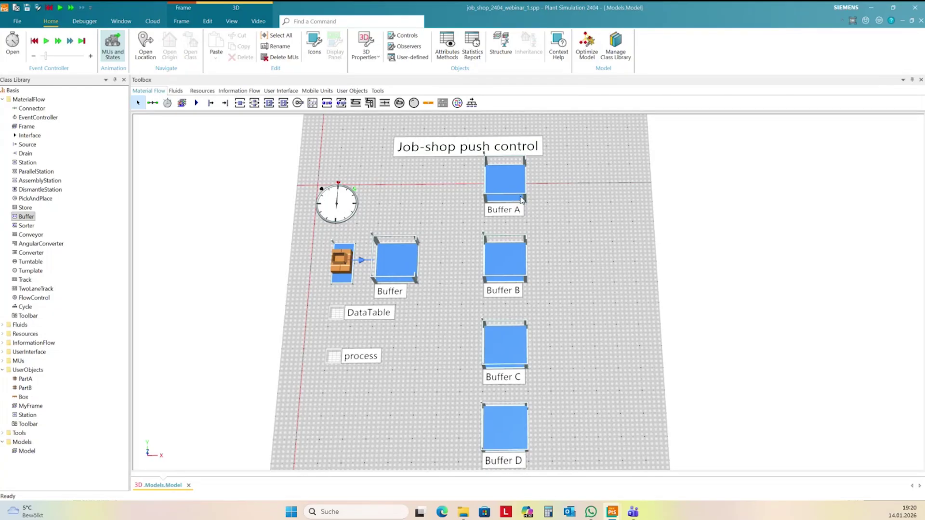
# Move the "Job-shop push control" title left, clear of Buffer A, and place three UserObjects Stations in a column to the right of Buffer A
pyautogui.moveTo(487, 143); pyautogui.dragTo(437, 133)
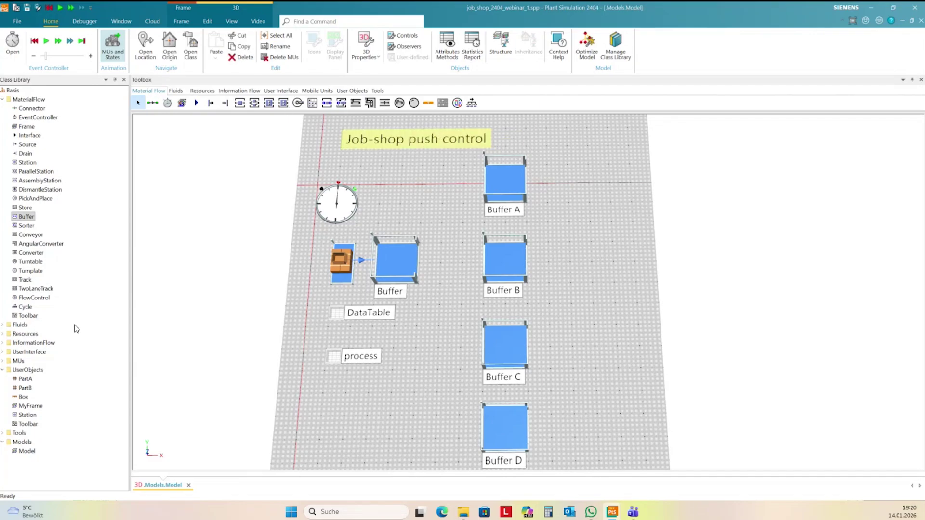
pyautogui.click(15, 417)
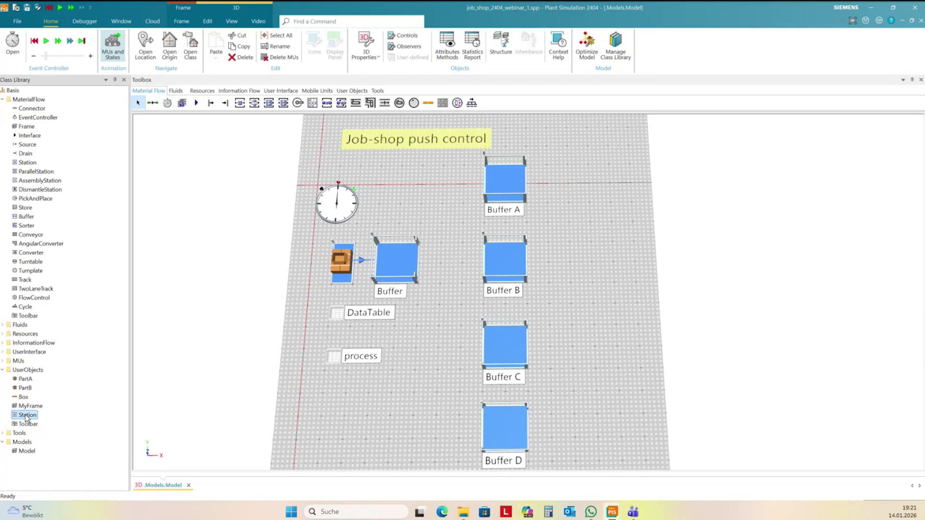
pyautogui.moveTo(15, 417); pyautogui.dragTo(575, 150)
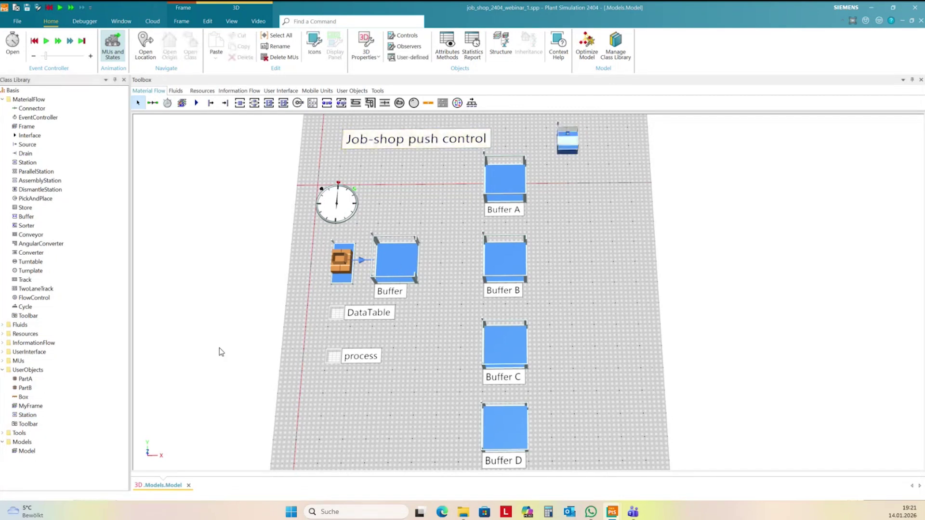
pyautogui.moveTo(20, 417); pyautogui.dragTo(572, 189)
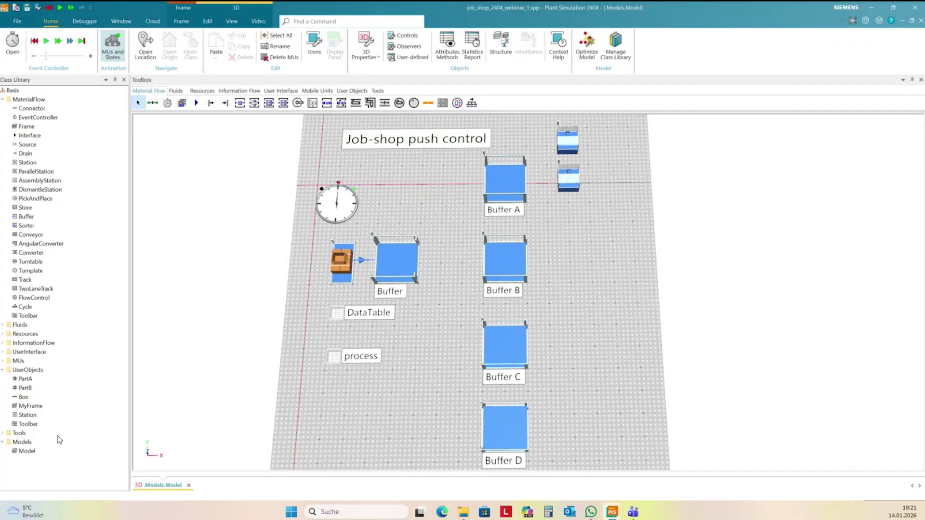
pyautogui.moveTo(20, 415); pyautogui.dragTo(572, 226)
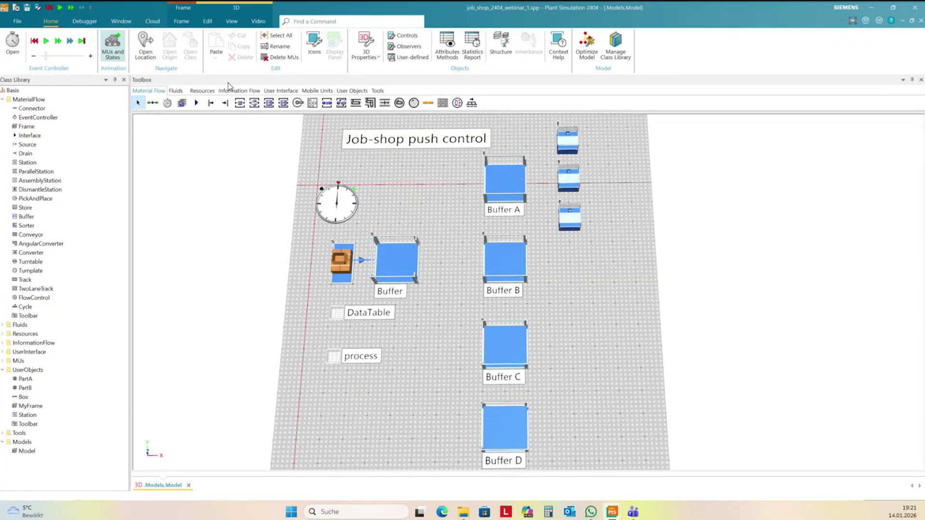
# Connect Buffer A to each of the three Stations beside it
pyautogui.click(153, 103)
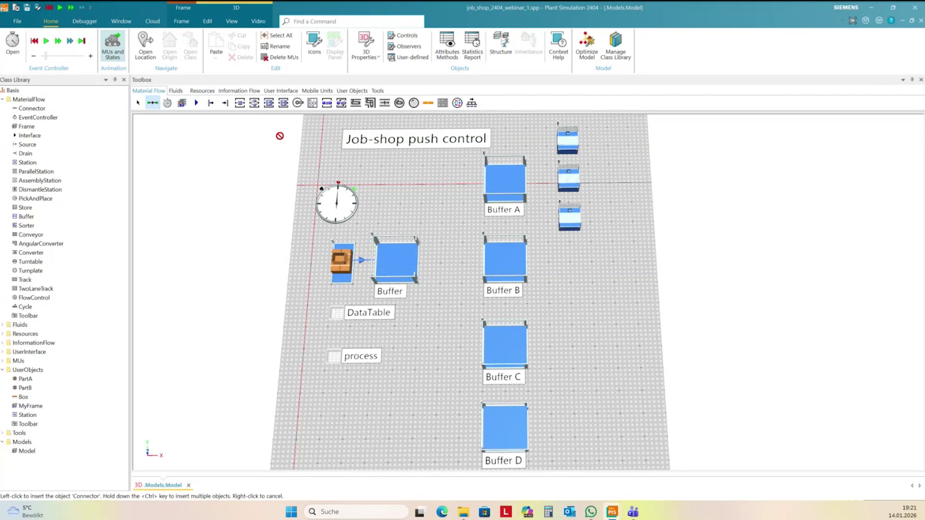
pyautogui.click(523, 175)
pyautogui.click(563, 141)
pyautogui.click(523, 177)
pyautogui.click(568, 177)
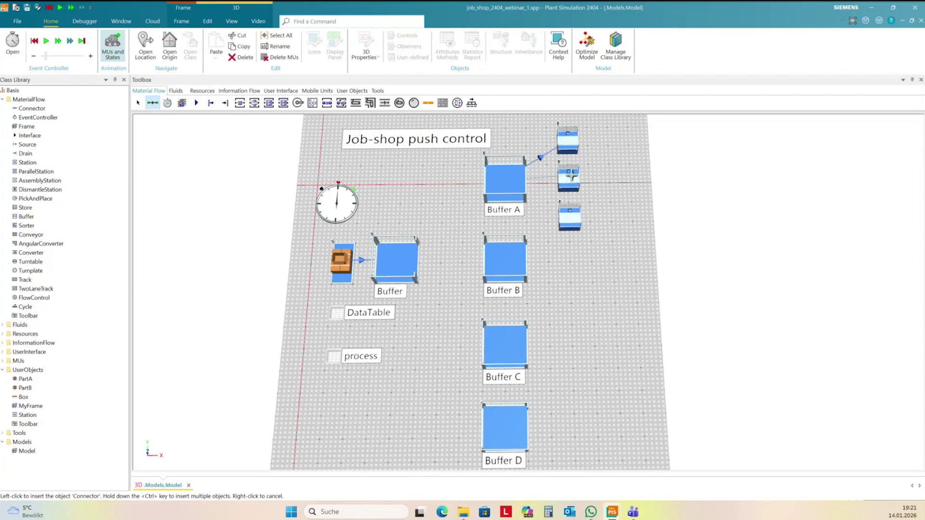
pyautogui.click(529, 199)
pyautogui.click(570, 215)
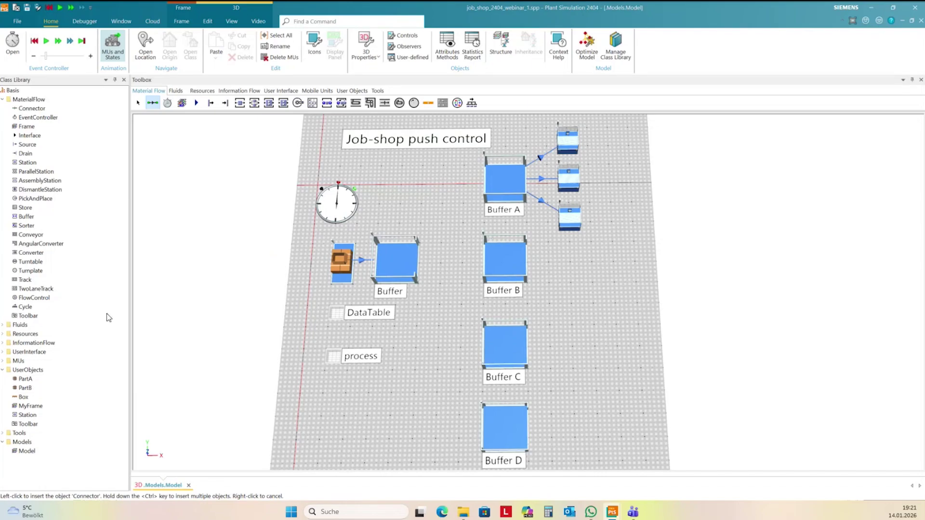
# Place two more UserObjects Stations in the same column, to the right of Buffer B
pyautogui.click(28, 416)
pyautogui.moveTo(28, 419); pyautogui.dragTo(575, 268)
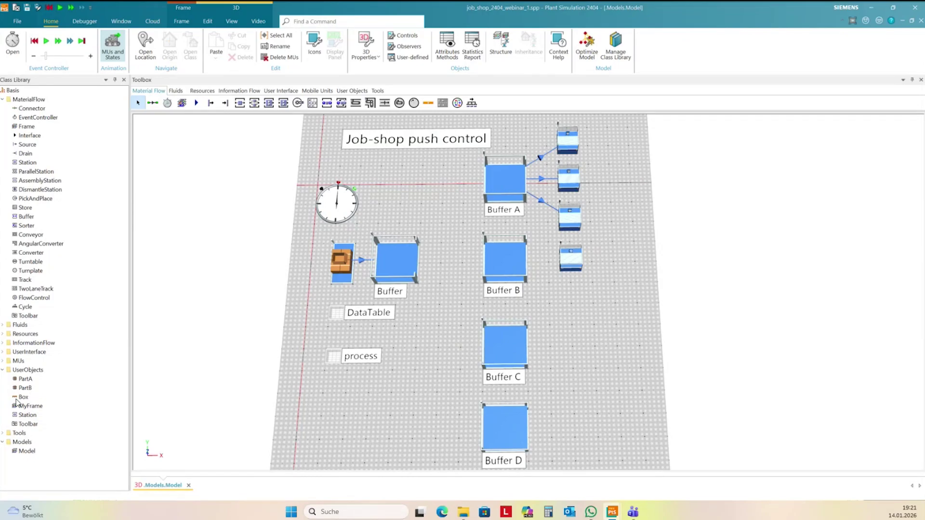
pyautogui.moveTo(24, 414); pyautogui.dragTo(574, 300)
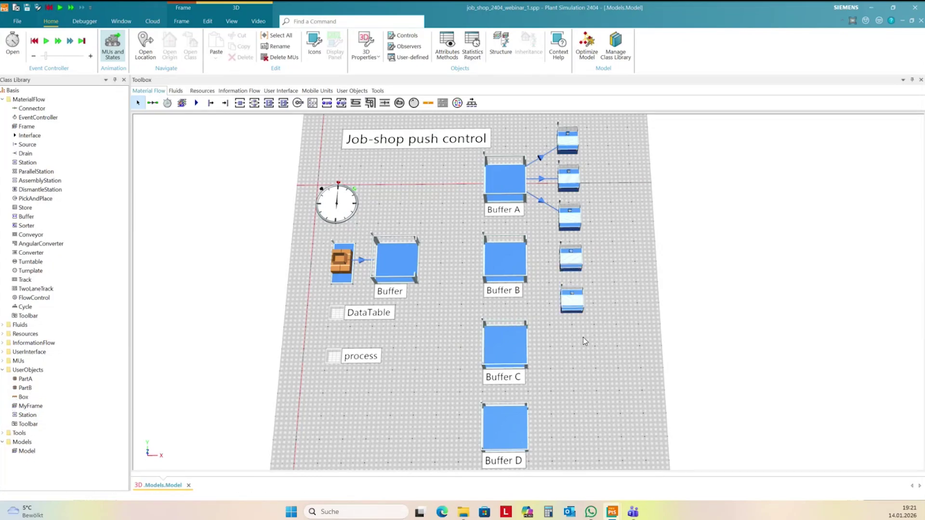
# Connect Buffer B to both of the Stations beside it
pyautogui.click(152, 102)
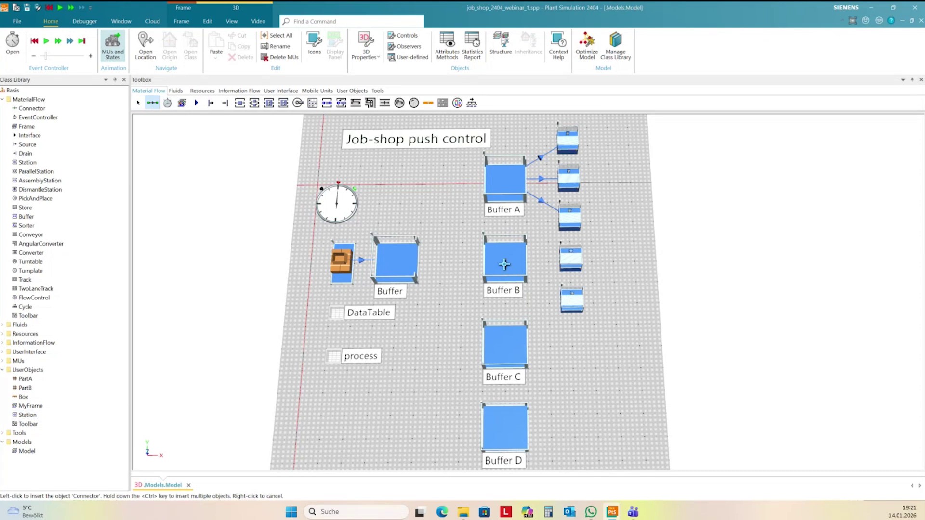
pyautogui.click(564, 258)
pyautogui.click(520, 263)
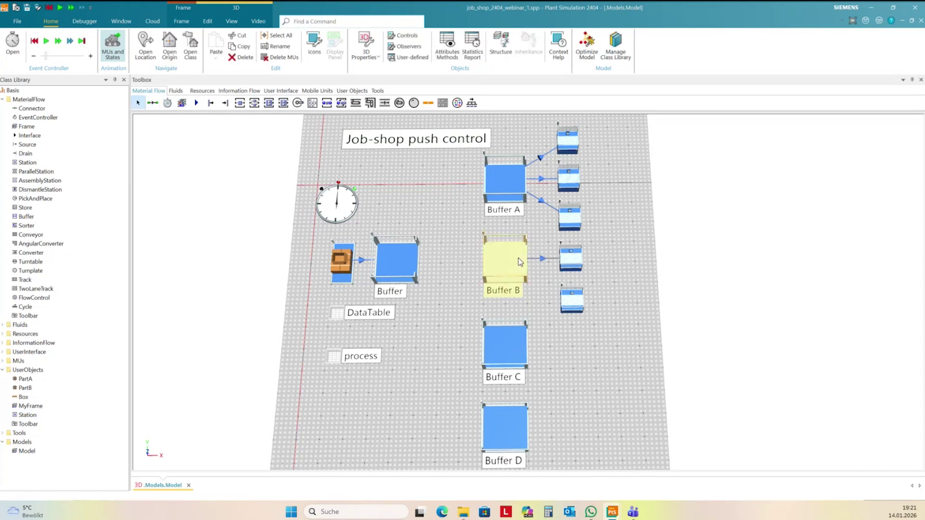
pyautogui.click(153, 103)
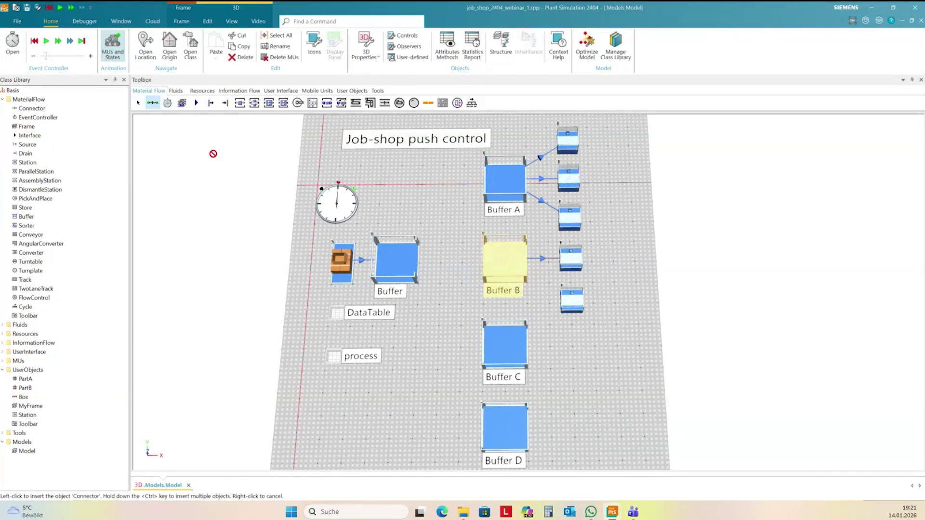
pyautogui.click(503, 262)
pyautogui.click(581, 305)
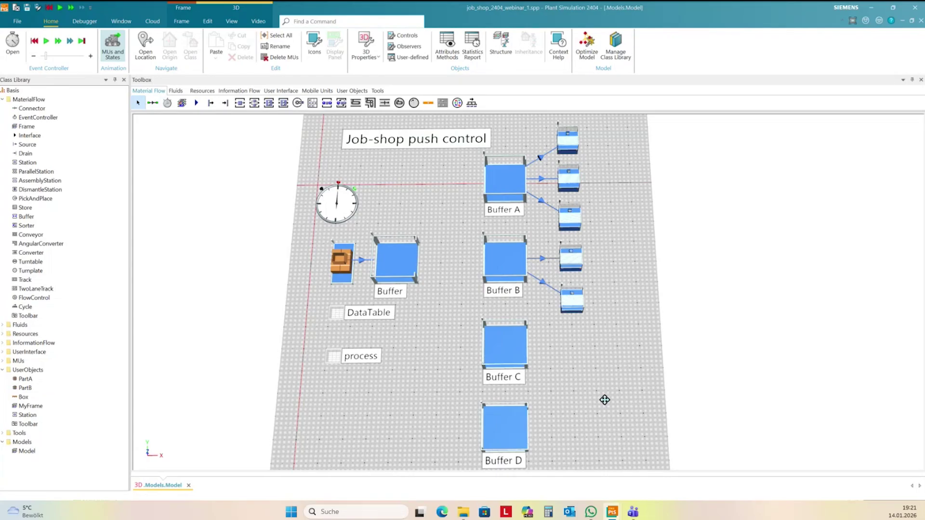
# Place a UserObjects Station to the right of Buffer C and connect Buffer C to it
pyautogui.moveTo(605, 399); pyautogui.dragTo(598, 370)
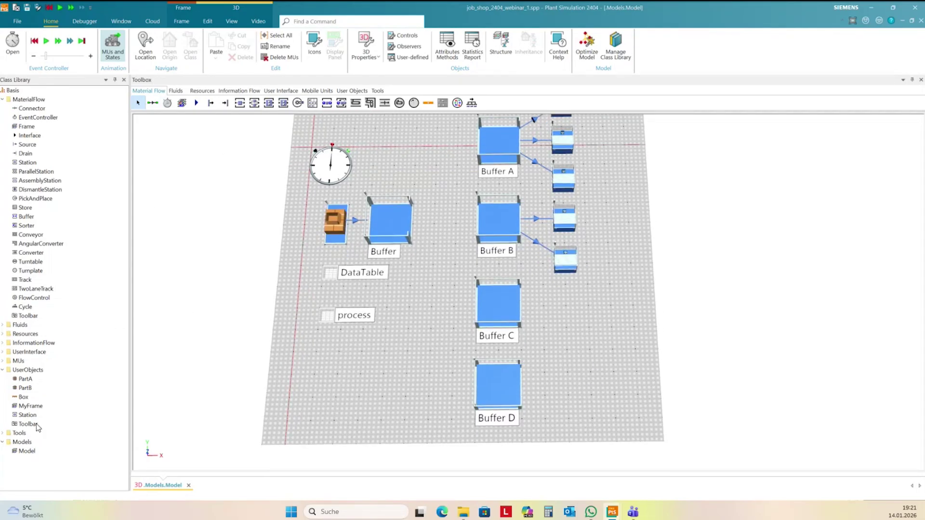
pyautogui.click(22, 415)
pyautogui.moveTo(18, 417); pyautogui.dragTo(565, 313)
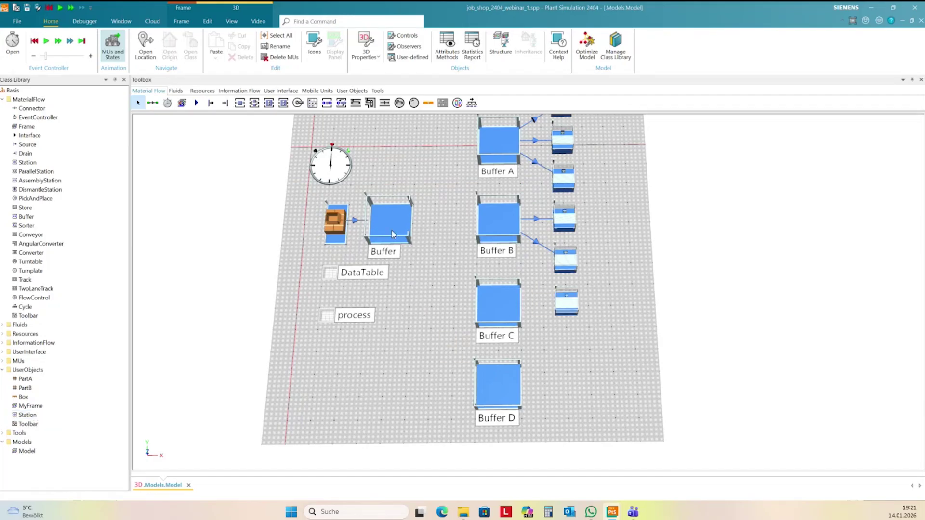
pyautogui.click(155, 104)
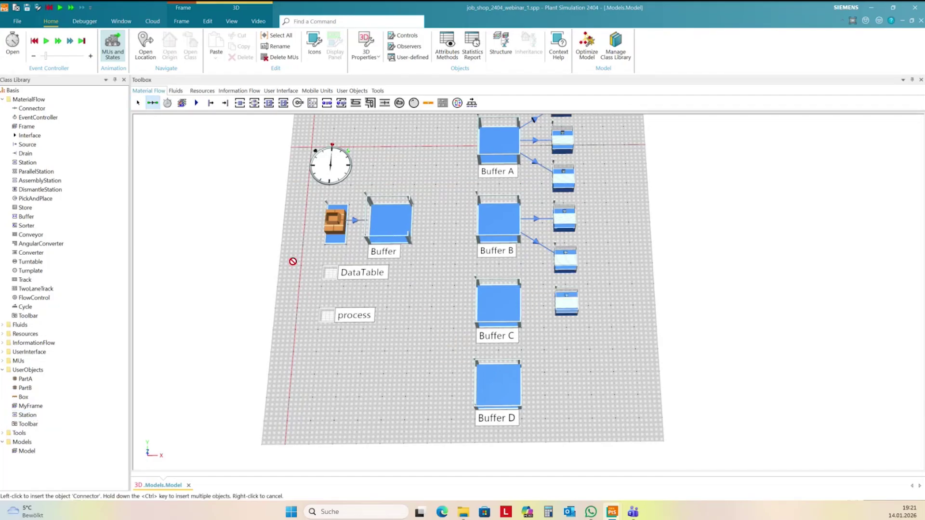
pyautogui.click(501, 306)
pyautogui.click(571, 303)
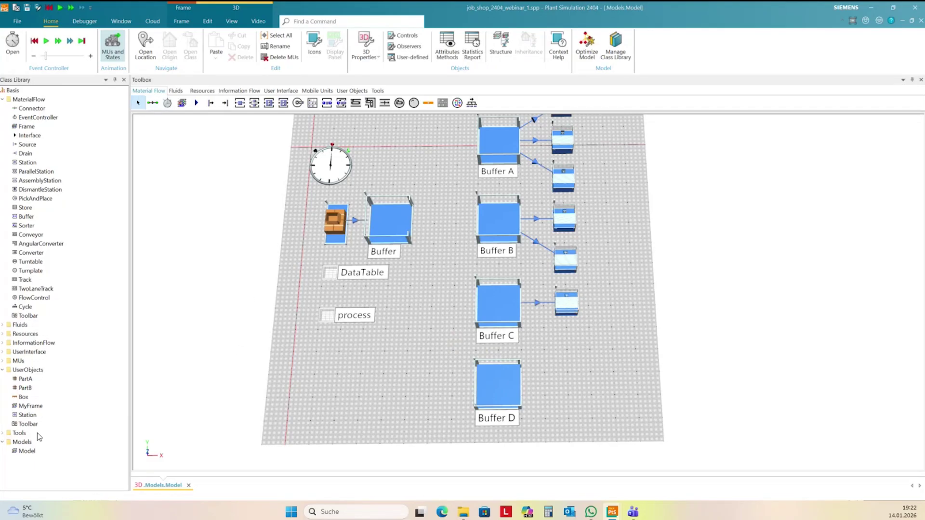
# Place two UserObjects Stations one below the other, to the right of Buffer D
pyautogui.click(28, 415)
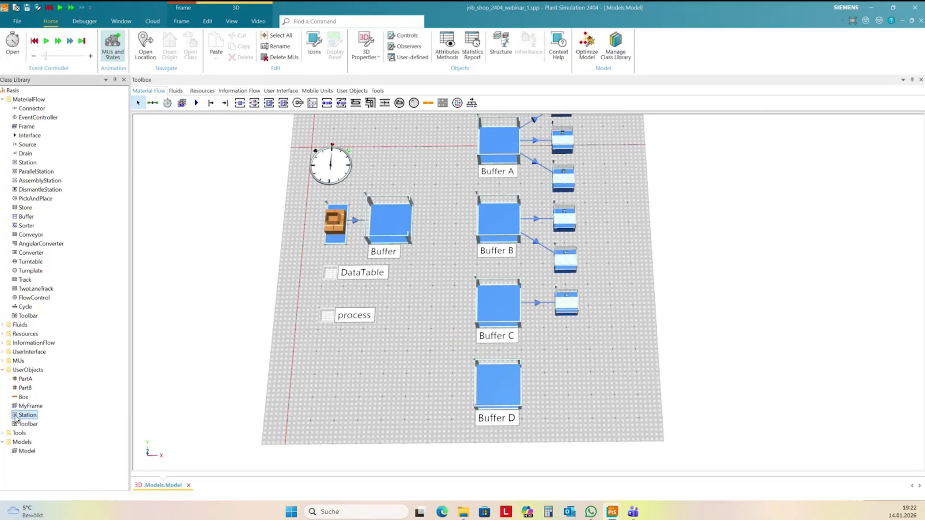
pyautogui.moveTo(16, 419); pyautogui.dragTo(568, 369)
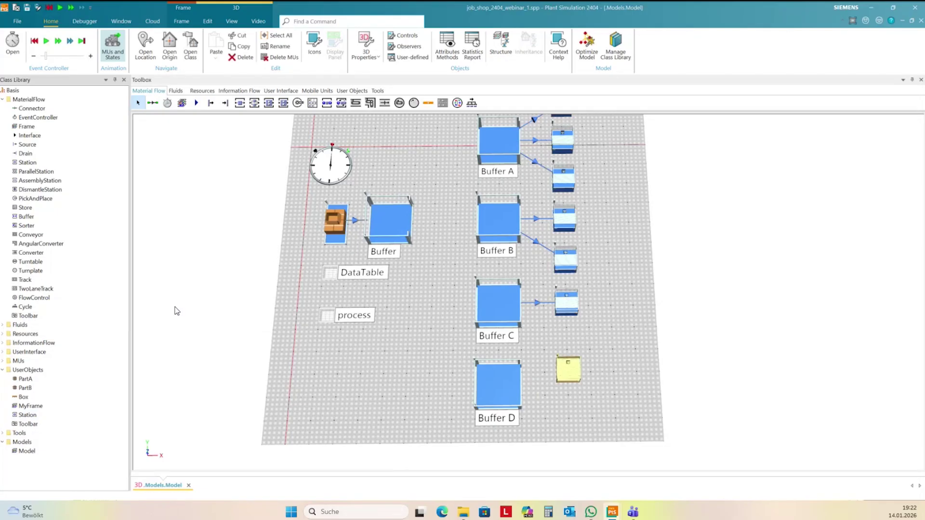
pyautogui.click(25, 417)
pyautogui.moveTo(14, 417); pyautogui.dragTo(569, 417)
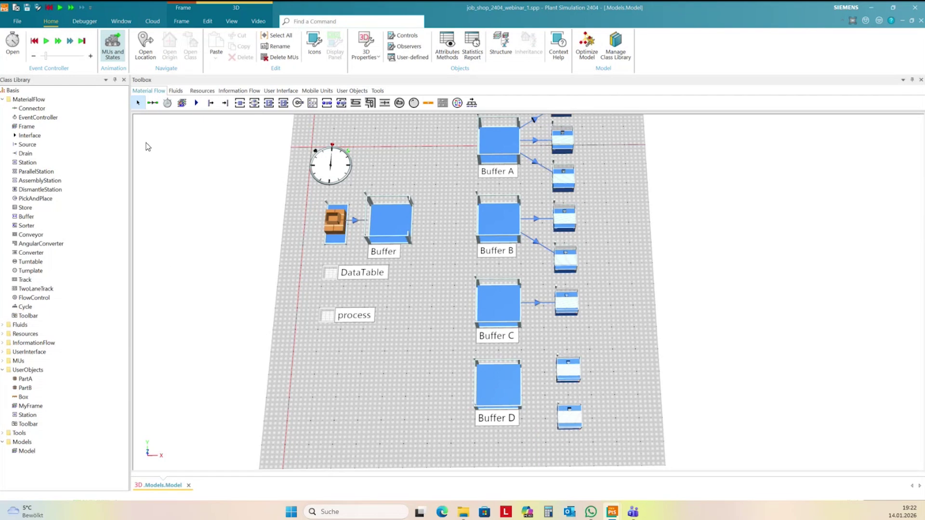
# Connect Buffer D to both of the Stations beside it
pyautogui.click(153, 103)
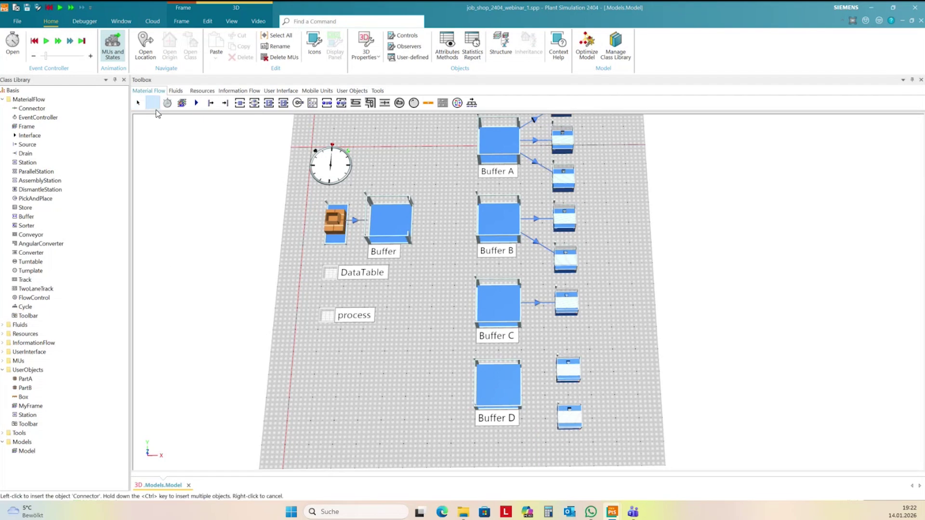
pyautogui.click(491, 385)
pyautogui.click(565, 372)
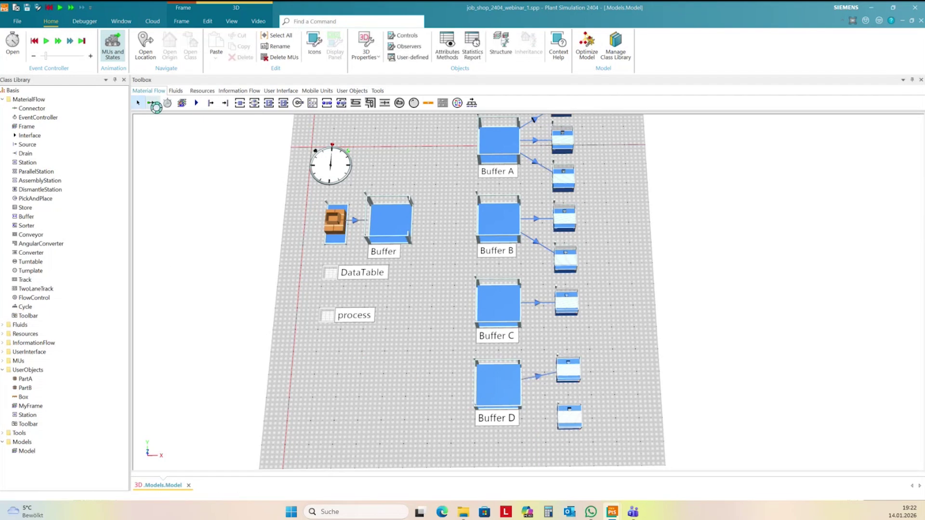
pyautogui.click(154, 104)
pyautogui.click(500, 392)
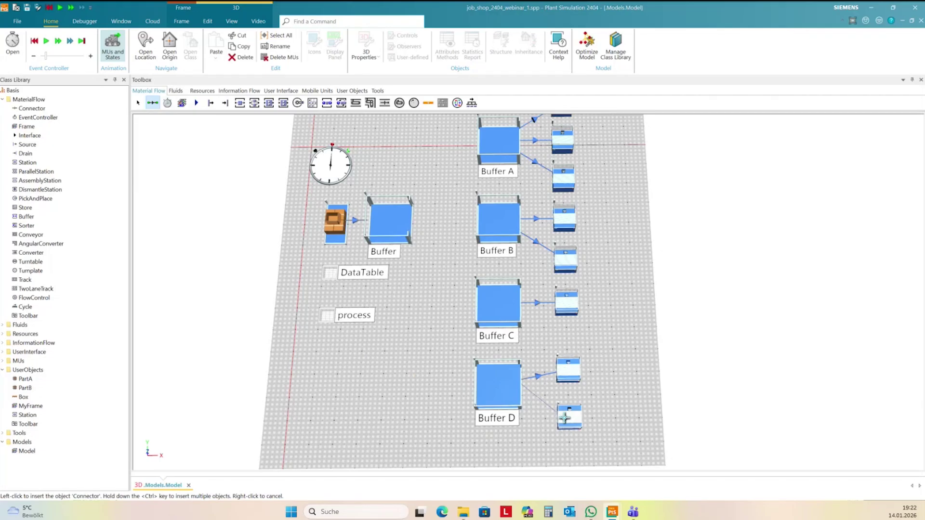
pyautogui.click(564, 418)
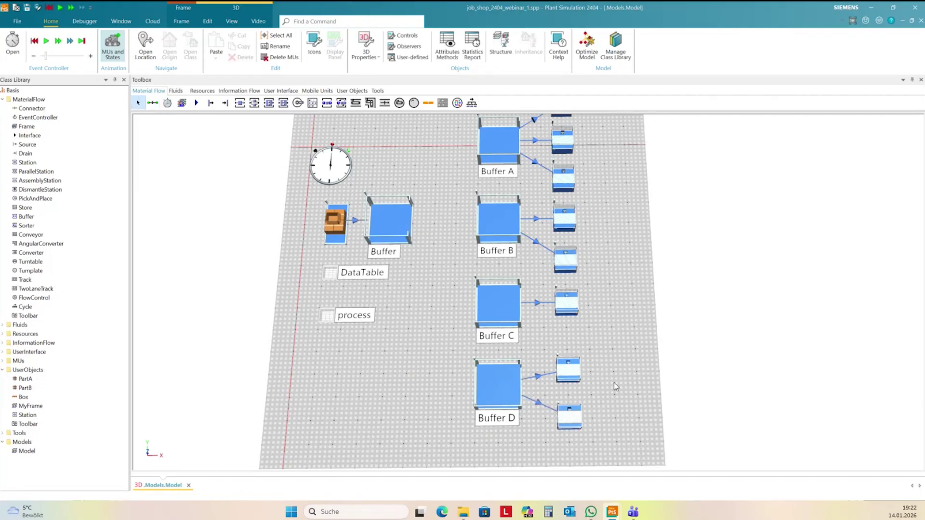
# Place a Drain to the right of the Station column, at about the height of Buffer B's lower Station
pyautogui.scroll(-3, 620, 328)
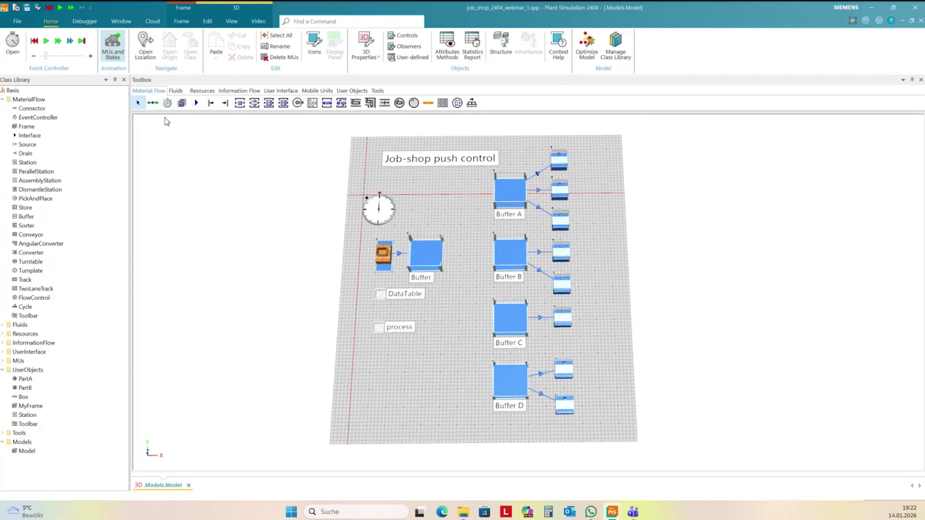
pyautogui.click(224, 105)
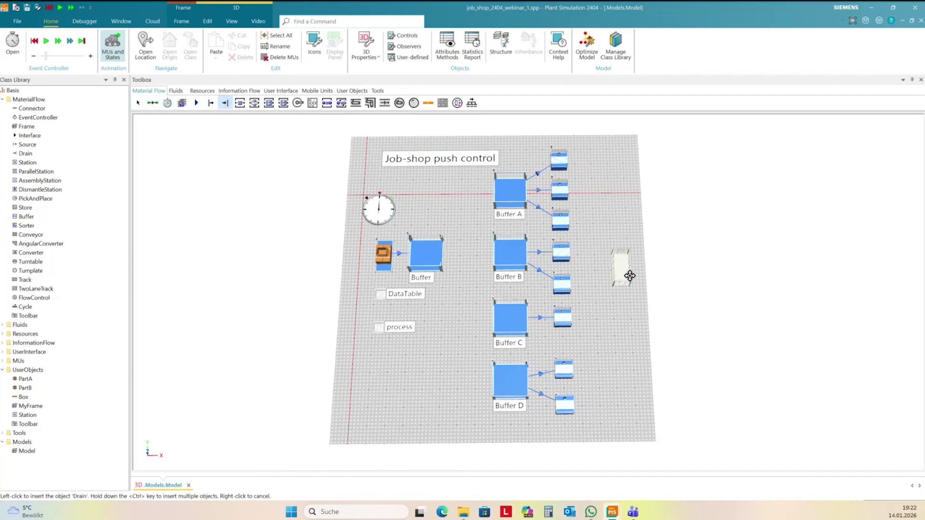
pyautogui.click(642, 283)
pyautogui.click(647, 351)
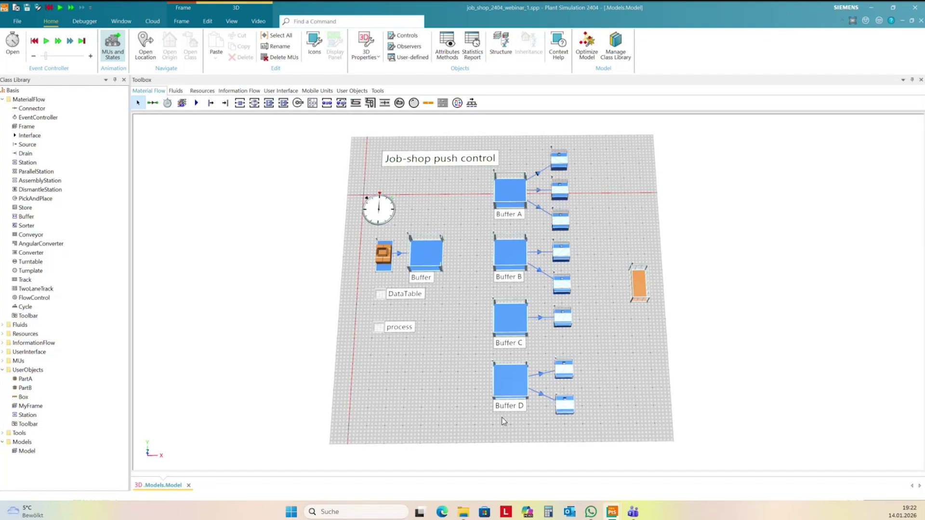
# Examine the available exit strategies of Buffer A and keep the Cyclic strategy
pyautogui.doubleClick(515, 194)
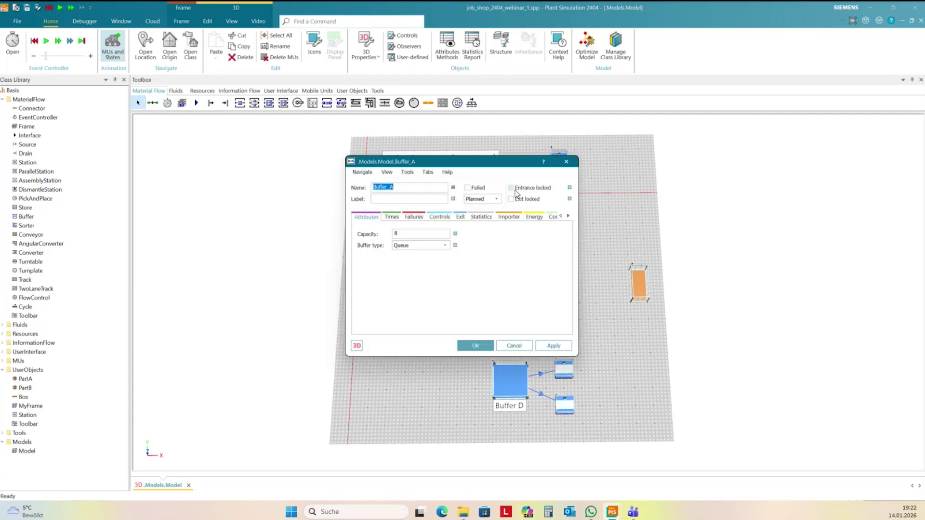
pyautogui.click(460, 216)
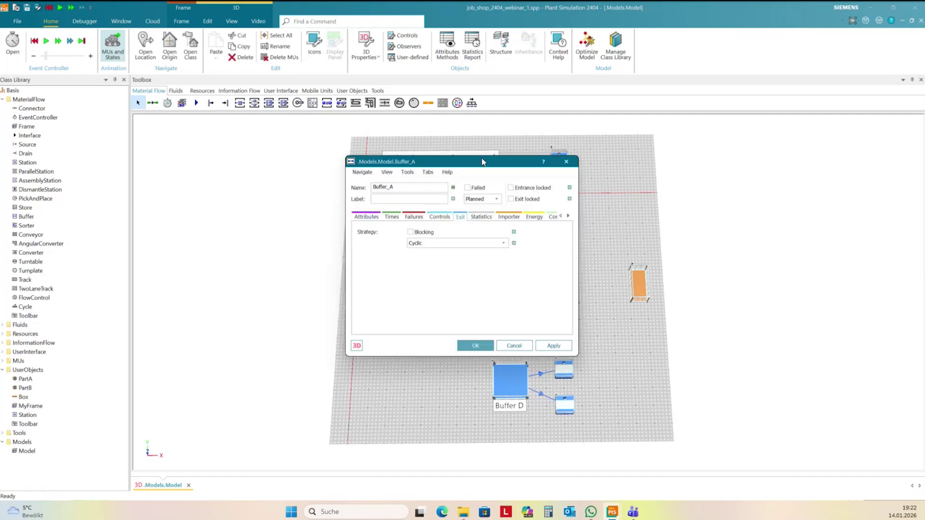
pyautogui.moveTo(484, 164); pyautogui.dragTo(724, 131)
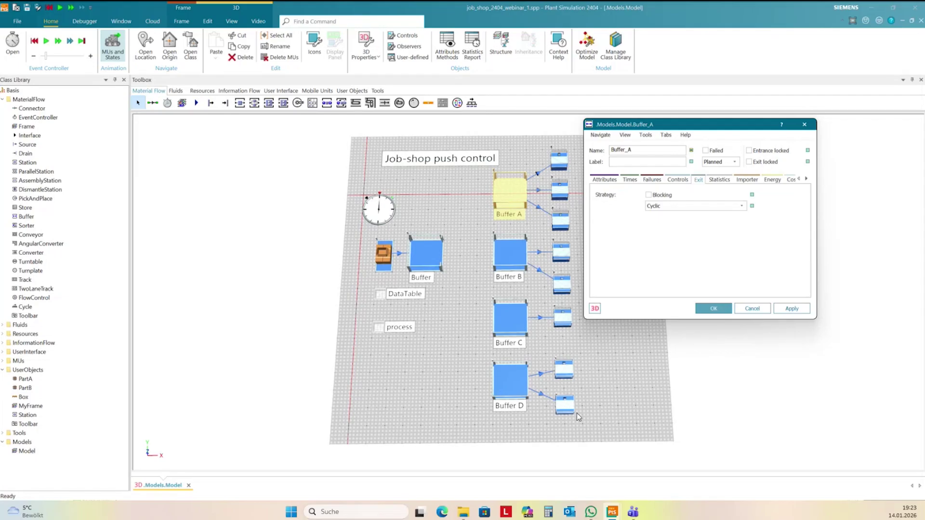
pyautogui.click(745, 207)
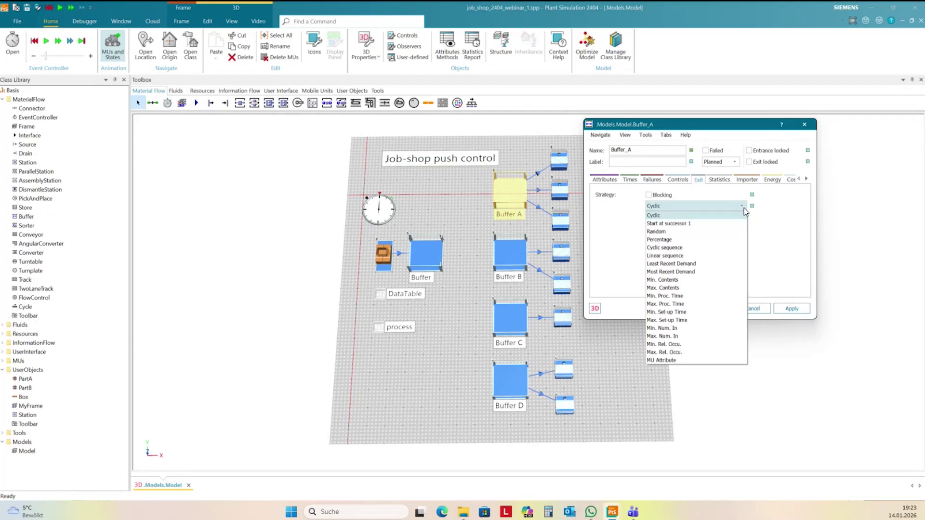
pyautogui.click(731, 206)
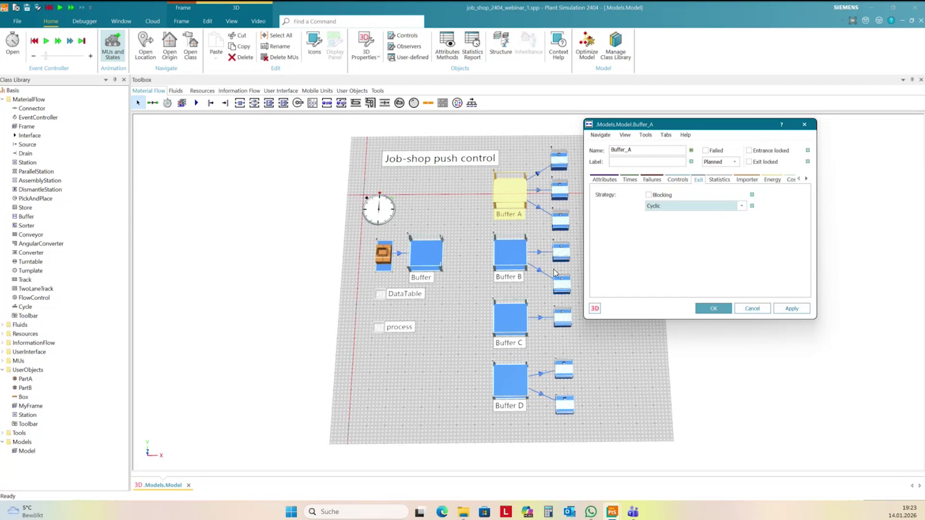
pyautogui.click(798, 309)
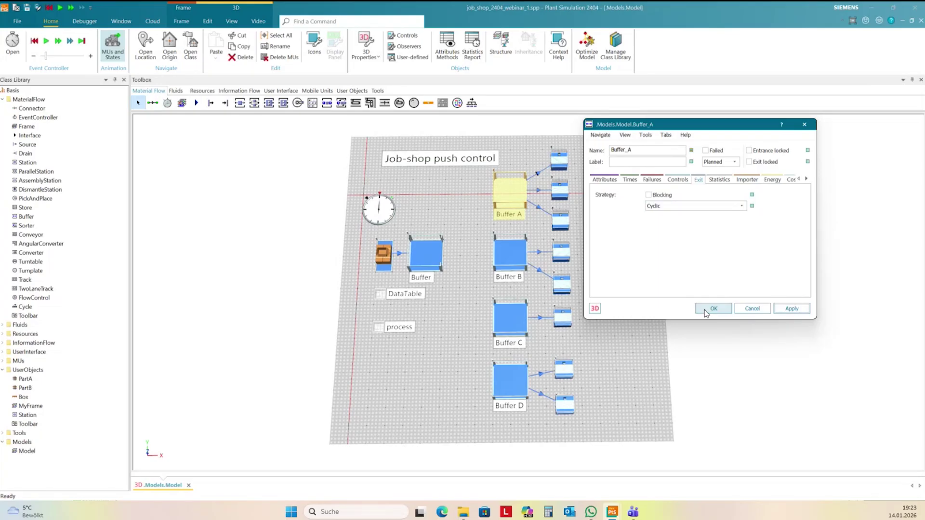
pyautogui.click(704, 311)
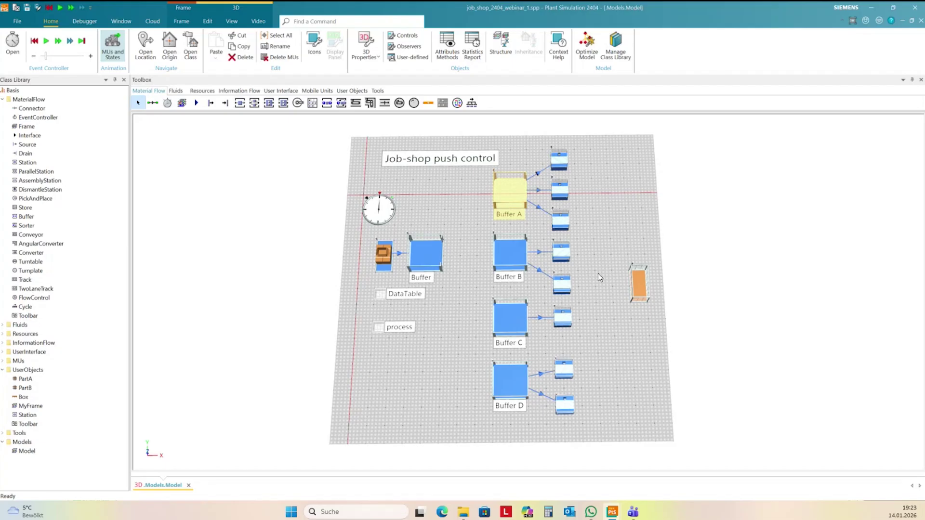
pyautogui.click(613, 344)
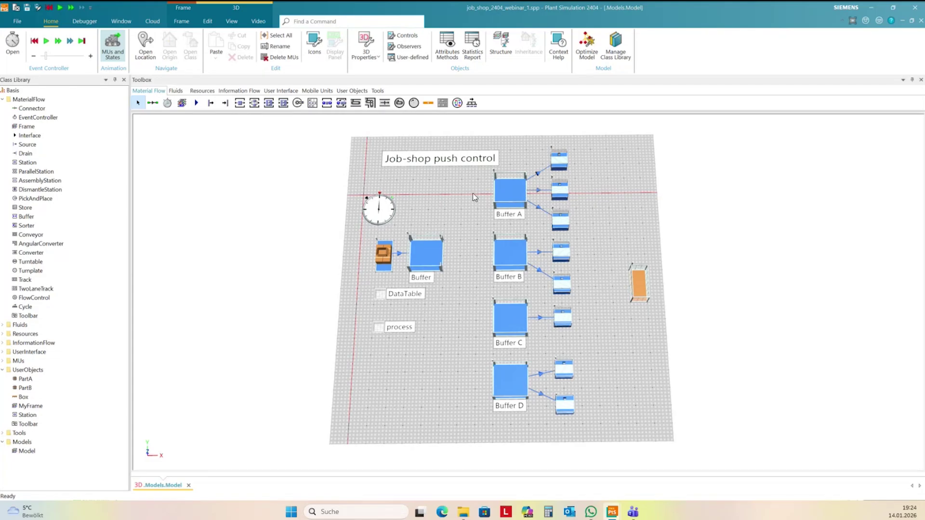
# Insert a Method below the process table and rename it stationEntrance
pyautogui.moveTo(429, 327); pyautogui.dragTo(453, 293)
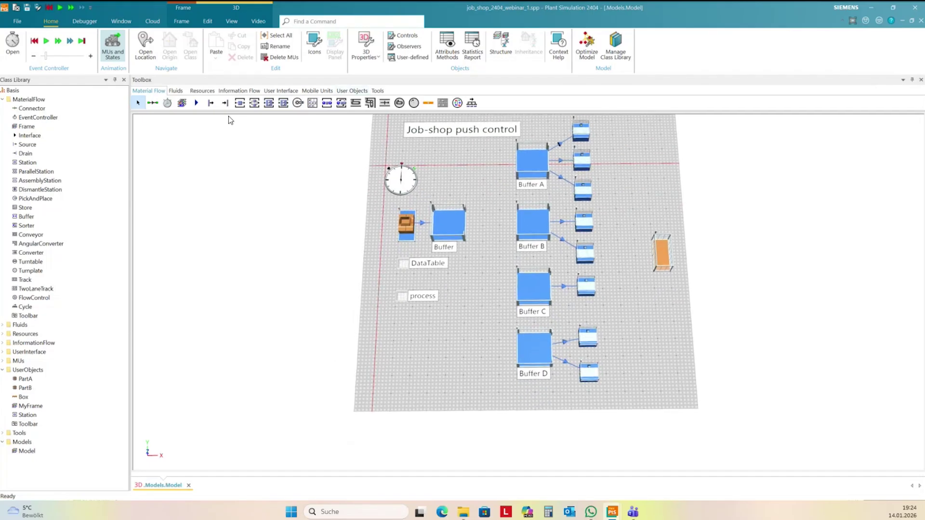
pyautogui.click(239, 91)
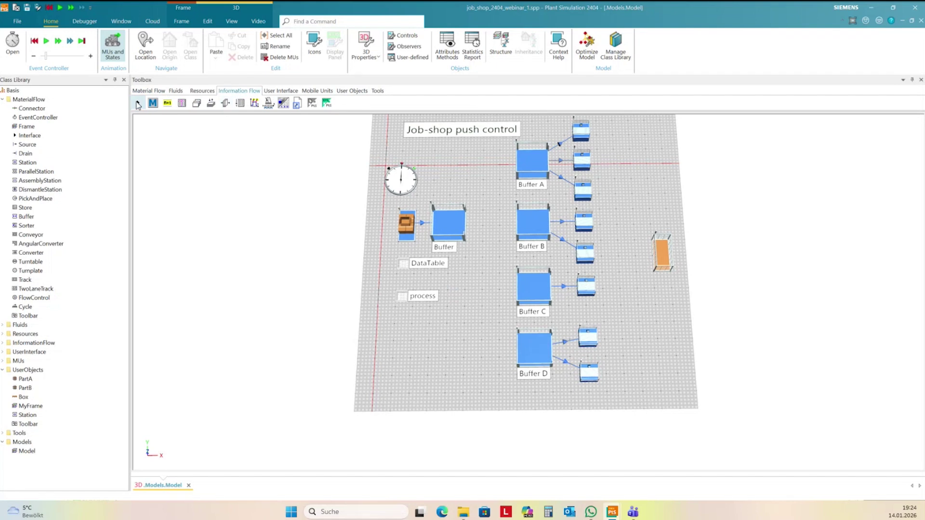
pyautogui.click(153, 102)
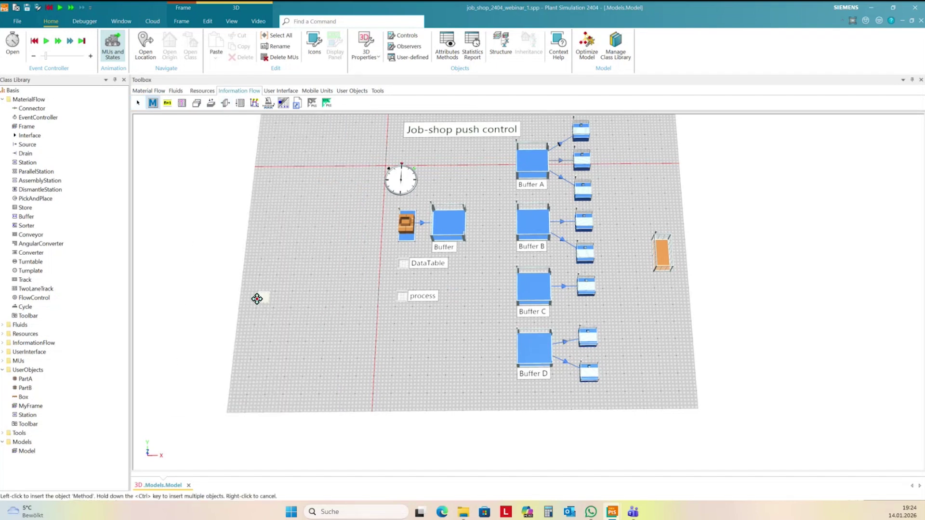
pyautogui.click(404, 329)
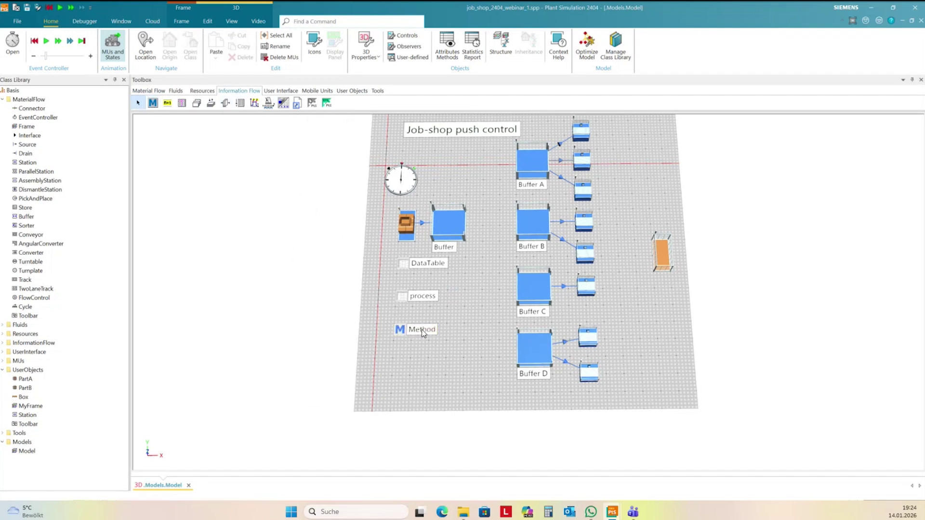
pyautogui.rightClick(421, 329)
pyautogui.click(458, 377)
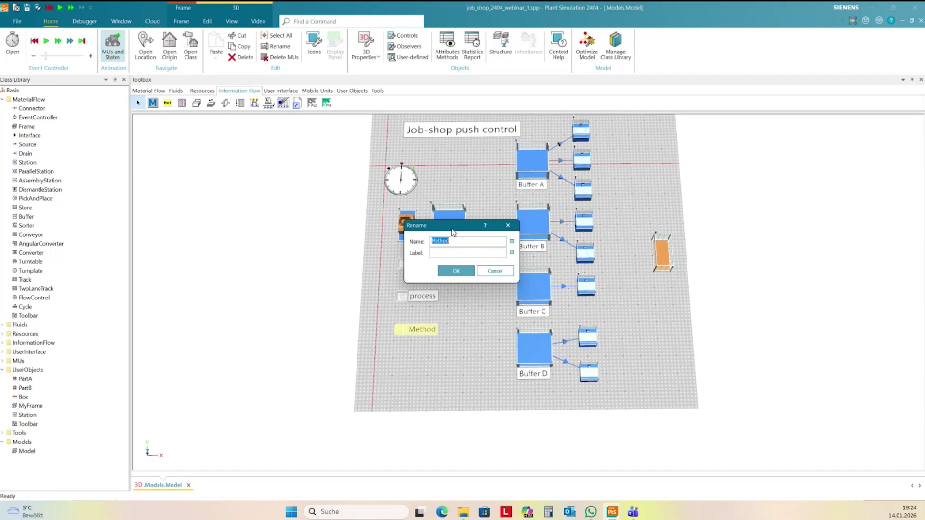
pyautogui.write('stationEntrance')
pyautogui.click(458, 271)
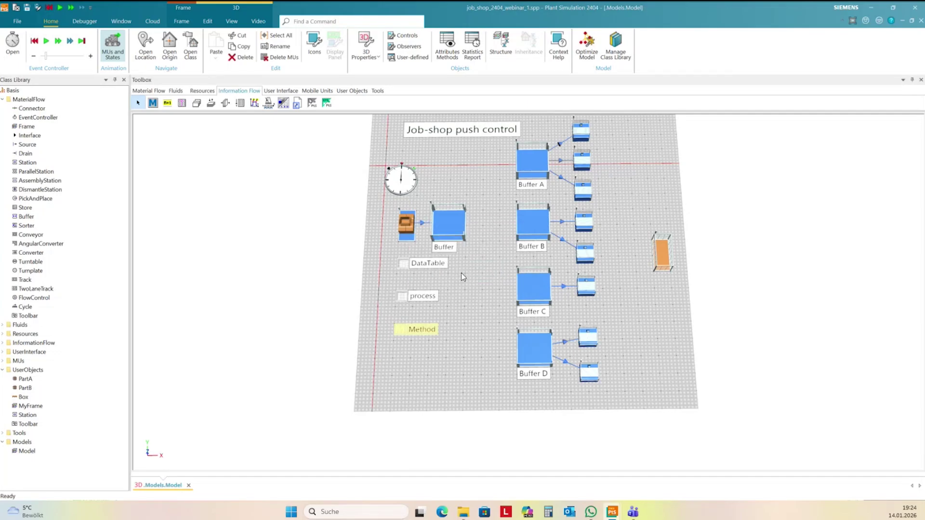
pyautogui.click(464, 348)
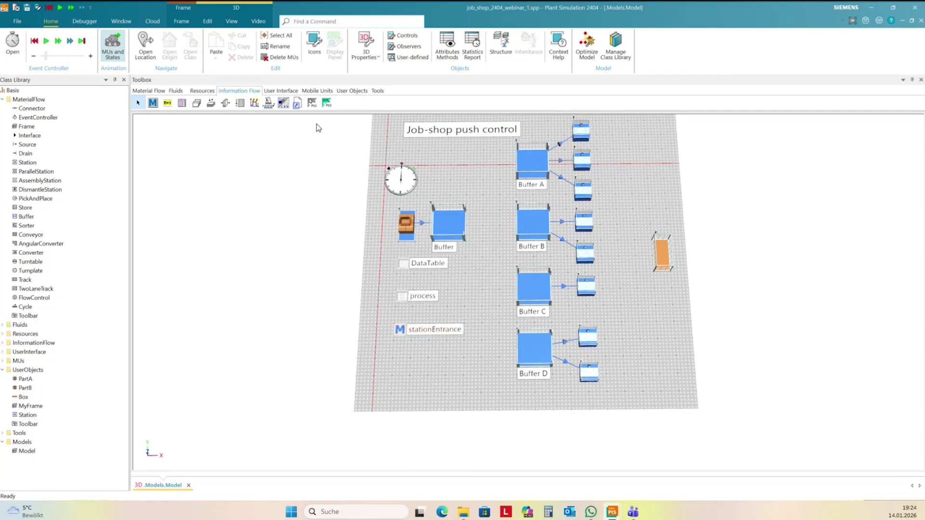
# Insert a second Method, rename it stationExit and move it directly below stationEntrance
pyautogui.click(152, 104)
pyautogui.click(396, 359)
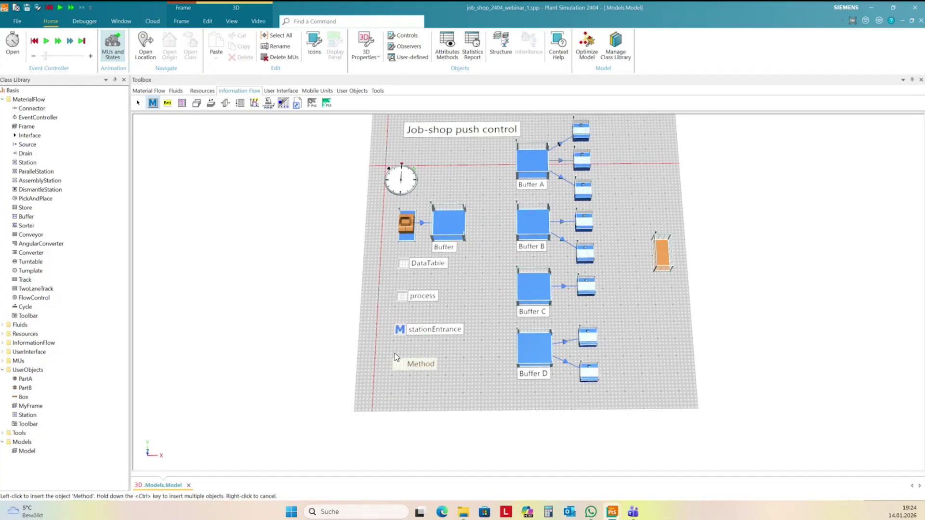
pyautogui.rightClick(417, 365)
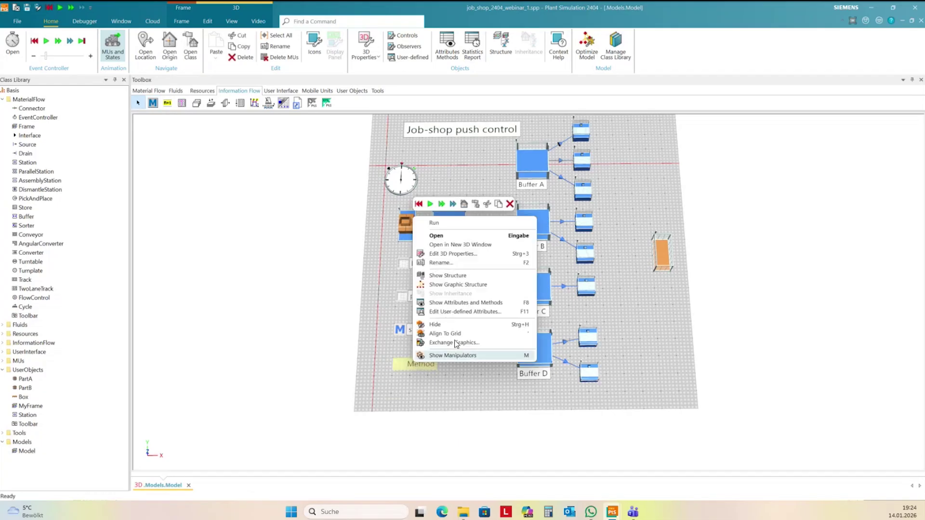
pyautogui.click(439, 263)
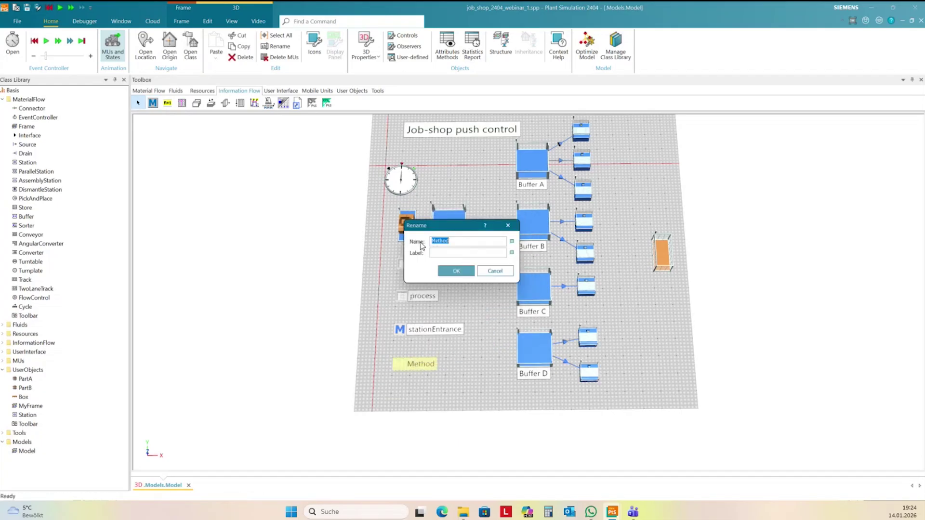
pyautogui.write('stationExit')
pyautogui.click(456, 272)
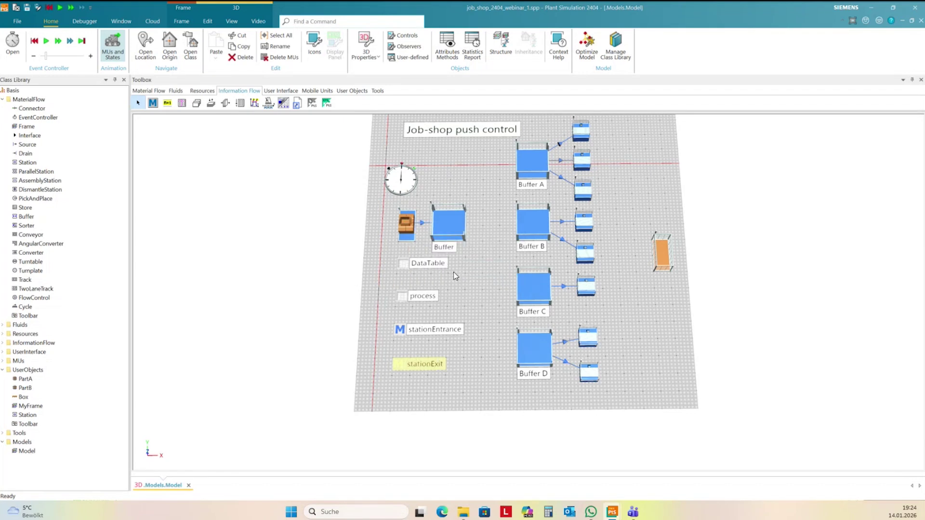
pyautogui.moveTo(400, 366); pyautogui.dragTo(400, 349)
pyautogui.click(407, 372)
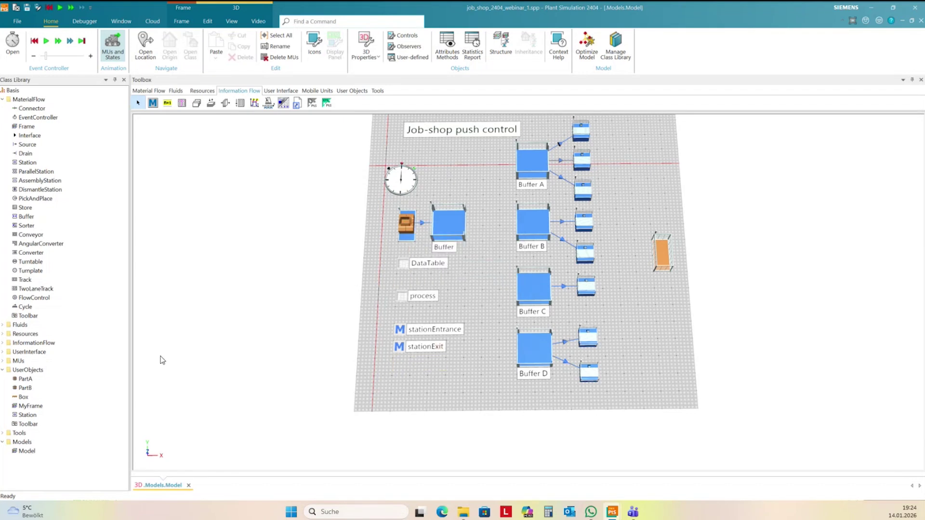
# Assign stationEntrance as entrance control with Before actions enabled and stationExit as exit control in the UserObjects Station class
pyautogui.doubleClick(26, 415)
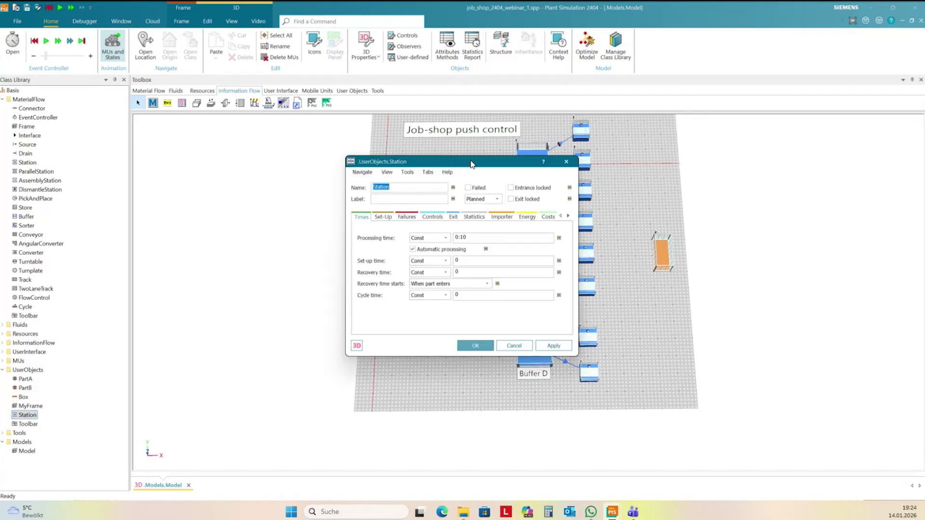
pyautogui.moveTo(471, 164); pyautogui.dragTo(736, 142)
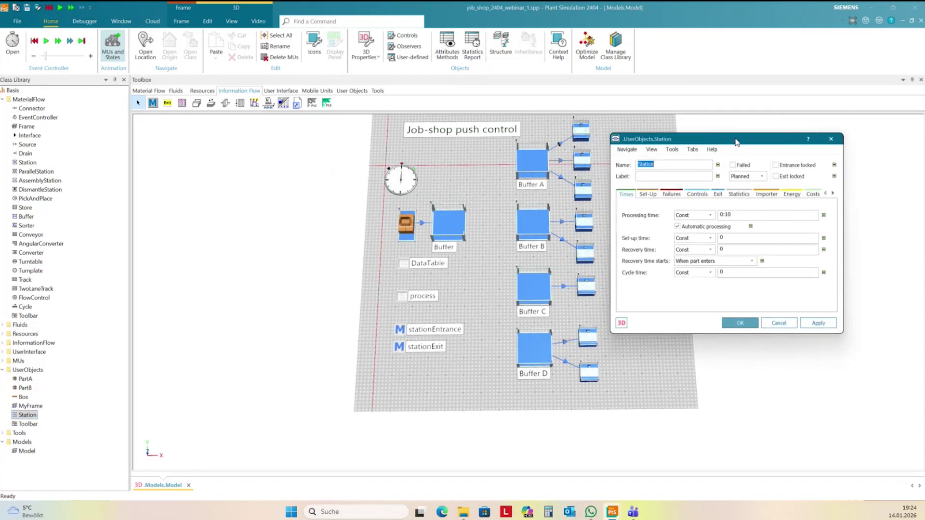
pyautogui.click(698, 195)
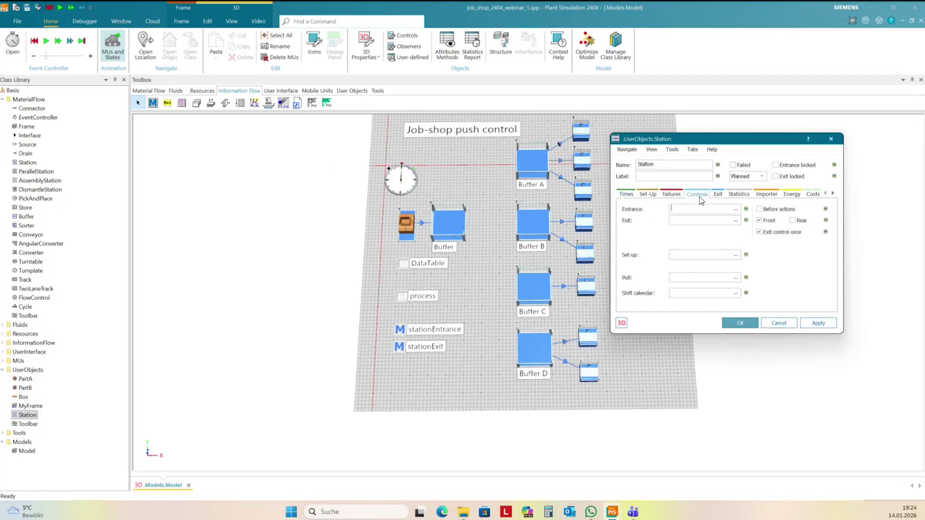
pyautogui.click(761, 211)
pyautogui.click(693, 210)
pyautogui.write('stationEntrance')
pyautogui.press('Tab')
pyautogui.click(677, 219)
pyautogui.write('stationExit')
pyautogui.click(820, 324)
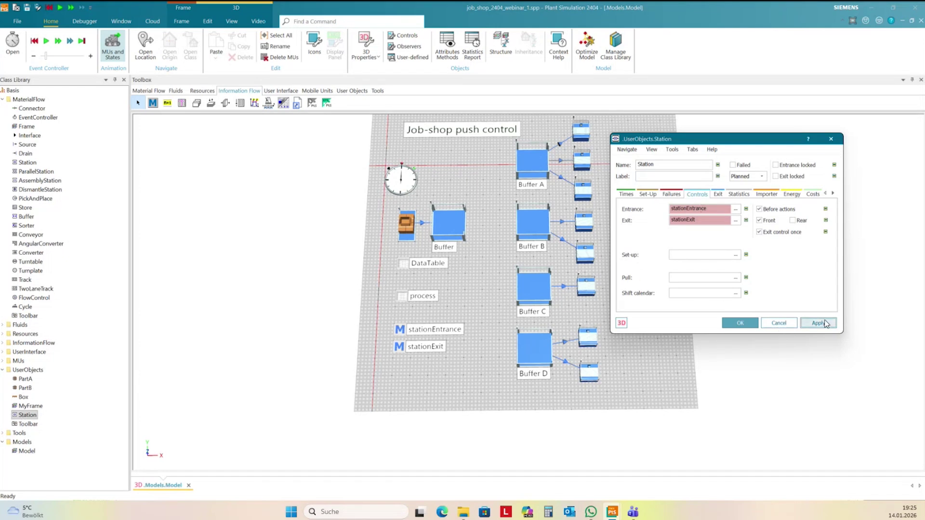
pyautogui.click(741, 324)
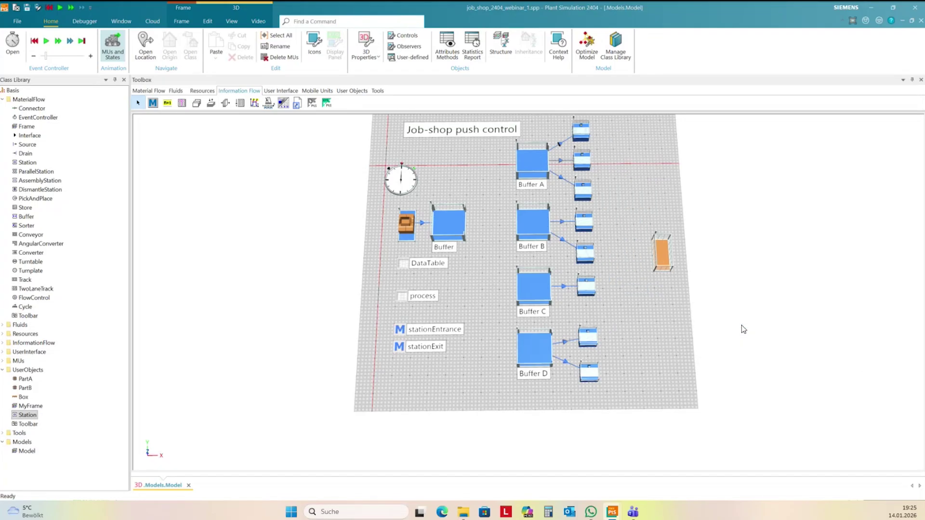
# Check the entrance and exit controls of the topmost Station fed by Buffer A
pyautogui.doubleClick(578, 133)
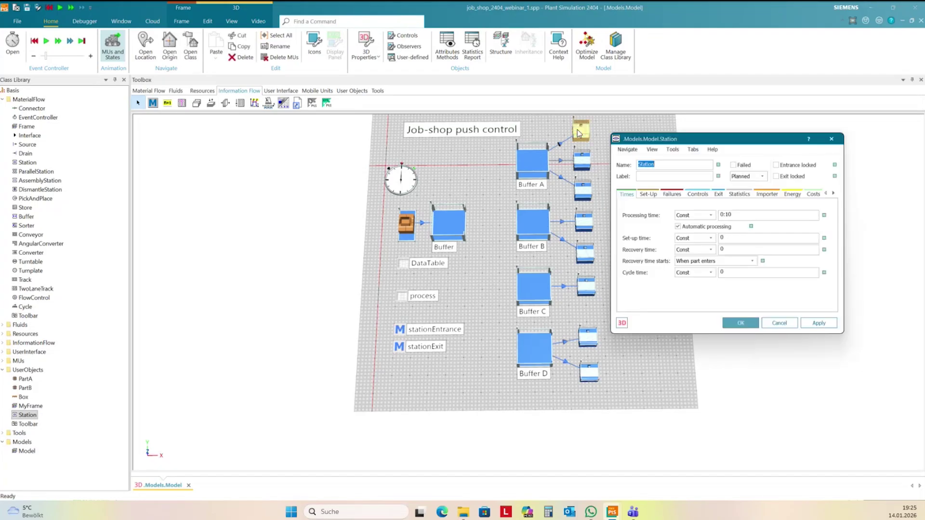
pyautogui.click(697, 194)
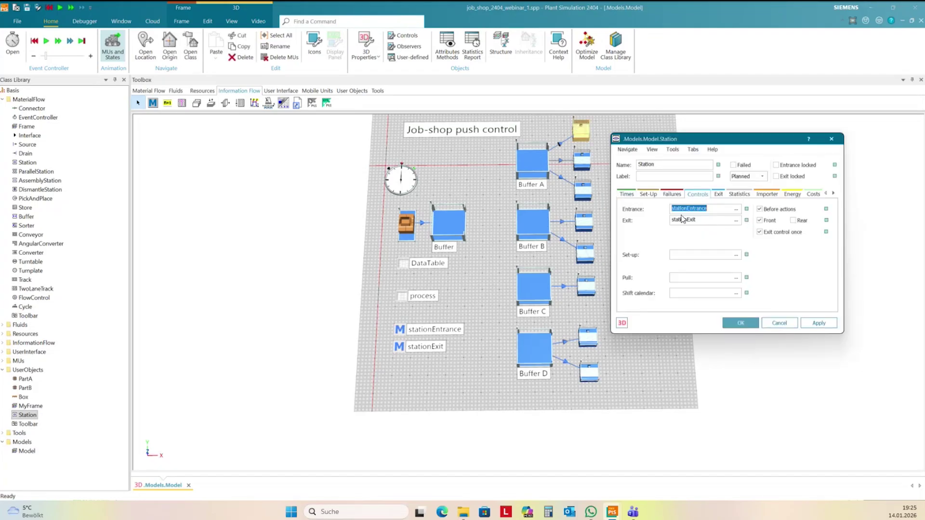
pyautogui.click(818, 323)
pyautogui.click(739, 323)
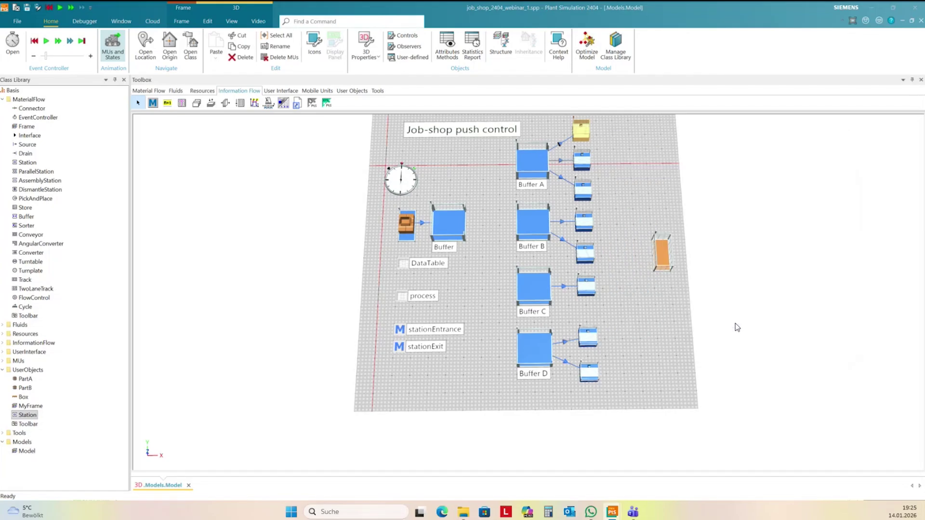
pyautogui.click(661, 369)
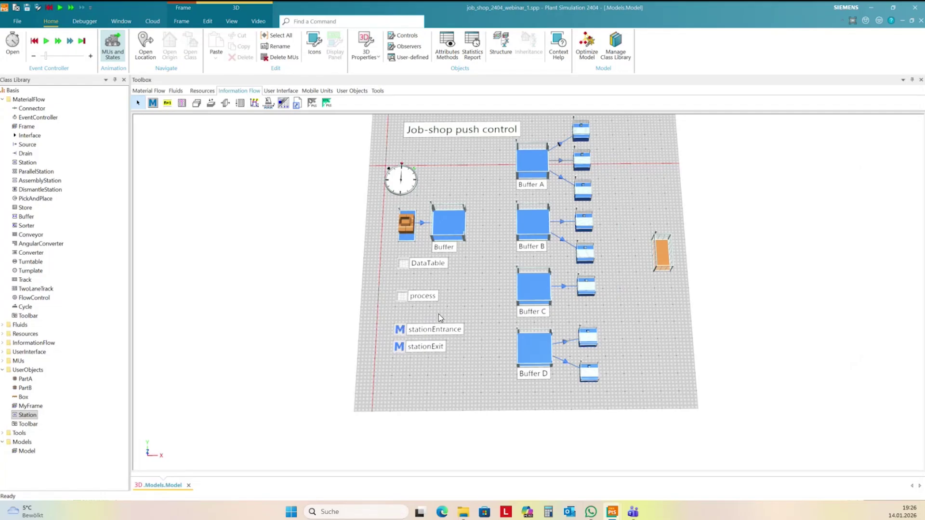
# Start the stationEntrance Method's code with the comment //set procTime and enlarge the code text
pyautogui.doubleClick(402, 331)
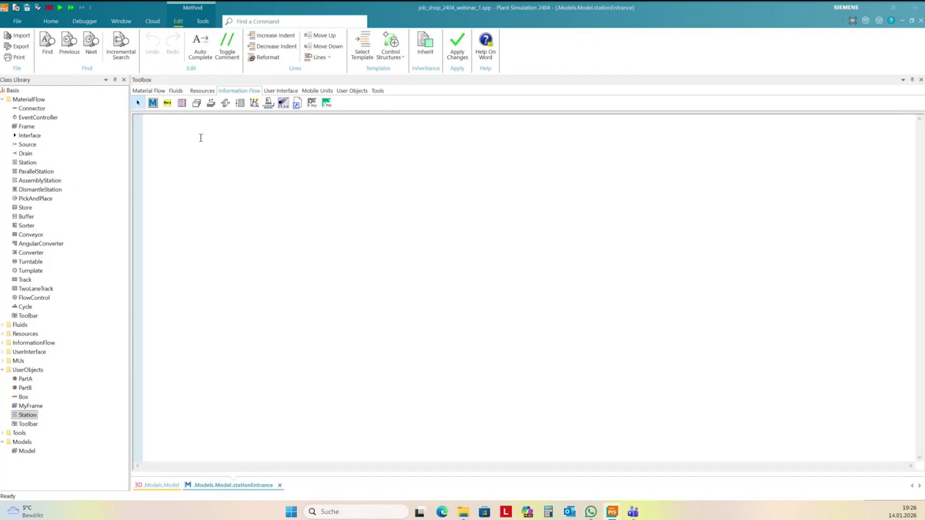
pyautogui.click(165, 129)
pyautogui.write('//')
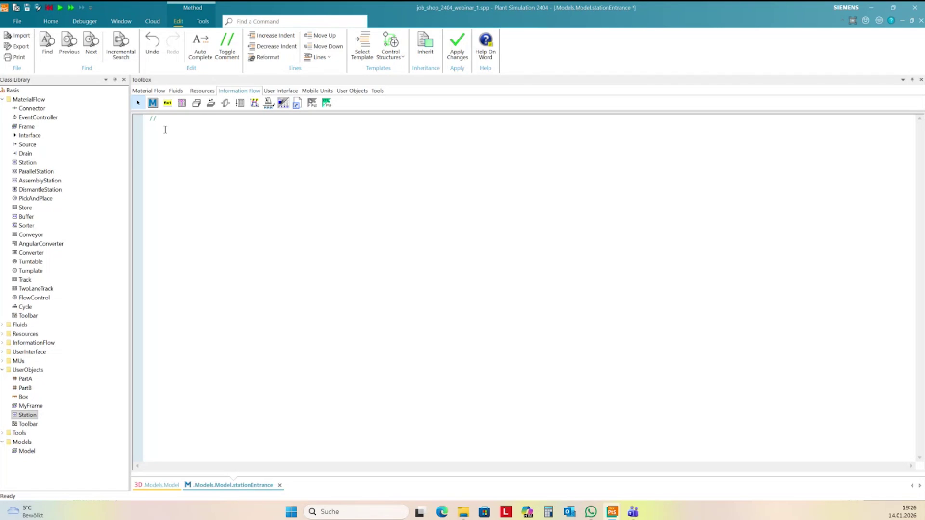
pyautogui.write('set procTime')
pyautogui.scroll(2, 165, 130)
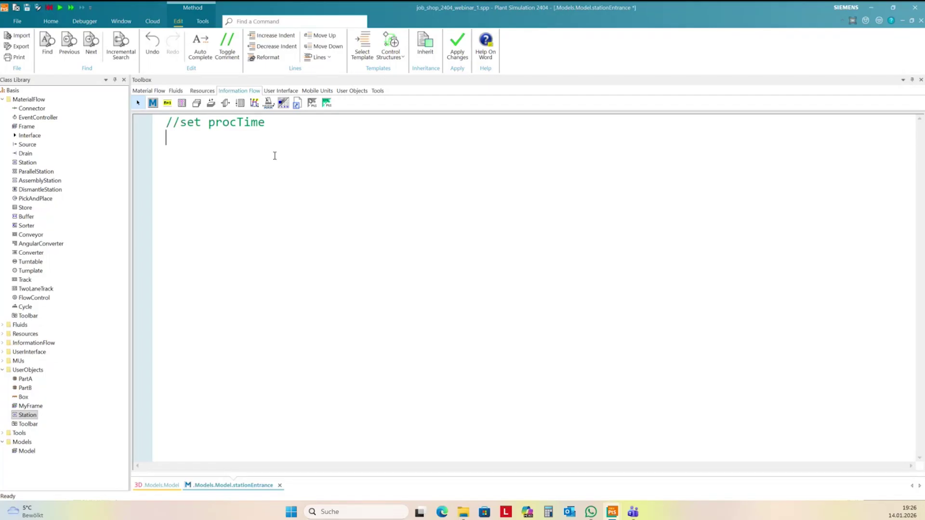
# Add the line ?.procTime := process[1,@.name][3,@.op] to stationEntrance, apply the changes and close the Method
pyautogui.write('?.procTime :')
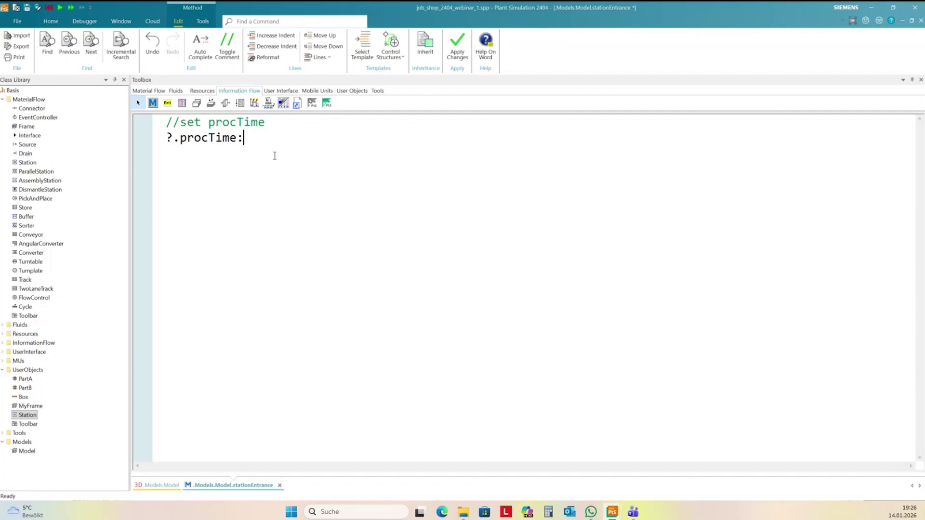
pyautogui.write('=')
pyautogui.press('Left')
pyautogui.press('Left')
pyautogui.click(167, 137)
pyautogui.click(268, 139)
pyautogui.write('process[1,')
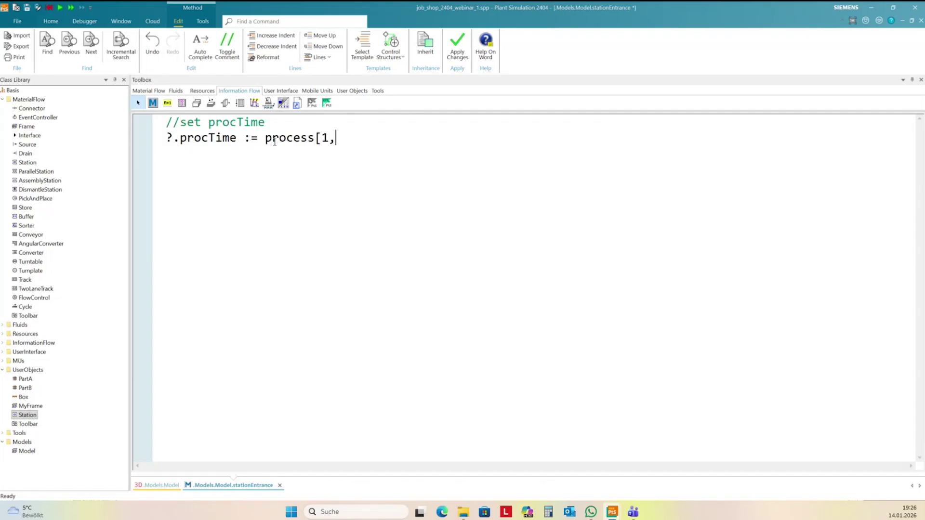
pyautogui.write('@.name][3')
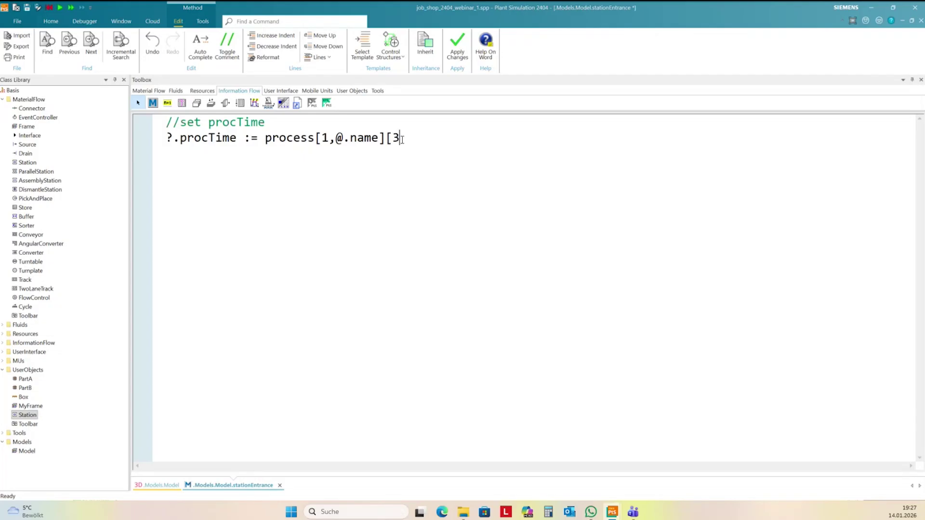
pyautogui.write(',@.op')
pyautogui.write(']')
pyautogui.click(458, 48)
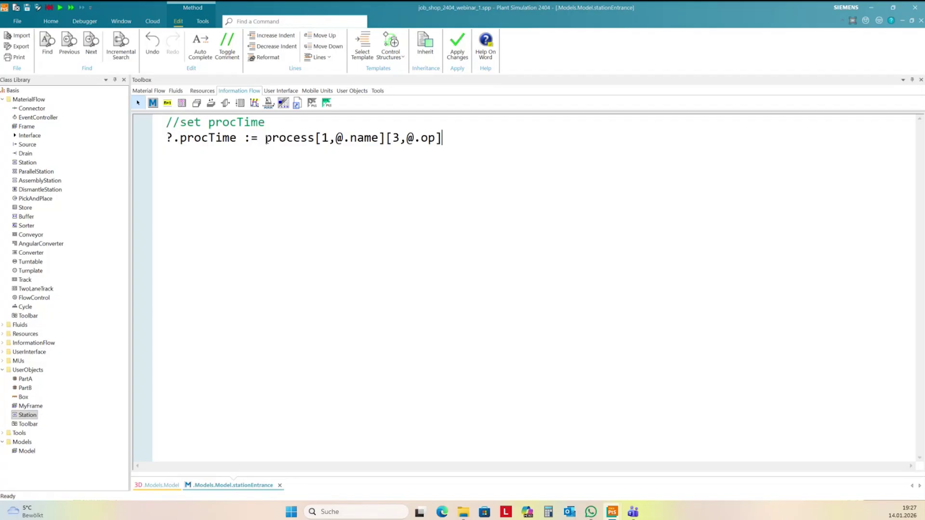
pyautogui.moveTo(266, 140); pyautogui.dragTo(442, 141)
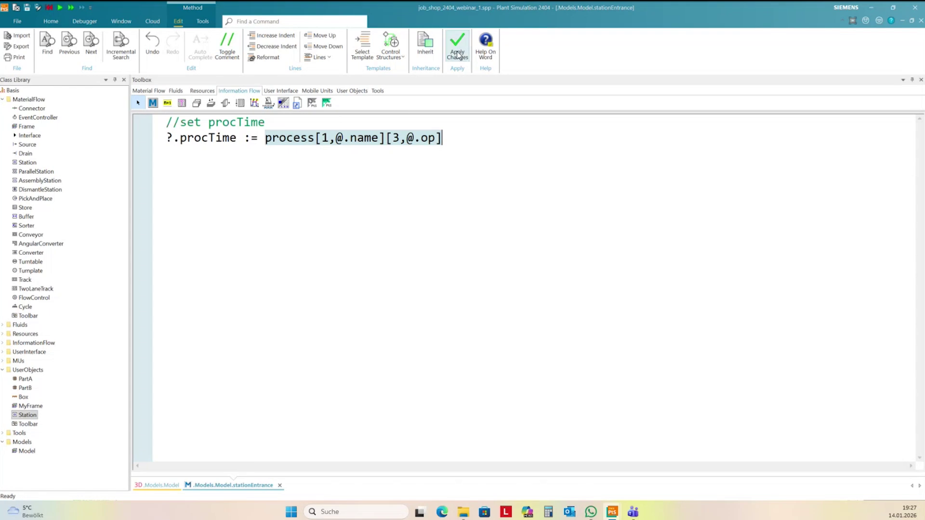
pyautogui.click(482, 156)
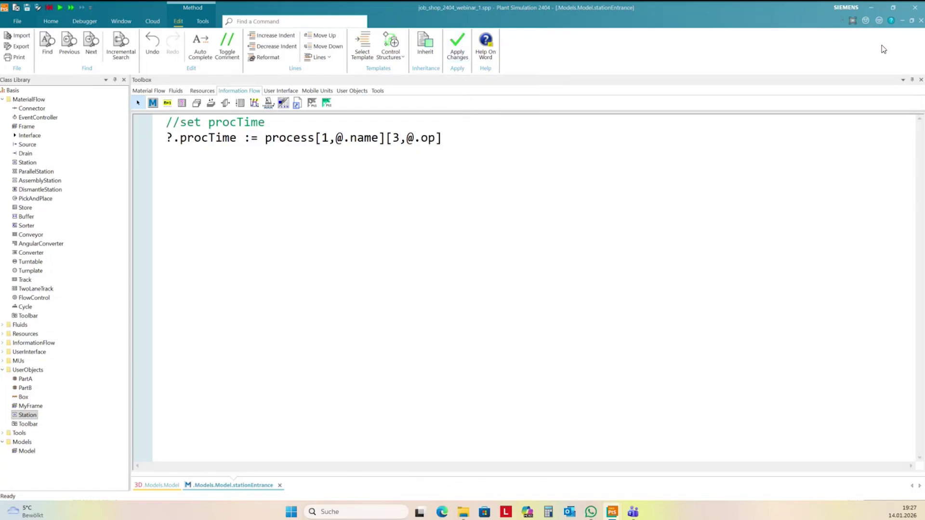
pyautogui.click(921, 21)
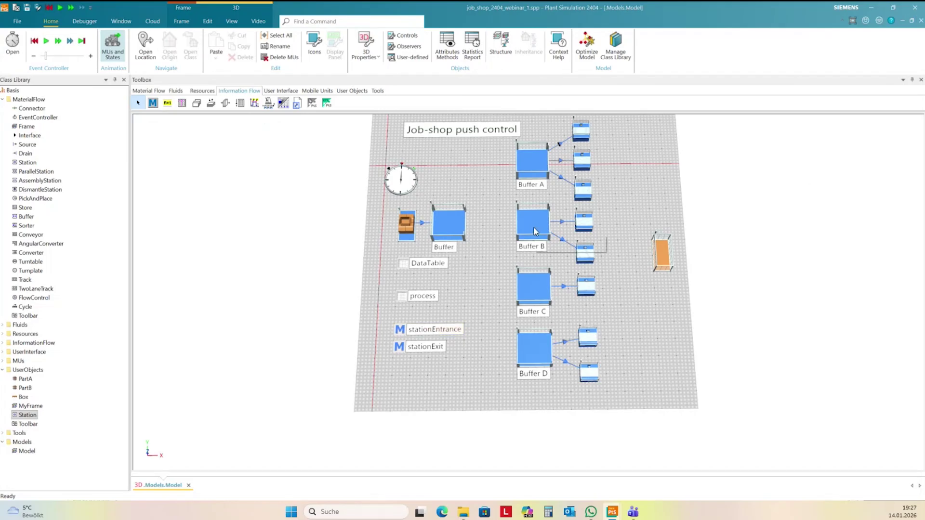
# Examine PartA's bill of process in the process table, checking the Shop and ProcTime columns for each operation
pyautogui.doubleClick(406, 295)
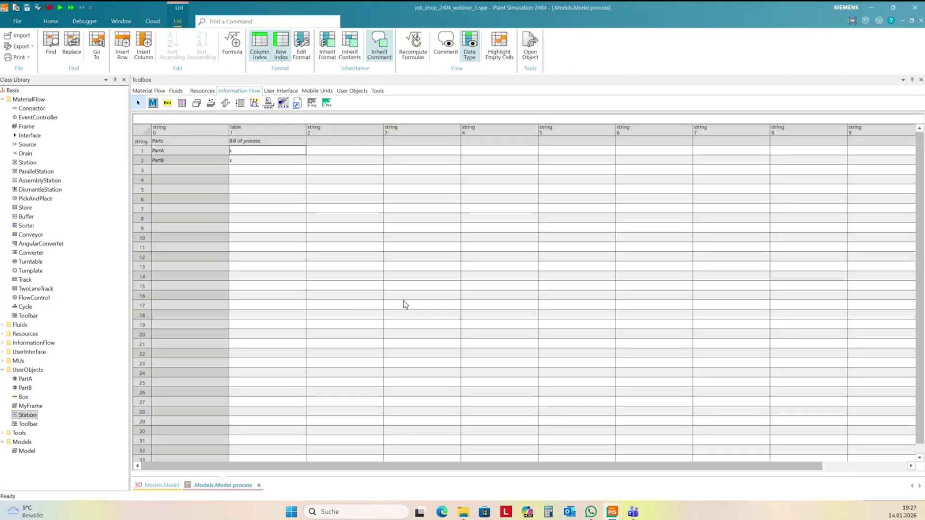
pyautogui.doubleClick(250, 150)
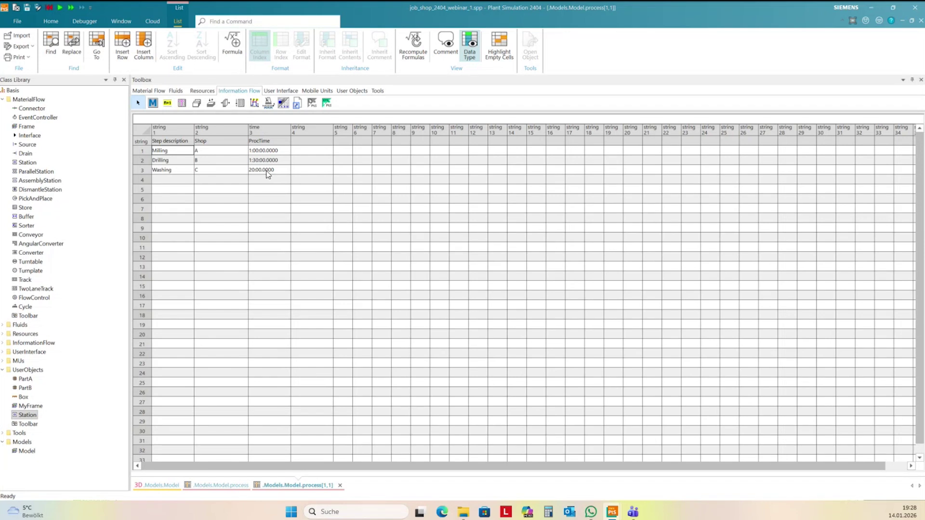
pyautogui.click(921, 22)
pyautogui.click(920, 21)
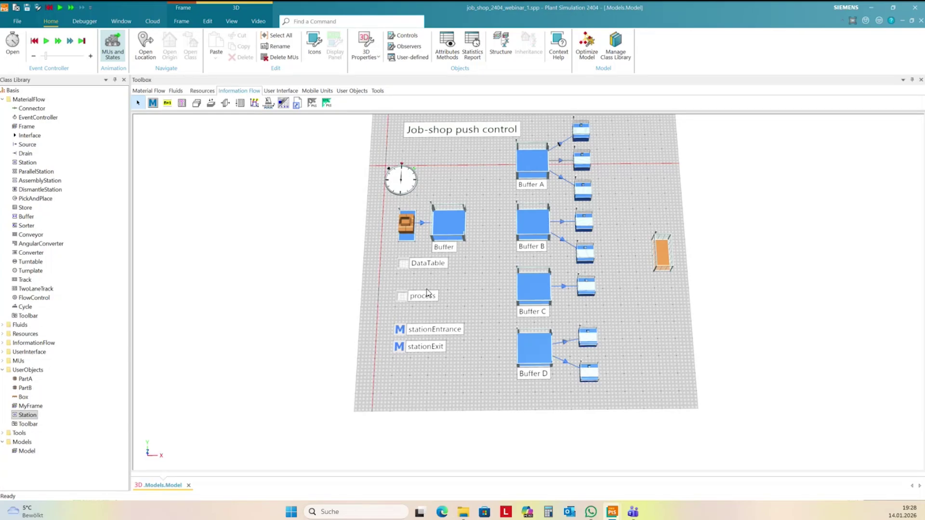
pyautogui.doubleClick(401, 295)
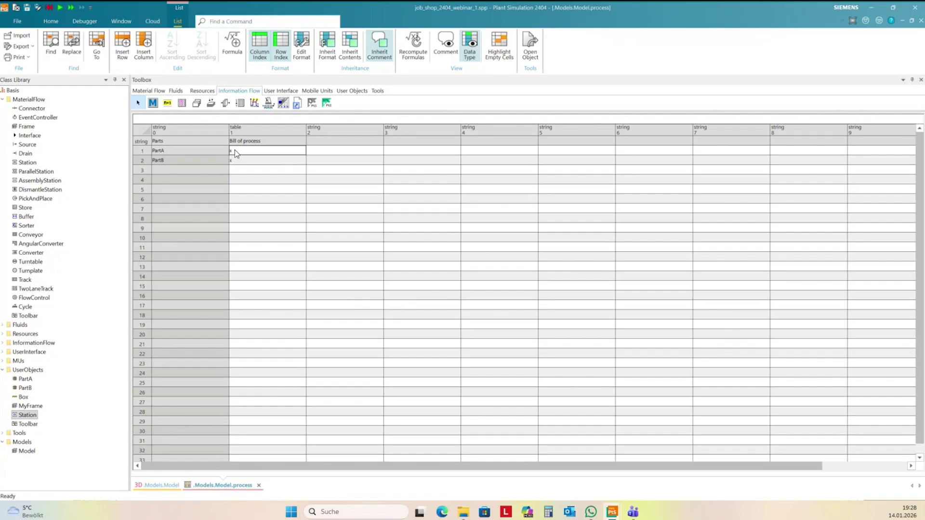
pyautogui.doubleClick(236, 150)
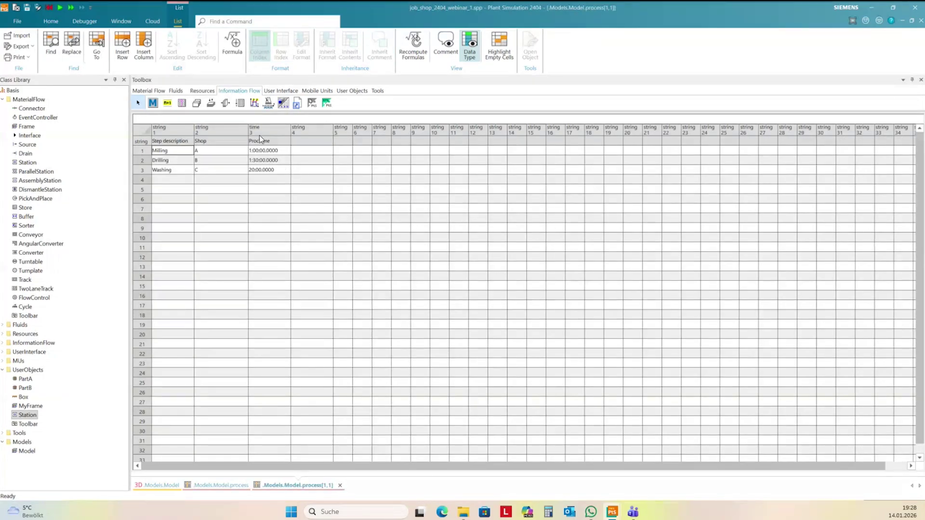
pyautogui.click(921, 21)
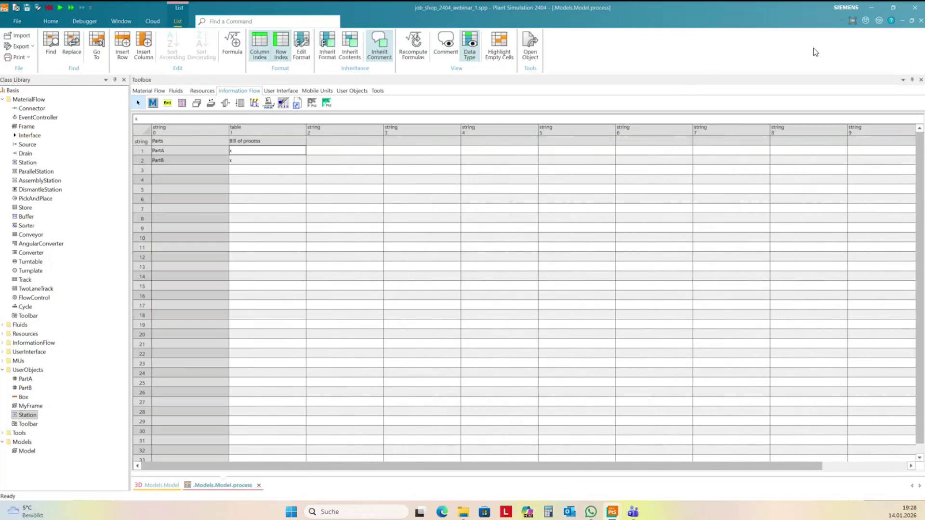
pyautogui.click(921, 21)
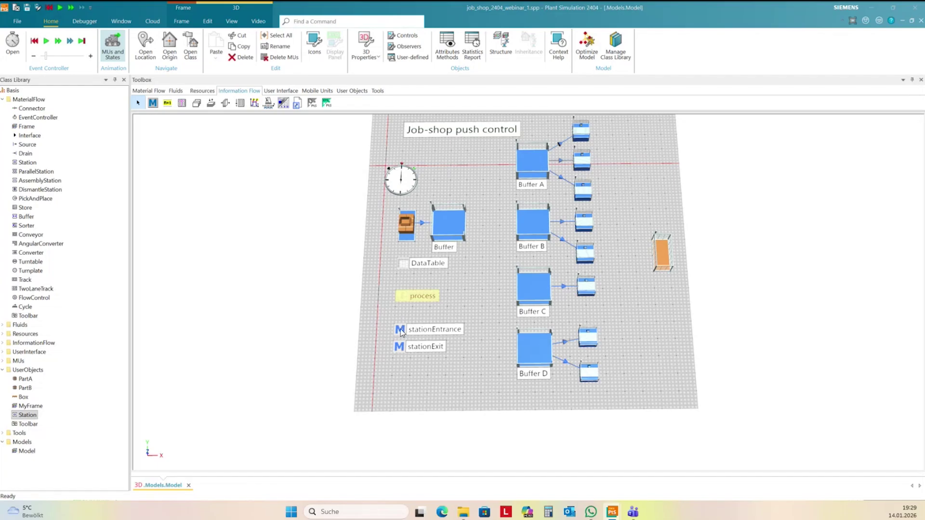
# In the stationExit Method, write the comment //next op and the statement @.op += 1
pyautogui.doubleClick(401, 348)
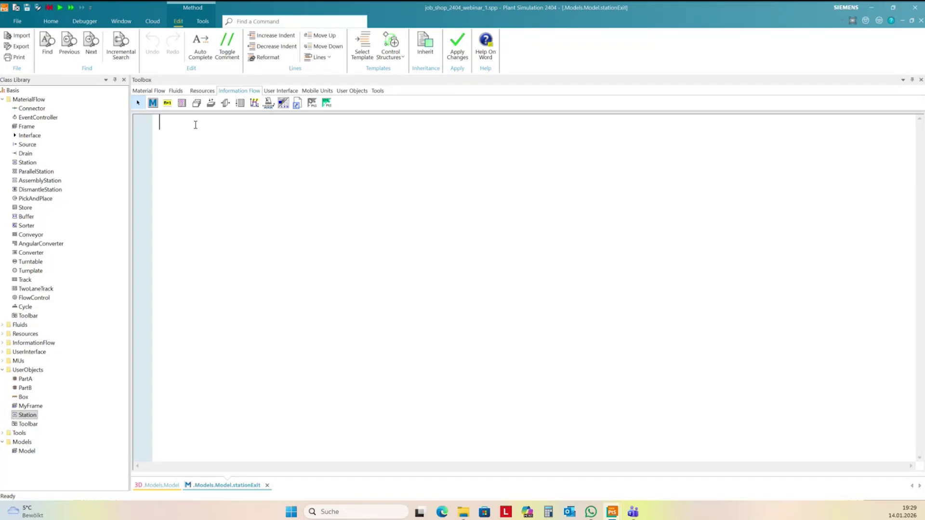
pyautogui.write('//next ')
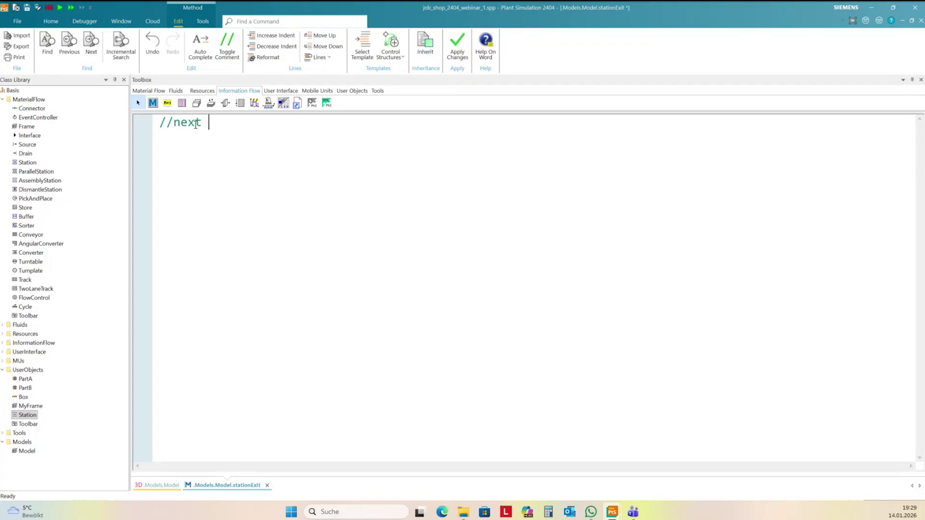
pyautogui.write('op')
pyautogui.write('@.op')
pyautogui.write(' += 1')
pyautogui.press('Return')
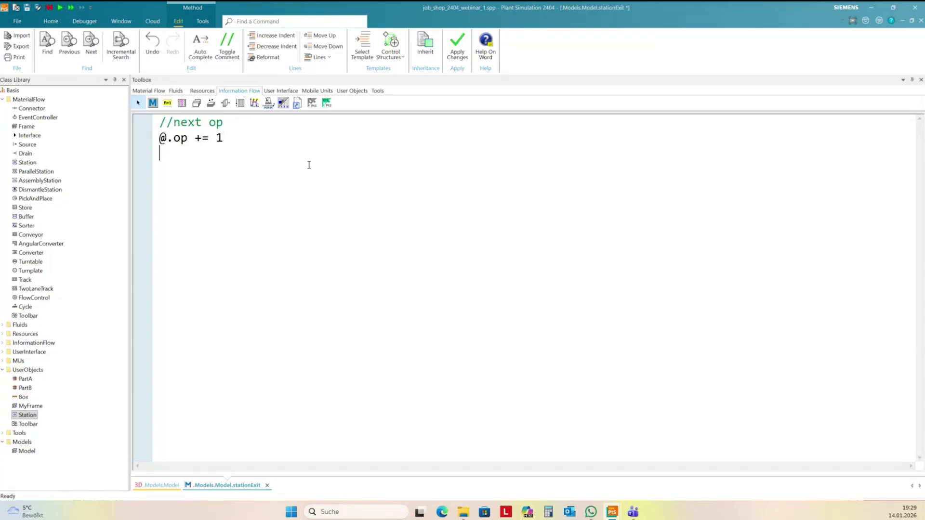
# Add the comment //look for the next shop and declare the variables shop_str:string and shop_buffer:object
pyautogui.write('//look for the next shop')
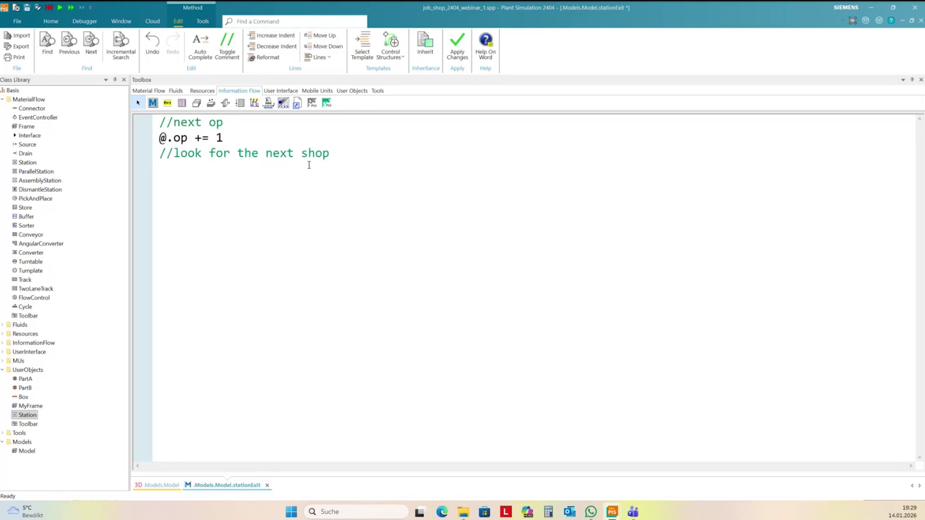
pyautogui.press('Return')
pyautogui.write('var shop_str')
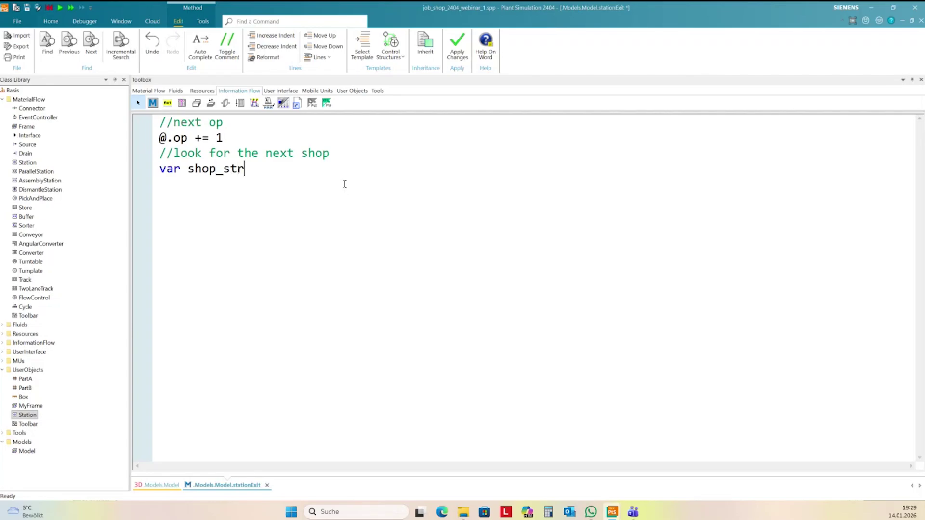
pyautogui.write(':string')
pyautogui.press('Return')
pyautogui.write('var')
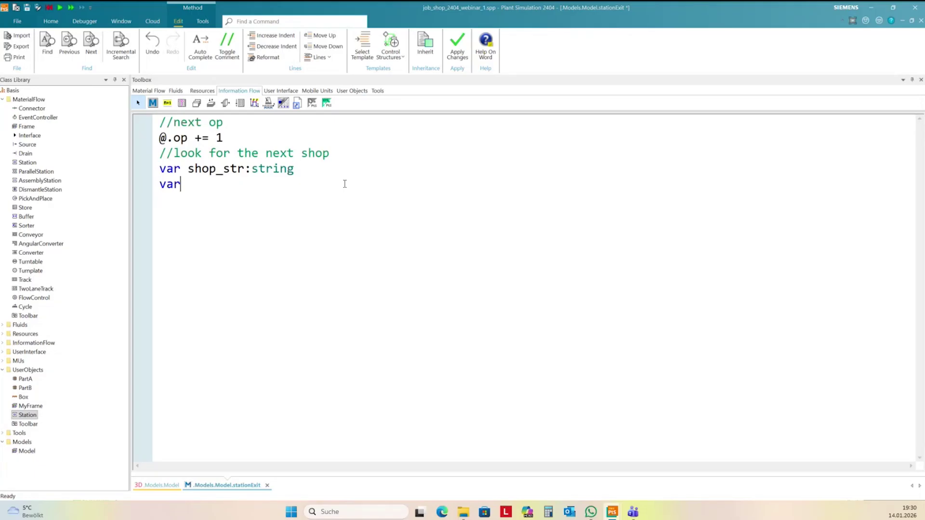
pyautogui.write(' shop_buffer')
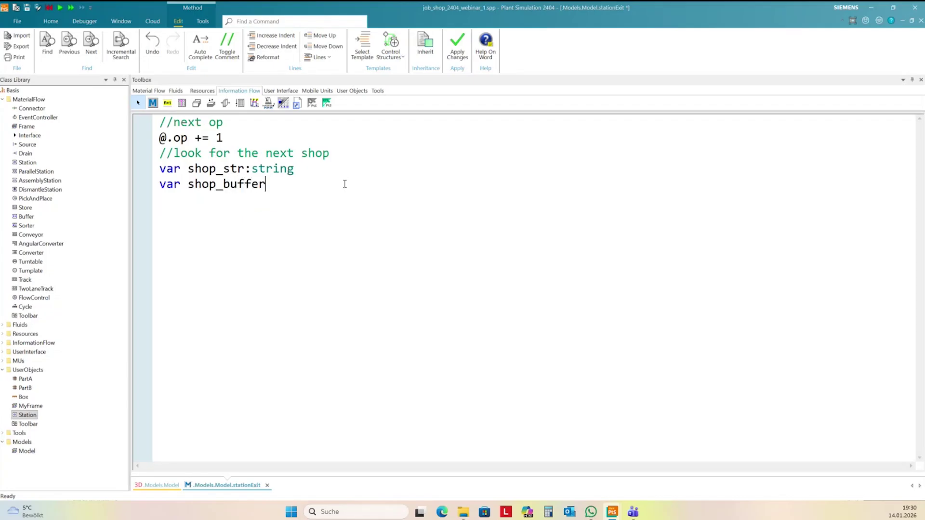
pyautogui.write(':object')
pyautogui.press('Return')
pyautogui.press('Return')
# Add the comment //next shop and assign shop_str:= process[1,@.name][2,@.op] below the variable declarations
pyautogui.write('//ne')
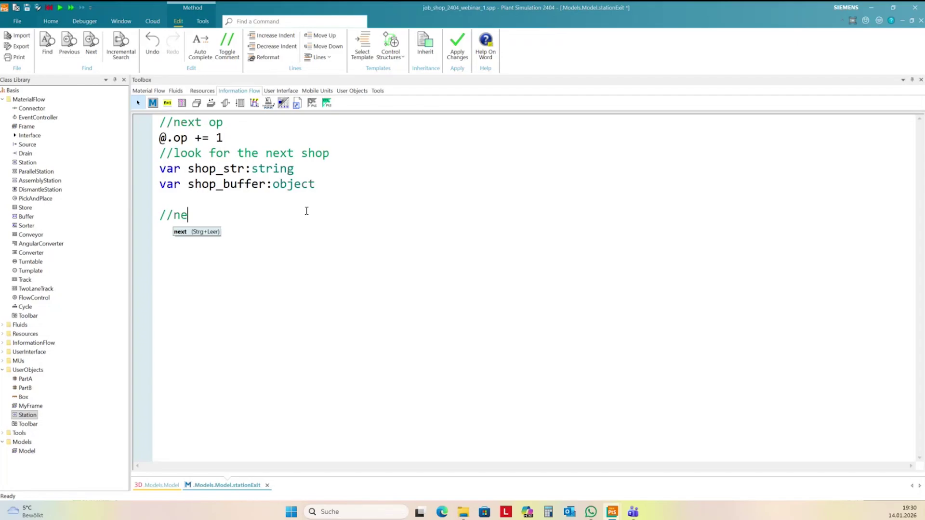
pyautogui.write('xt shop')
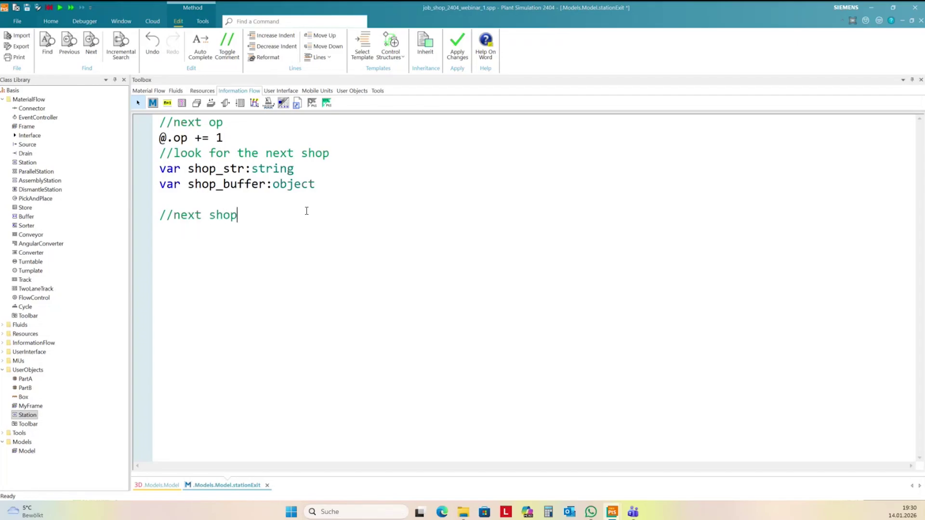
pyautogui.press('Return')
pyautogui.write('shop_str')
pyautogui.write(':= ')
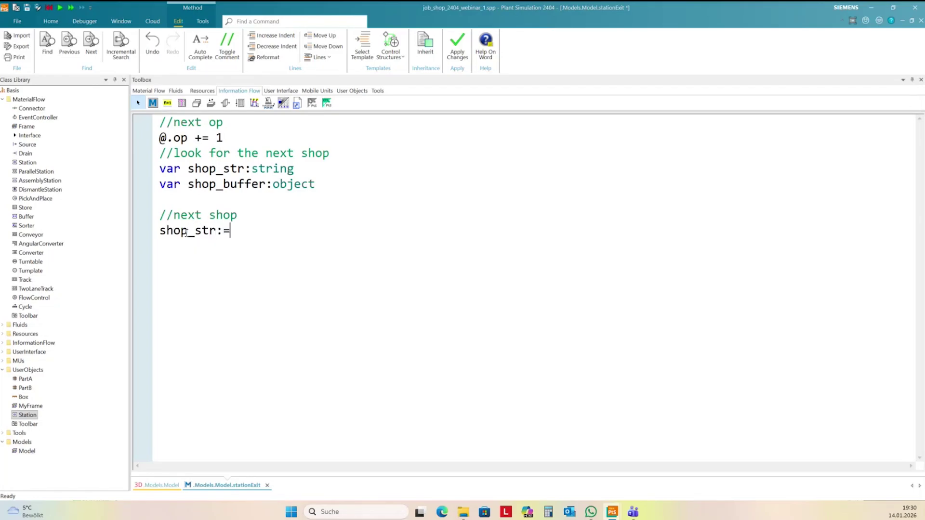
pyautogui.write('process[')
pyautogui.write('1,@.name][')
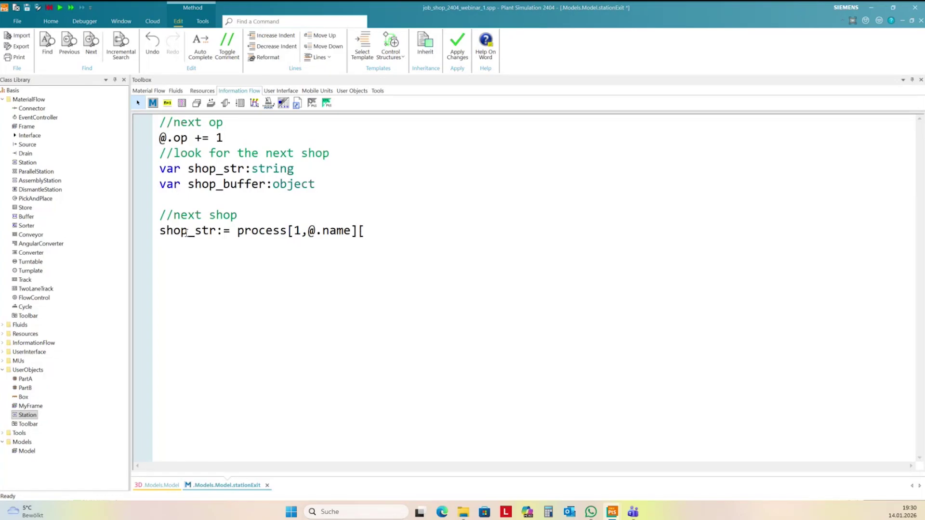
pyautogui.write('2,@.op]')
pyautogui.press('Return')
pyautogui.press('Return')
# Below the shop_str assignment, add an if block with the condition shop_str /= "" and close it with end
pyautogui.write('if ')
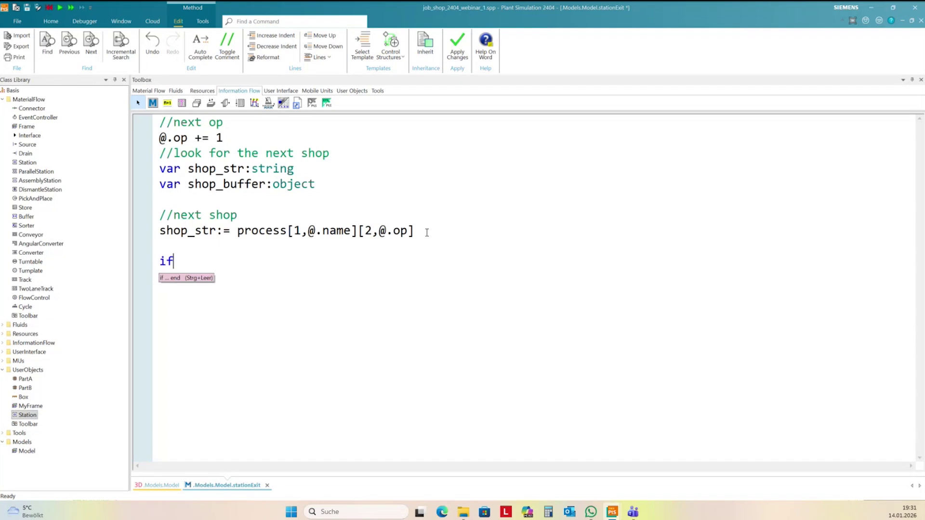
pyautogui.write('sh')
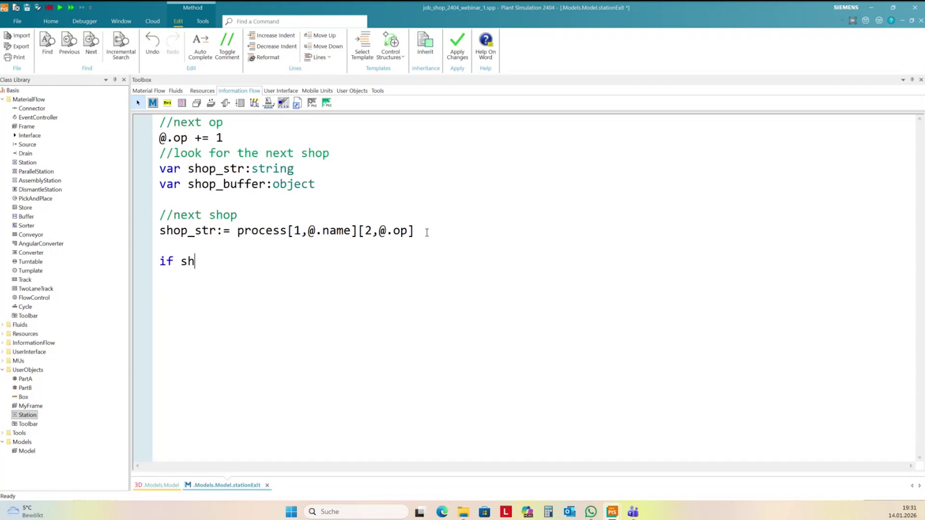
pyautogui.write('op')
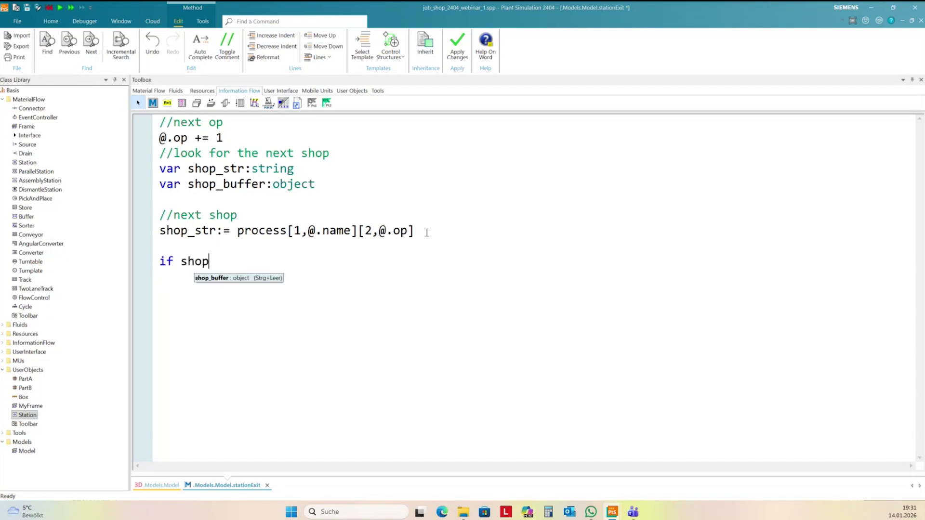
pyautogui.write('_str')
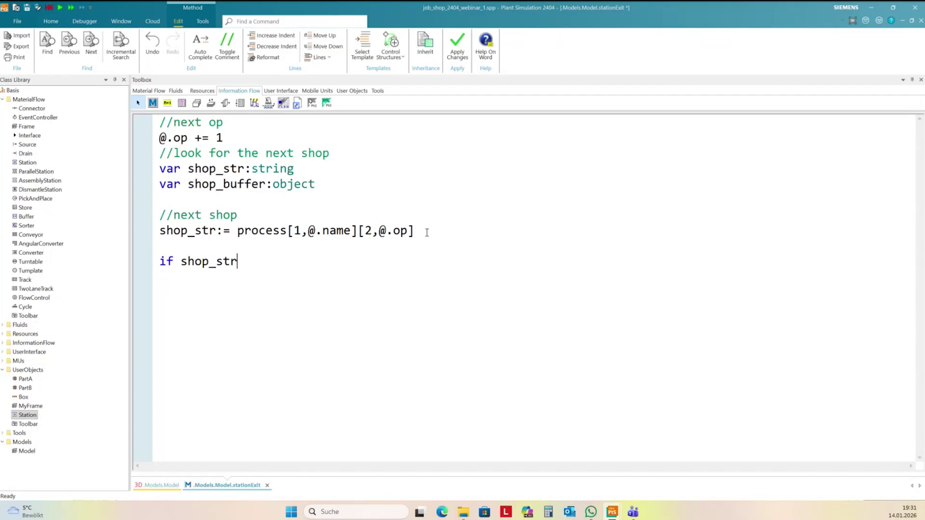
pyautogui.write(' /= ""')
pyautogui.press('Return')
pyautogui.press('BackSpace')
pyautogui.write('end')
pyautogui.press('Return')
# Inside the if block, assign shop_buffer := root.extendPath("Buffer_"+shop_str)
pyautogui.click(189, 277)
pyautogui.write('shop')
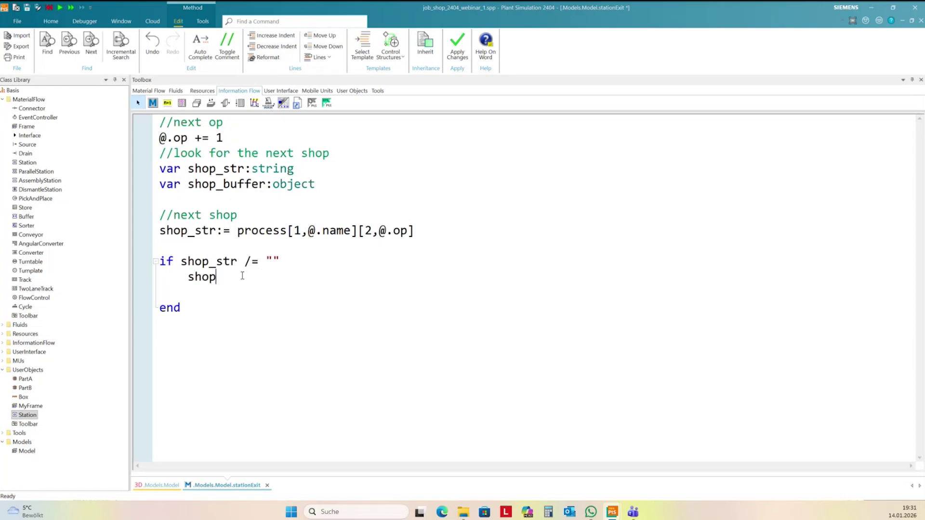
pyautogui.write('_buffer := root.exen')
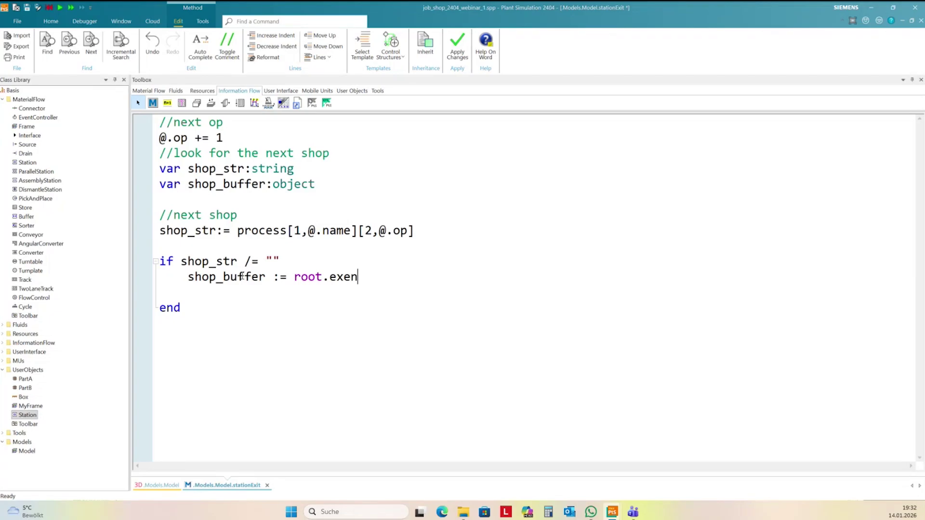
pyautogui.write('tPath')
pyautogui.click(362, 278)
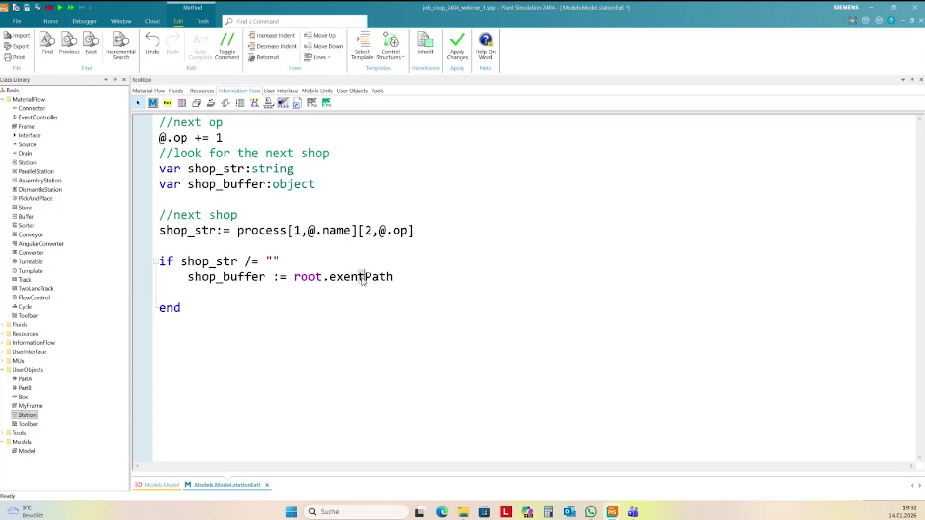
pyautogui.press('BackSpace')
pyautogui.write('d')
pyautogui.moveTo(365, 278); pyautogui.dragTo(394, 279)
pyautogui.press('Delete')
pyautogui.write('P')
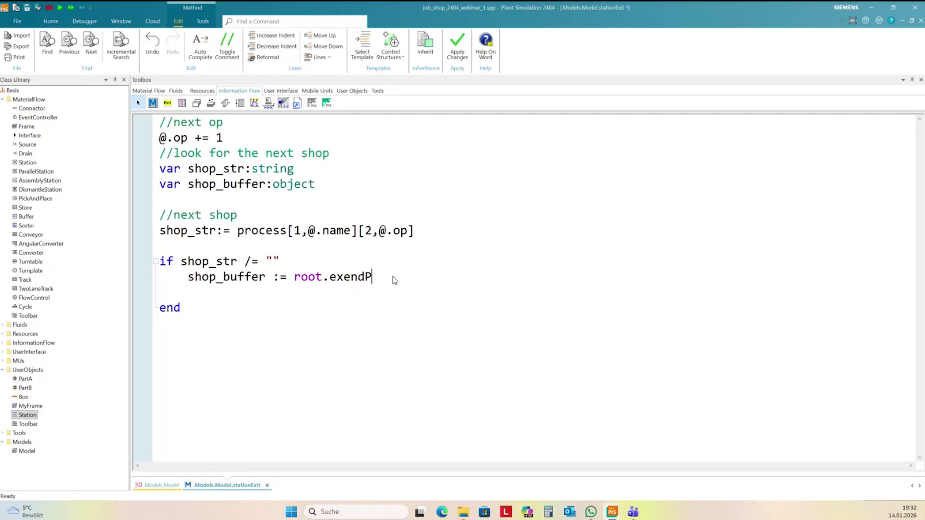
pyautogui.click(345, 280)
pyautogui.write('t')
pyautogui.click(383, 277)
pyautogui.write('a')
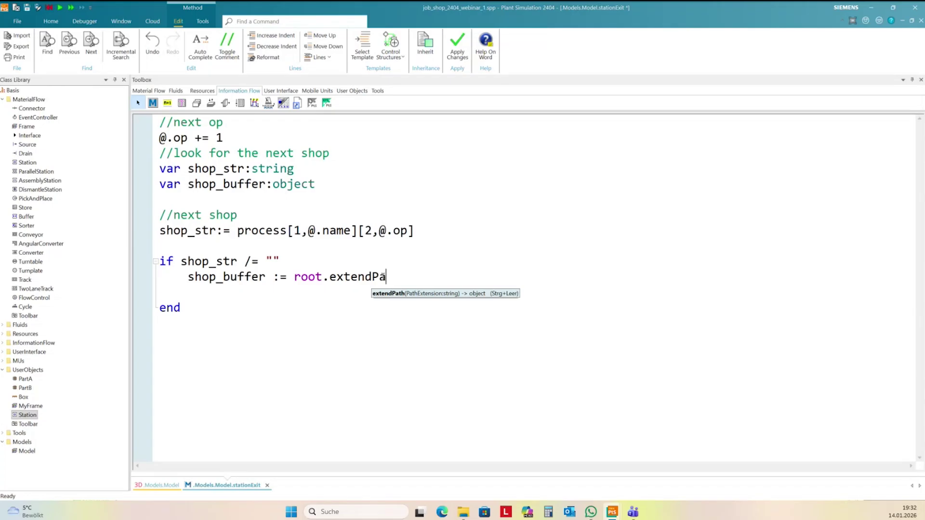
pyautogui.write('th(')
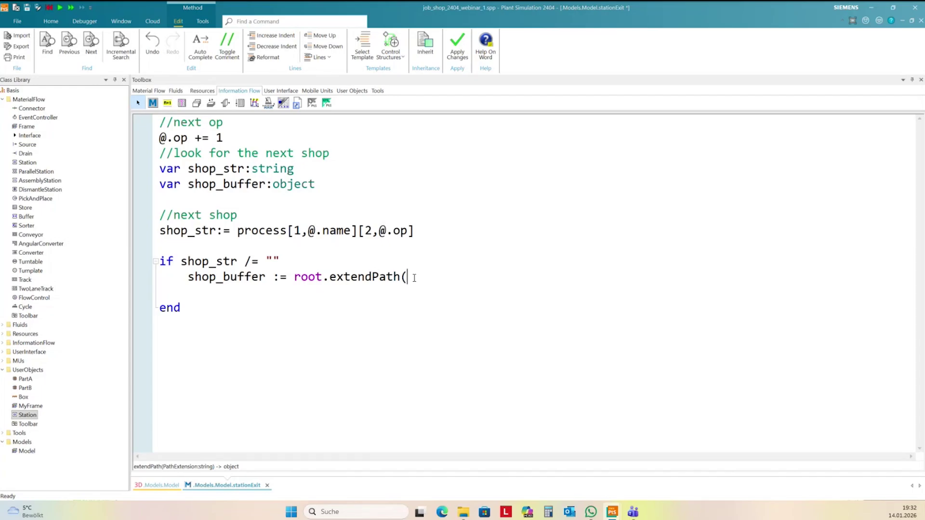
pyautogui.write('"Buffer_"+shop_str')
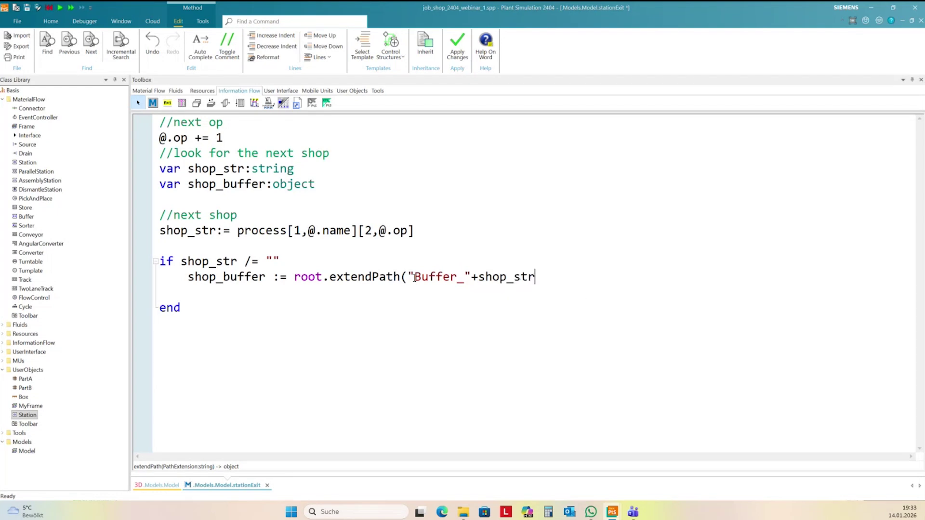
pyautogui.write(')')
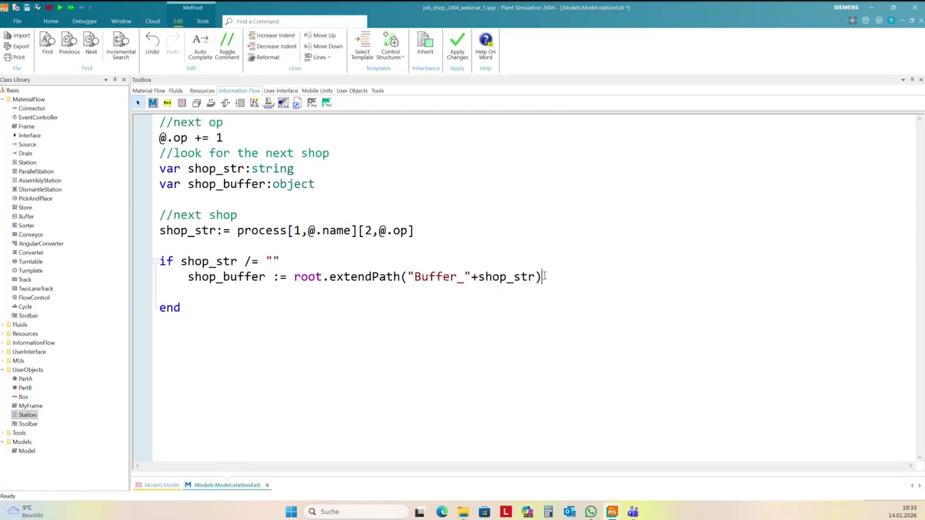
# Add an else branch with the comment //all done --> drain and the assignment shop_buffer:=Drain, without a blank line before end
pyautogui.press('Return')
pyautogui.press('BackSpace')
pyautogui.write('else')
pyautogui.press('Return')
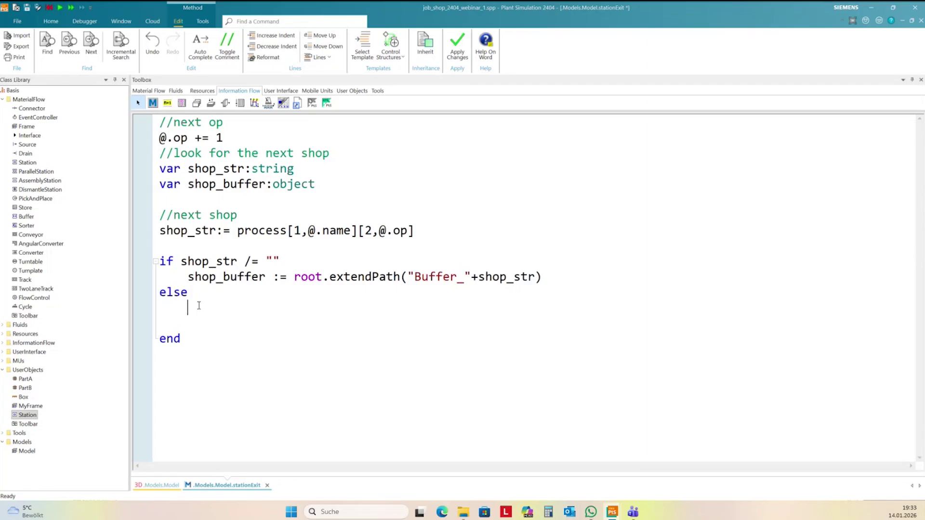
pyautogui.write('//all done --> drain')
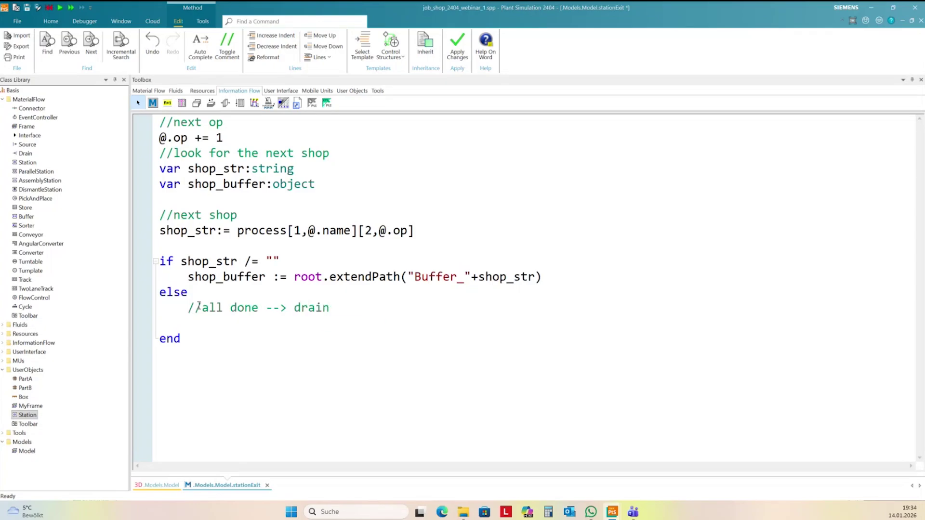
pyautogui.press('Return')
pyautogui.write('shop')
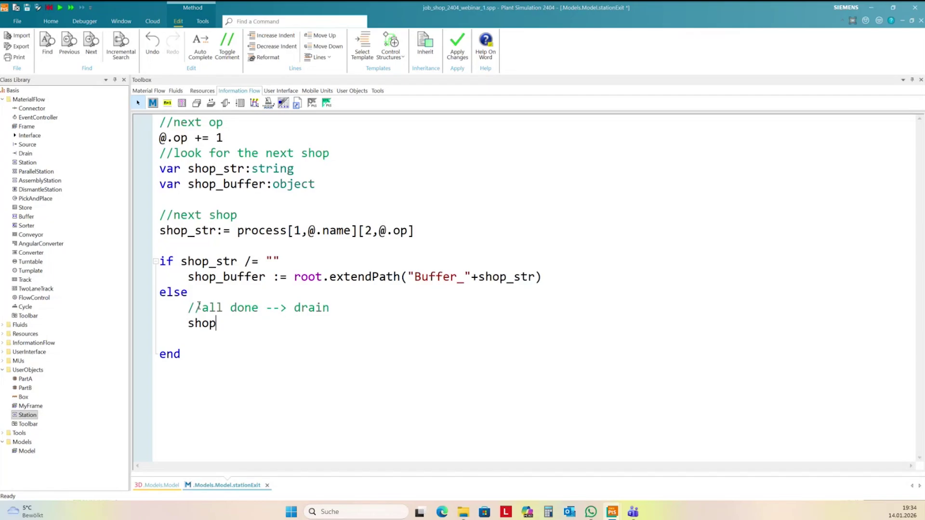
pyautogui.write('_bu')
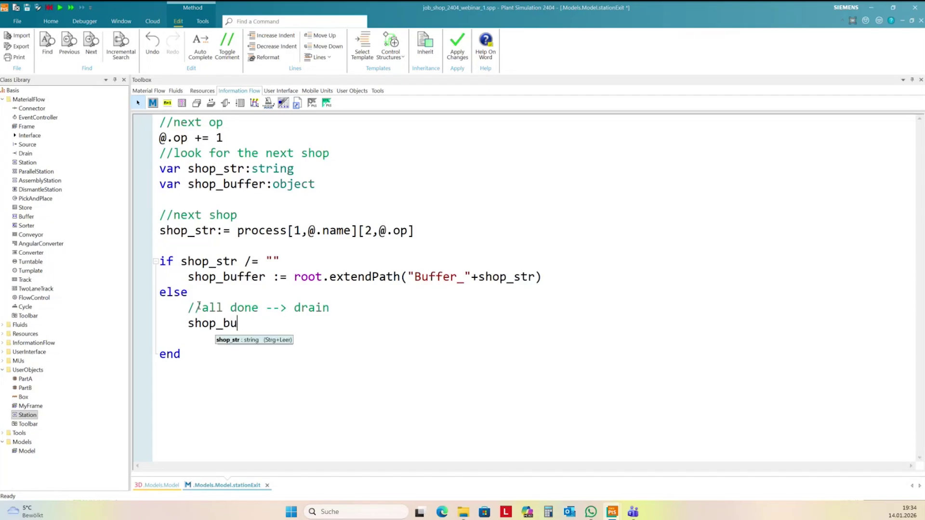
pyautogui.write('ffer:')
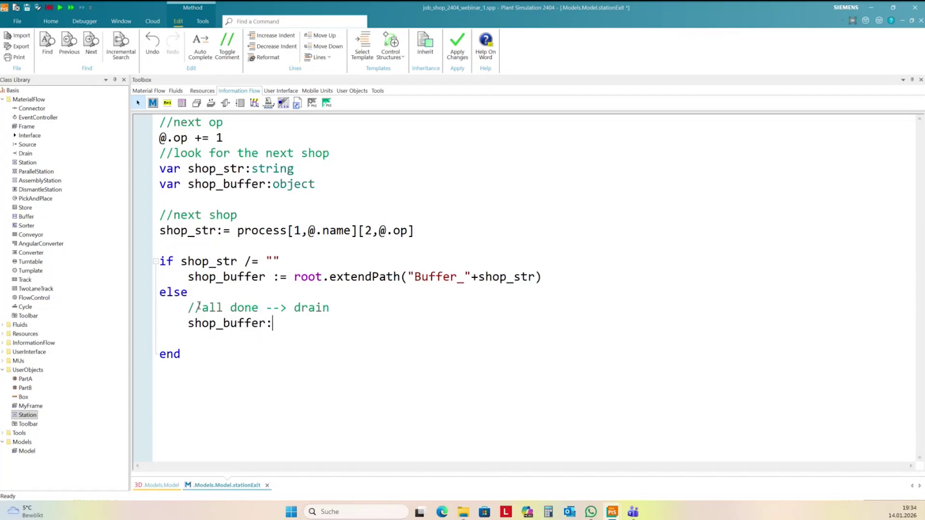
pyautogui.write('=Drain')
pyautogui.press('Delete')
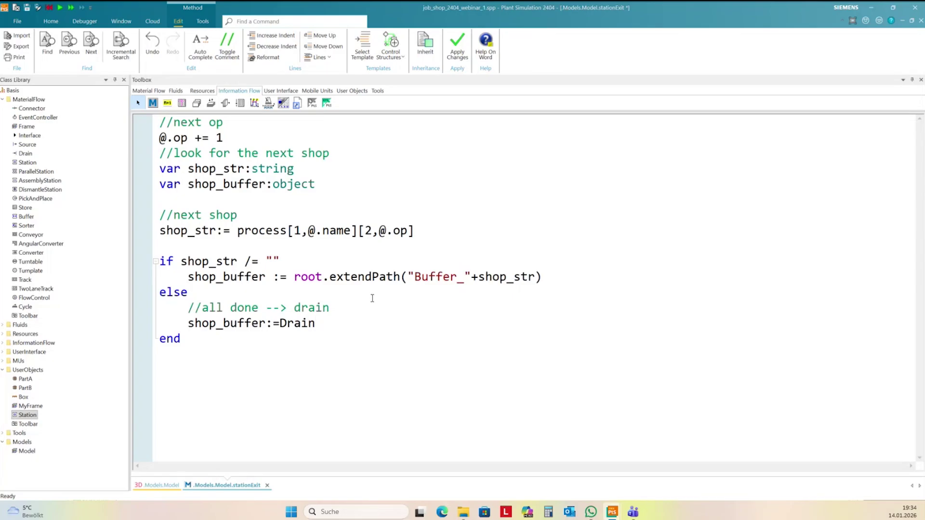
# Below the if block, add the statement waituntil shop_buffer.full = false
pyautogui.click(193, 345)
pyautogui.write('waitunti')
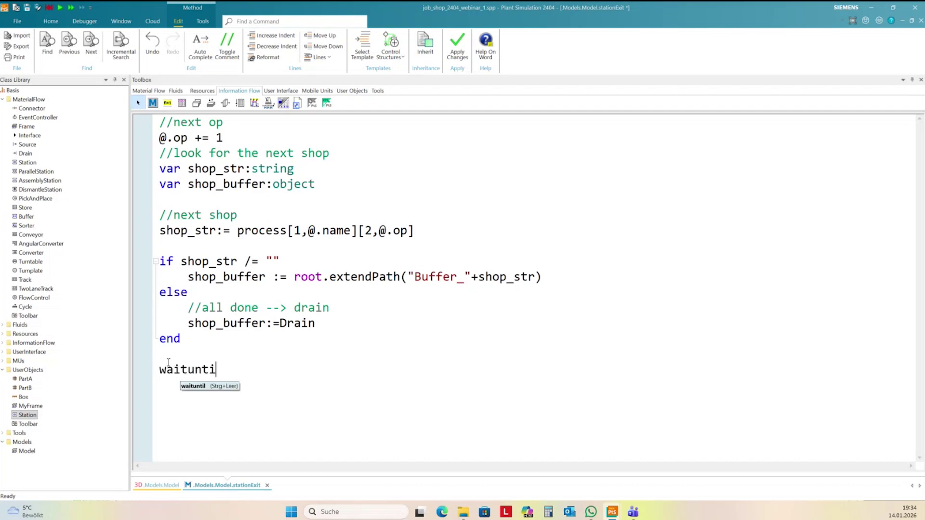
pyautogui.write('lk')
pyautogui.press('BackSpace')
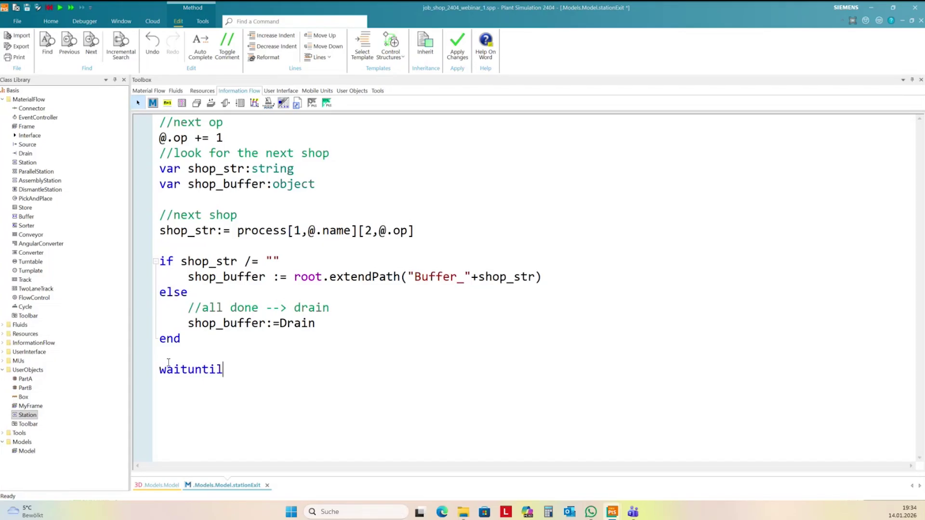
pyautogui.write('shop_buffer')
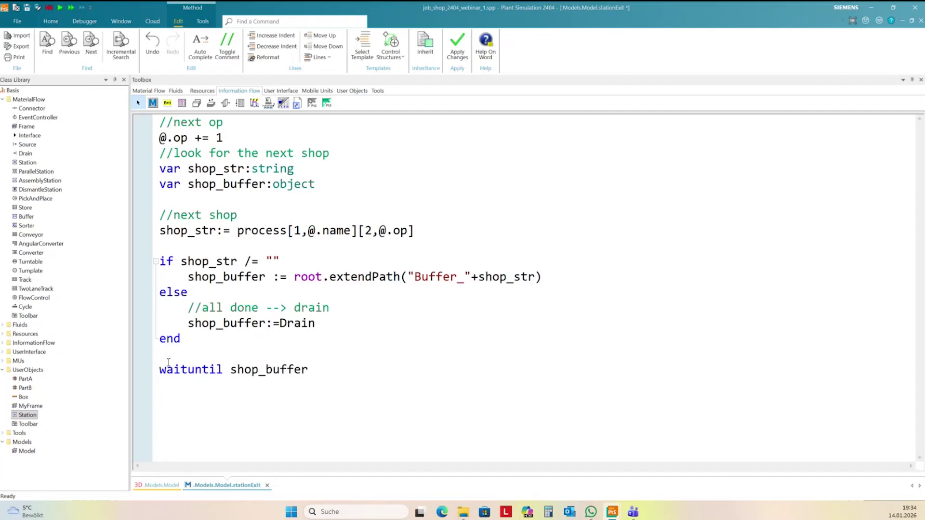
pyautogui.write('.f')
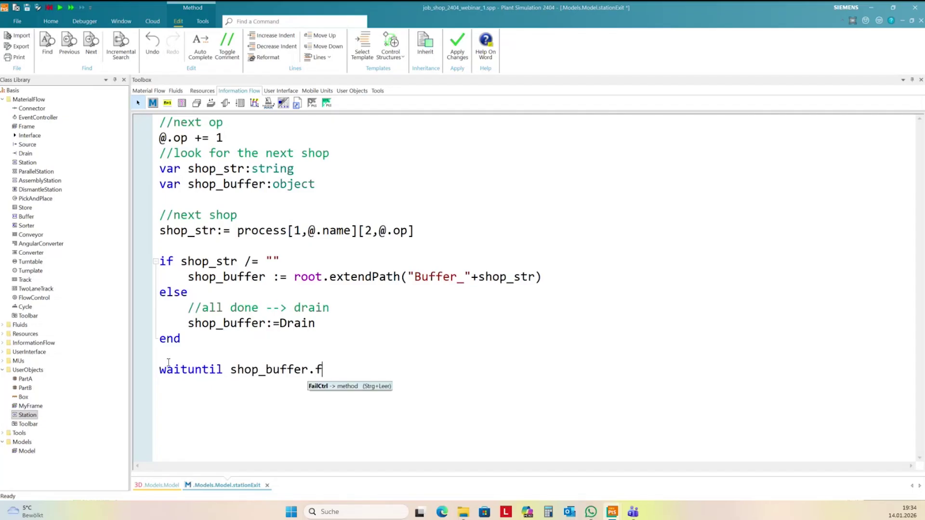
pyautogui.write('ull = false')
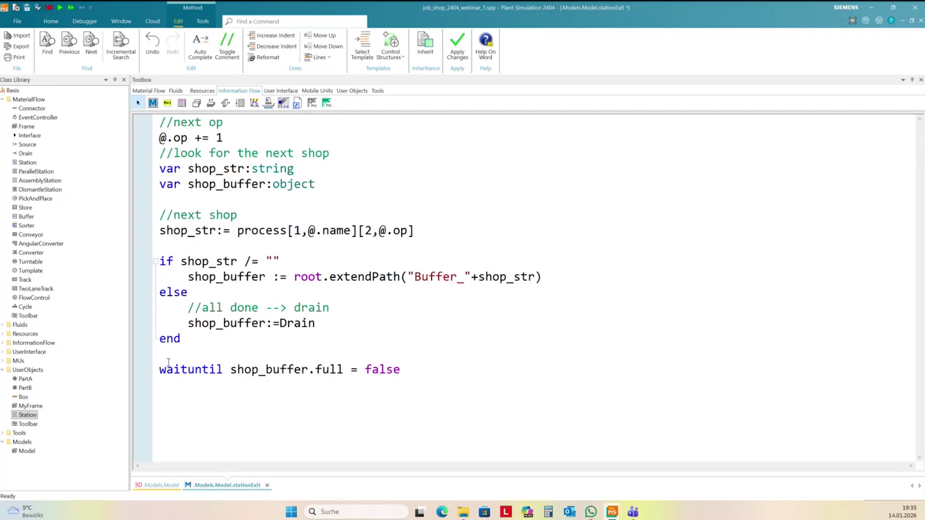
# Add the statement @.move(shop_buffer) at the end of stationExit, apply the changes and close the Method
pyautogui.press('Return')
pyautogui.press('Return')
pyautogui.write('@.move(shop_buffer')
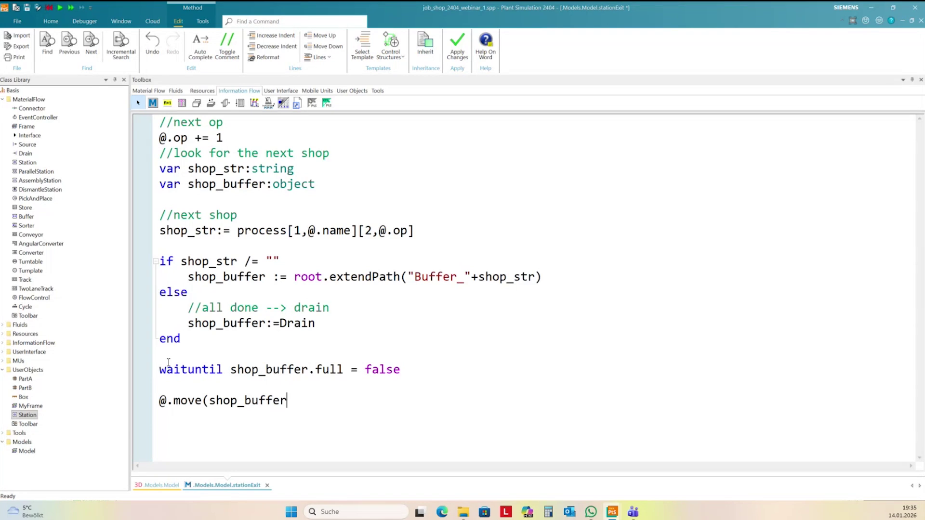
pyautogui.write(')')
pyautogui.press('F7')
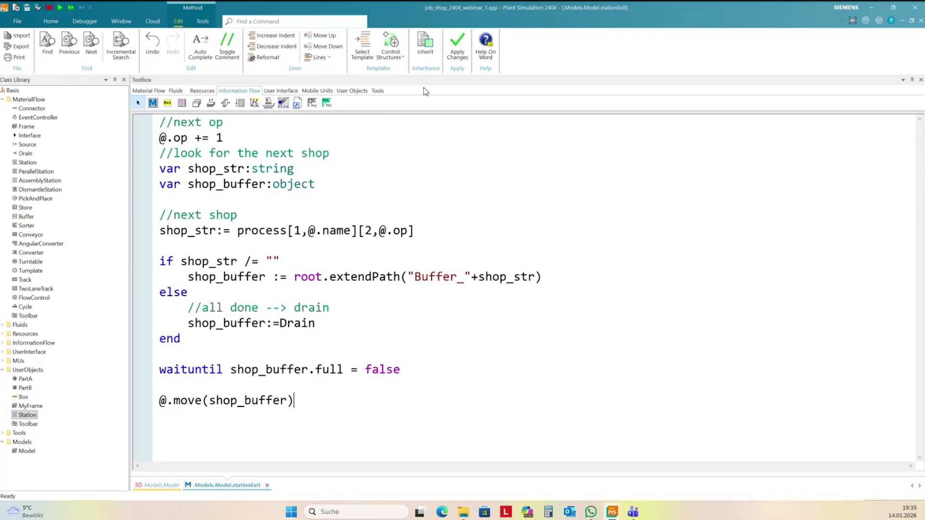
pyautogui.click(535, 314)
pyautogui.click(921, 20)
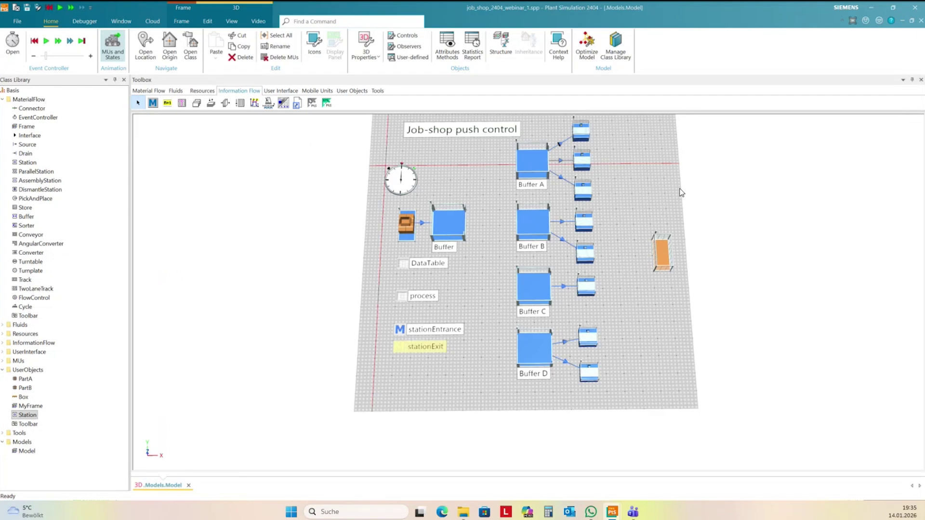
# Reset and run the simulation at a slightly higher speed to check the part flow out of the first Buffer, and reset it again
pyautogui.click(34, 41)
pyautogui.click(47, 42)
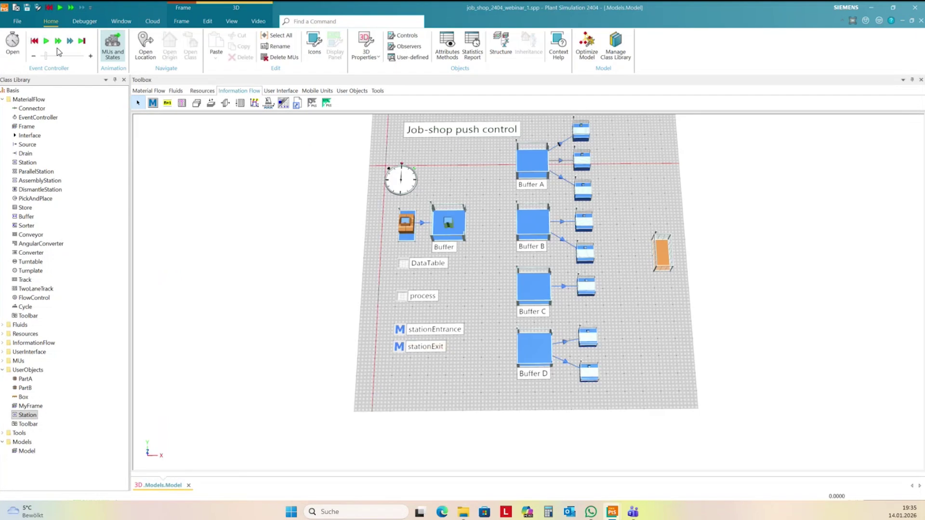
pyautogui.moveTo(46, 57); pyautogui.dragTo(51, 56)
pyautogui.moveTo(438, 266); pyautogui.dragTo(484, 244)
pyautogui.click(468, 246)
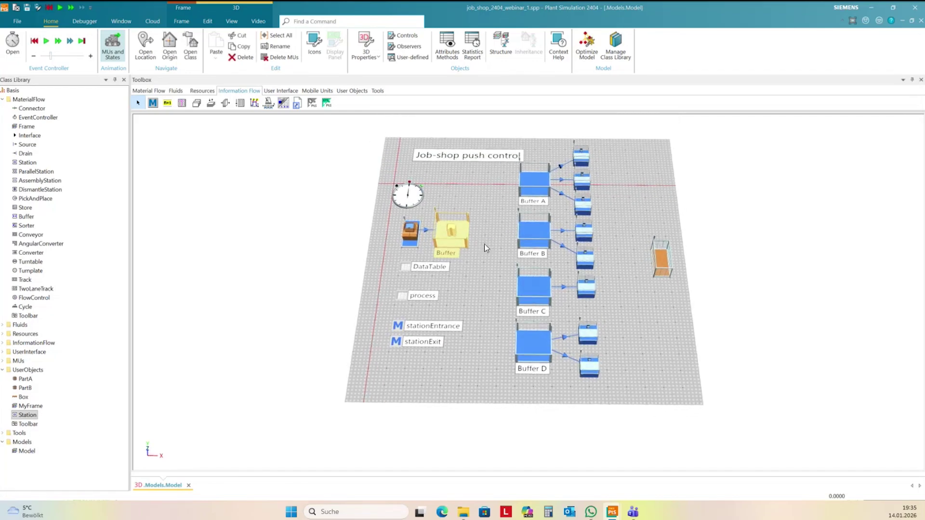
pyautogui.click(484, 243)
pyautogui.scroll(8, 445, 241)
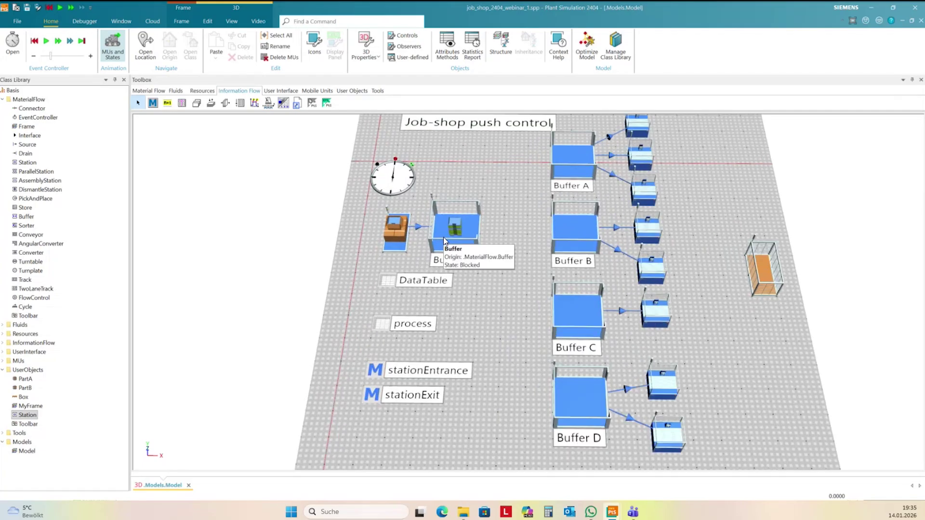
pyautogui.scroll(-10, 443, 239)
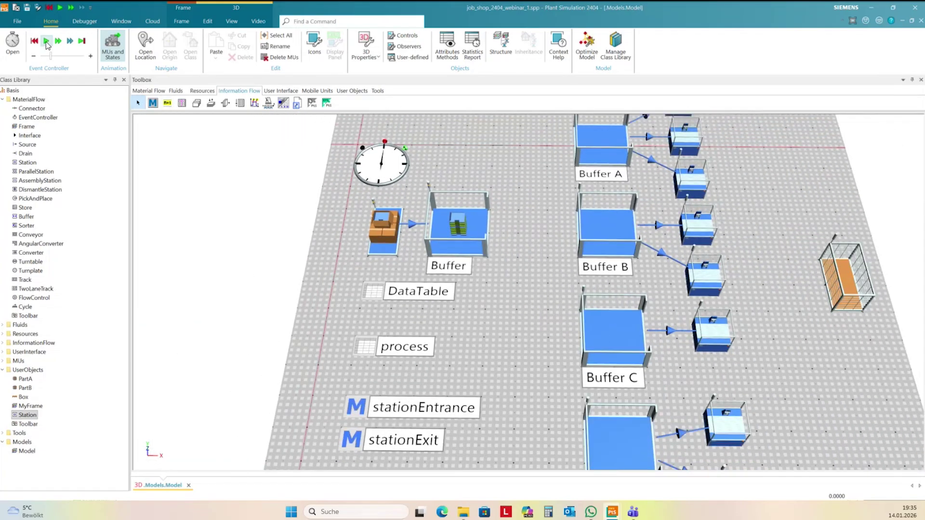
pyautogui.click(34, 41)
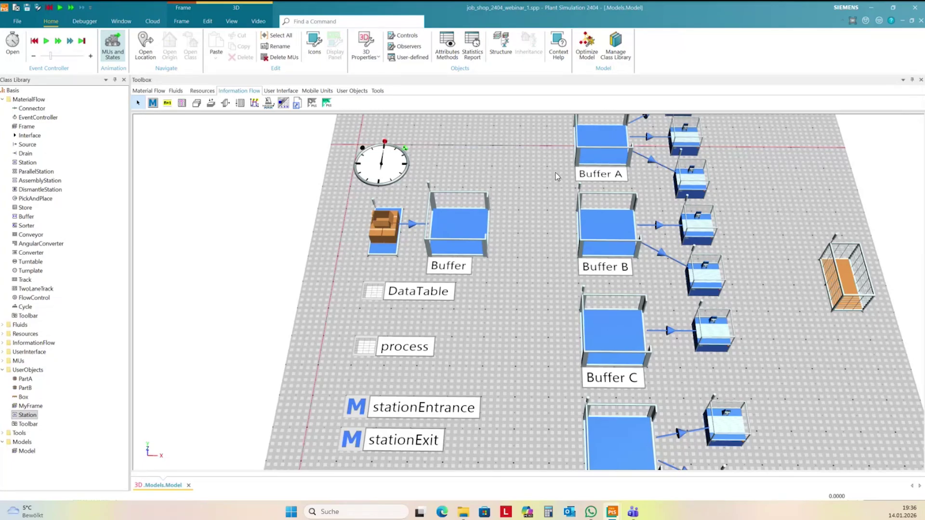
# Assign stationExit as the exit control of the Buffer next to the Source and check the assignment in the Buffer's control settings
pyautogui.click(351, 443)
pyautogui.moveTo(352, 445); pyautogui.dragTo(448, 230)
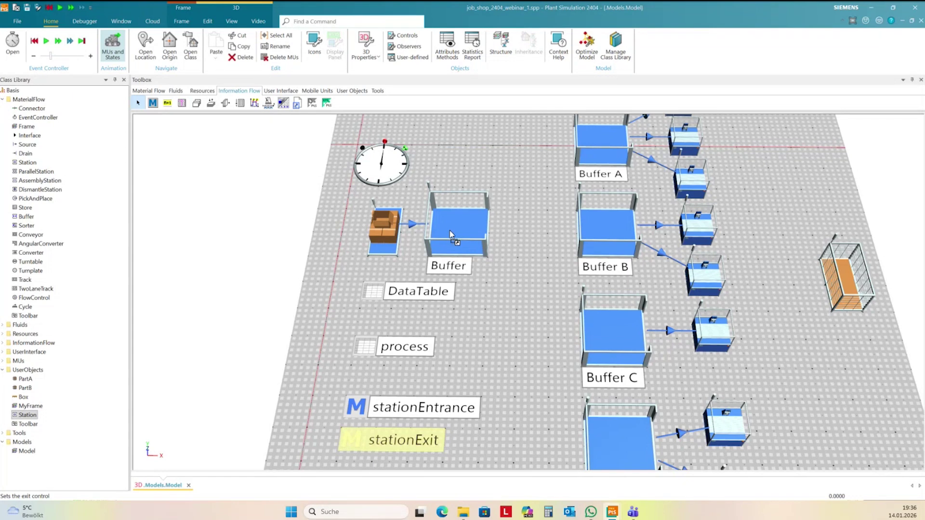
pyautogui.moveTo(452, 230); pyautogui.dragTo(452, 231)
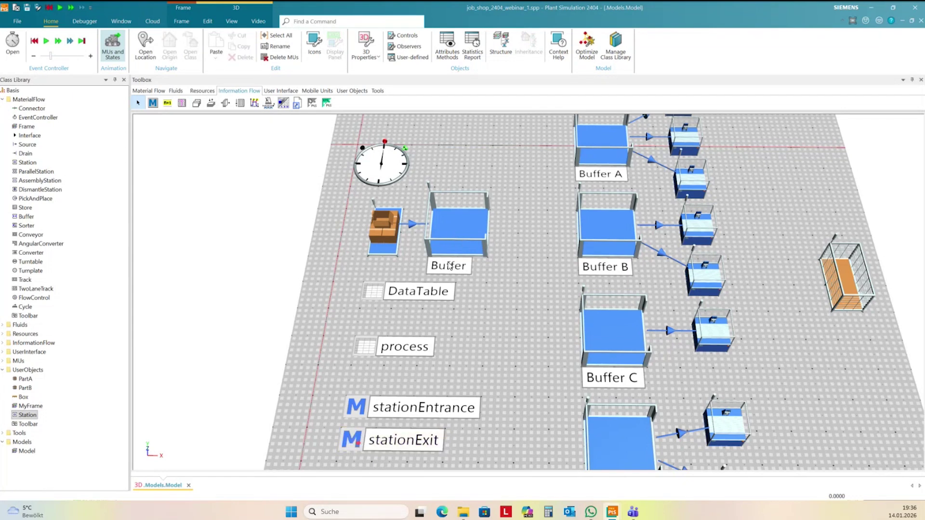
pyautogui.click(461, 237)
pyautogui.doubleClick(461, 237)
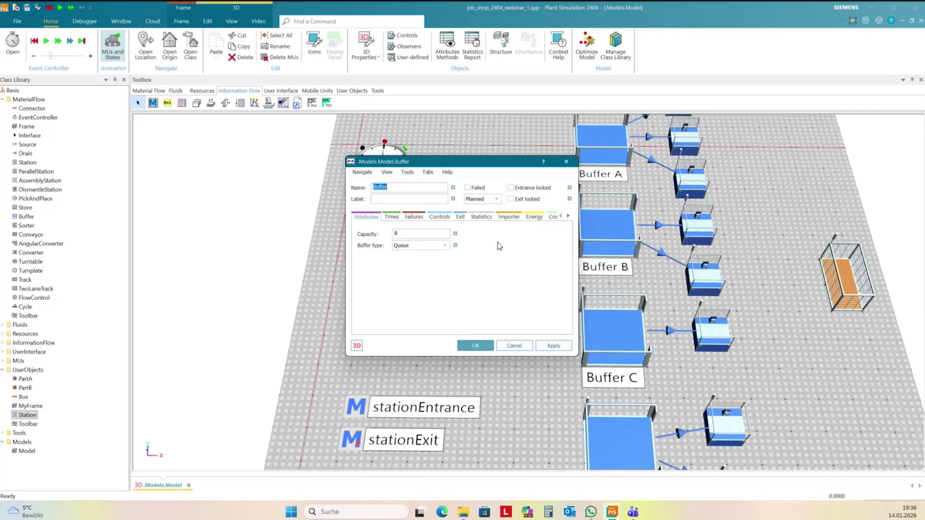
pyautogui.click(439, 217)
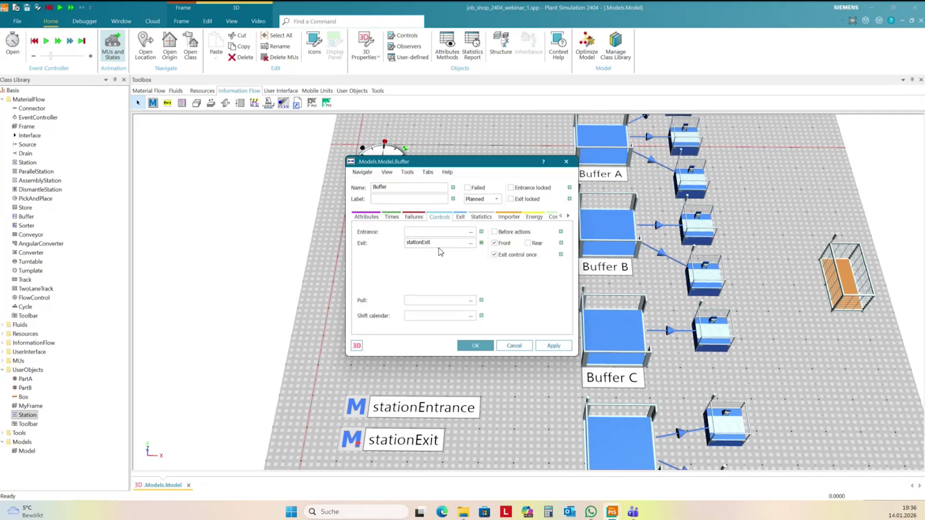
# Confirm the Buffer settings, reset the simulation and run it at a higher speed to check the part flow through the shops
pyautogui.click(488, 347)
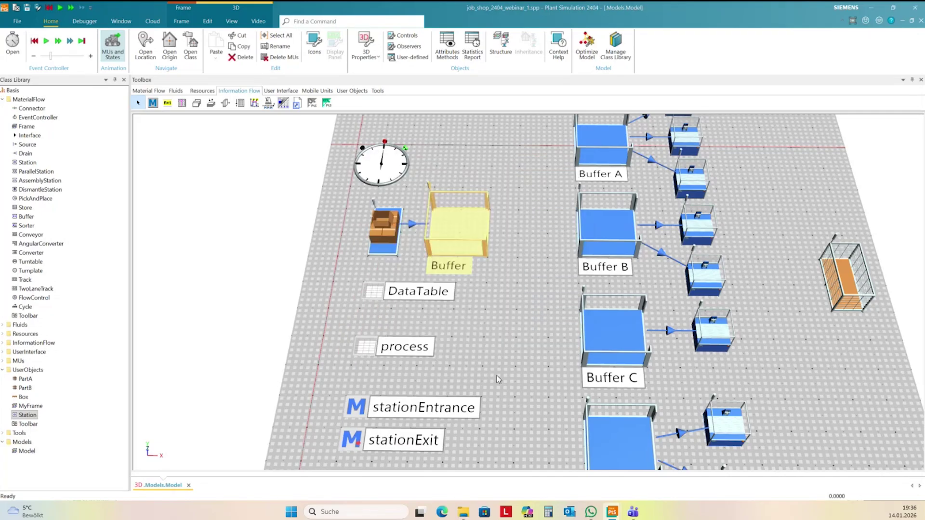
pyautogui.click(35, 41)
pyautogui.click(46, 41)
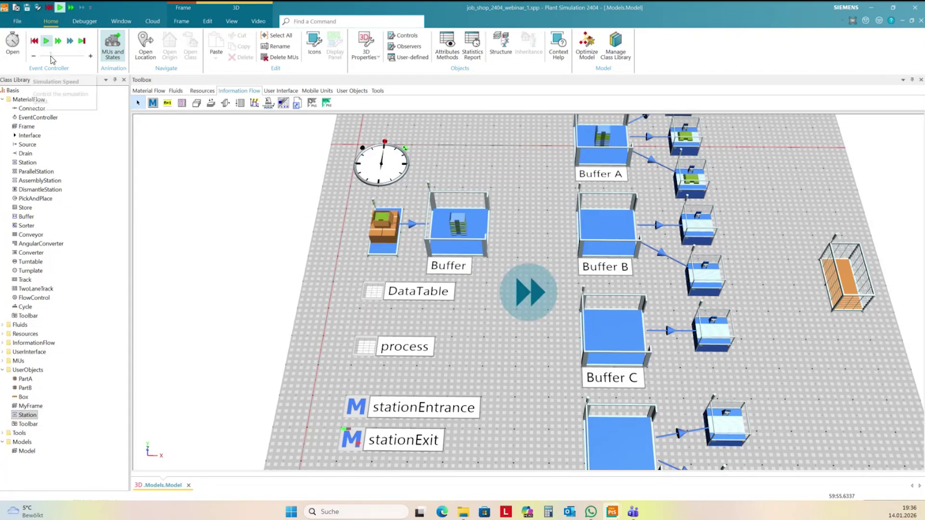
pyautogui.moveTo(52, 60); pyautogui.dragTo(69, 60)
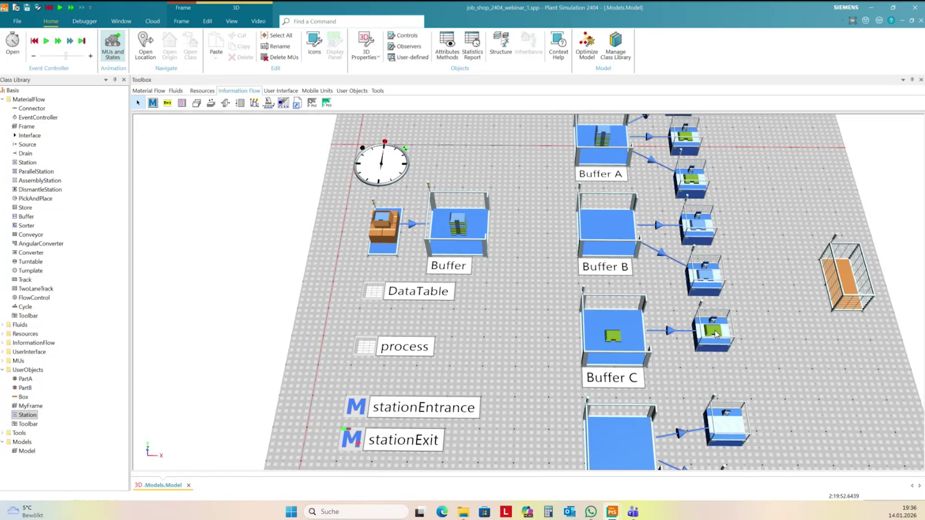
# Check the processing times of the Station behind Buffer C and a Station behind Buffer B
pyautogui.doubleClick(726, 350)
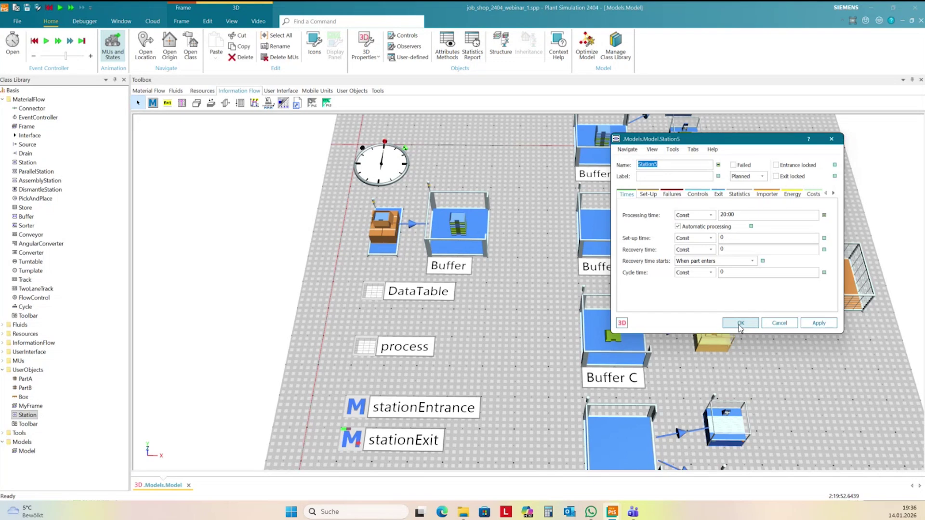
pyautogui.click(740, 323)
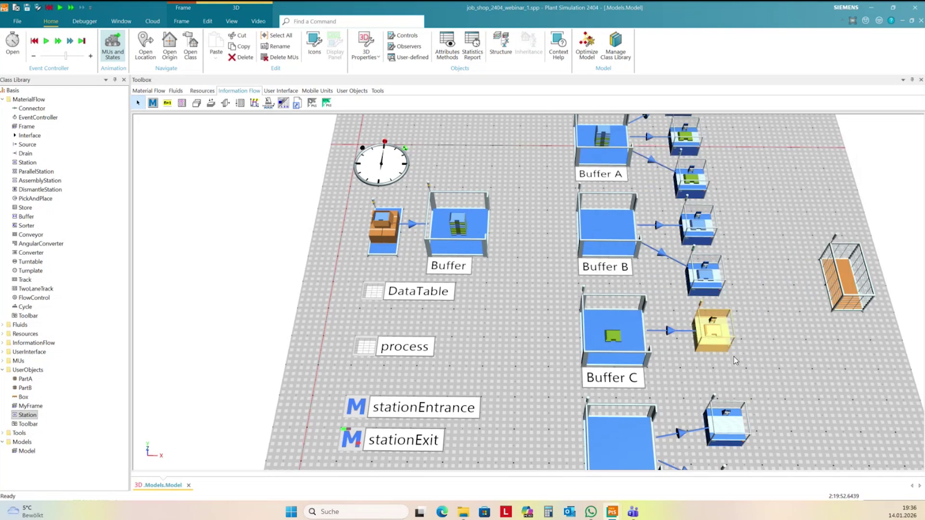
pyautogui.doubleClick(705, 278)
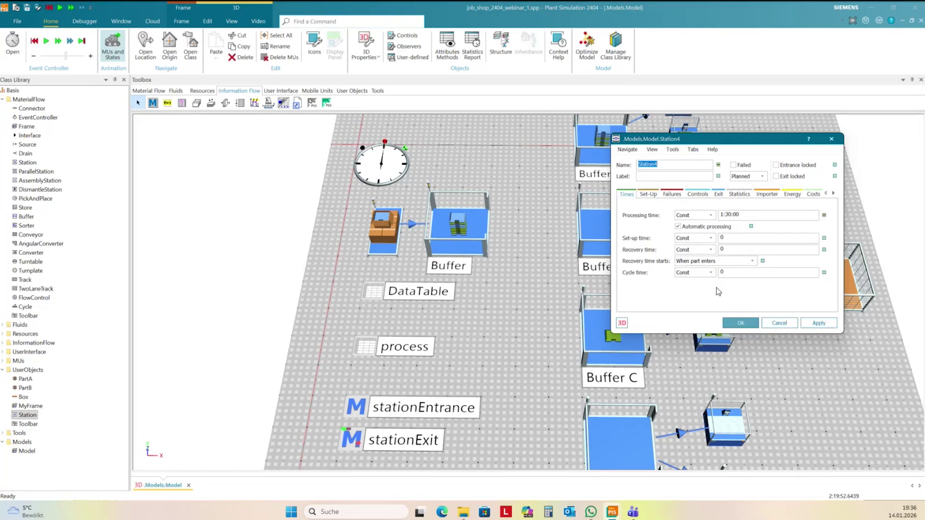
pyautogui.click(741, 323)
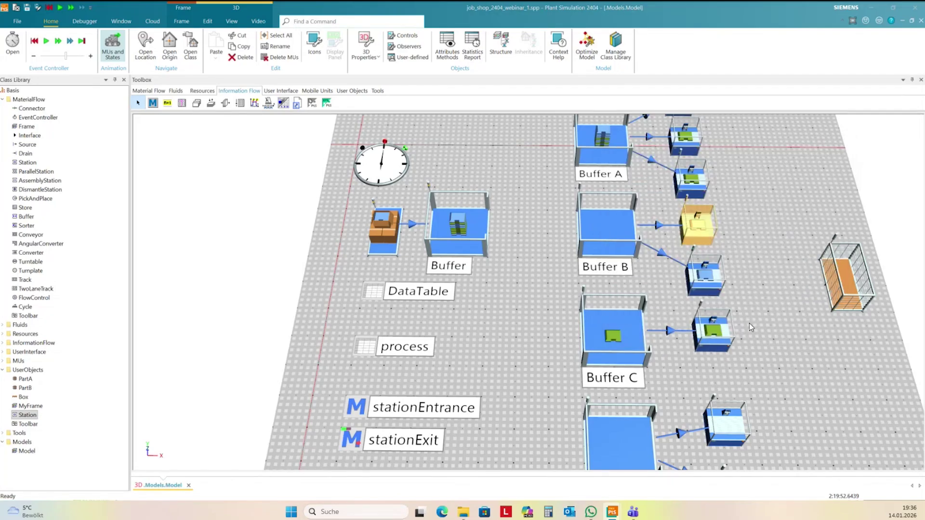
# Check the user-defined attribute op of the PartB on the Station behind Buffer C
pyautogui.doubleClick(716, 332)
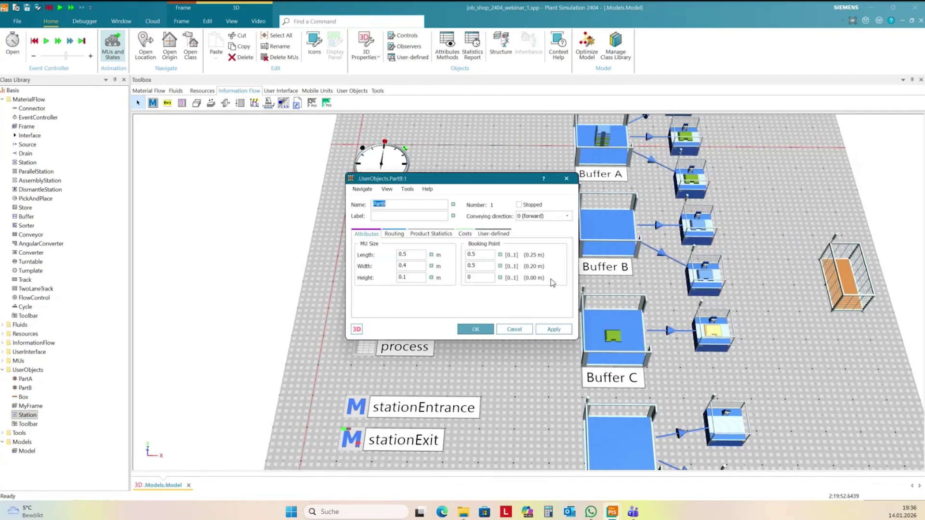
pyautogui.click(482, 238)
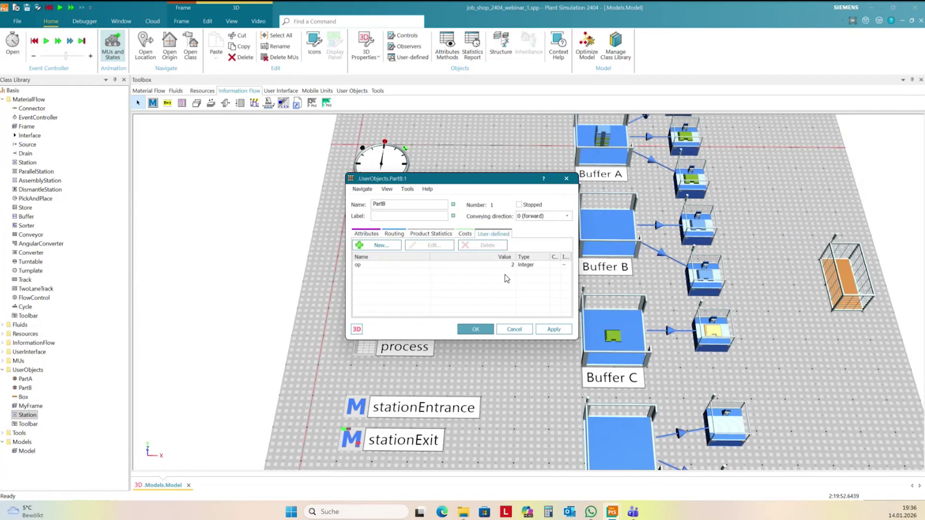
pyautogui.click(483, 330)
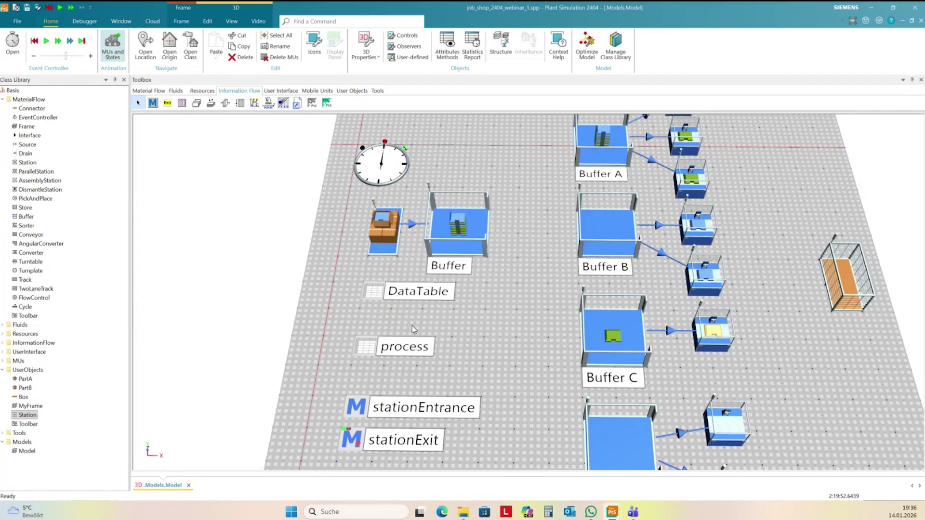
# Check PartA's drilling step in its bill of process inside the process table and return to the model
pyautogui.doubleClick(366, 345)
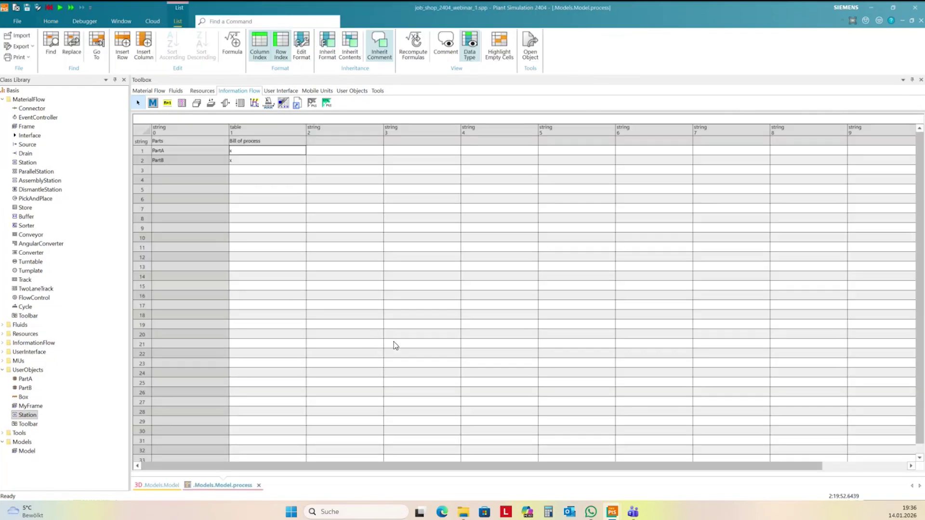
pyautogui.click(921, 21)
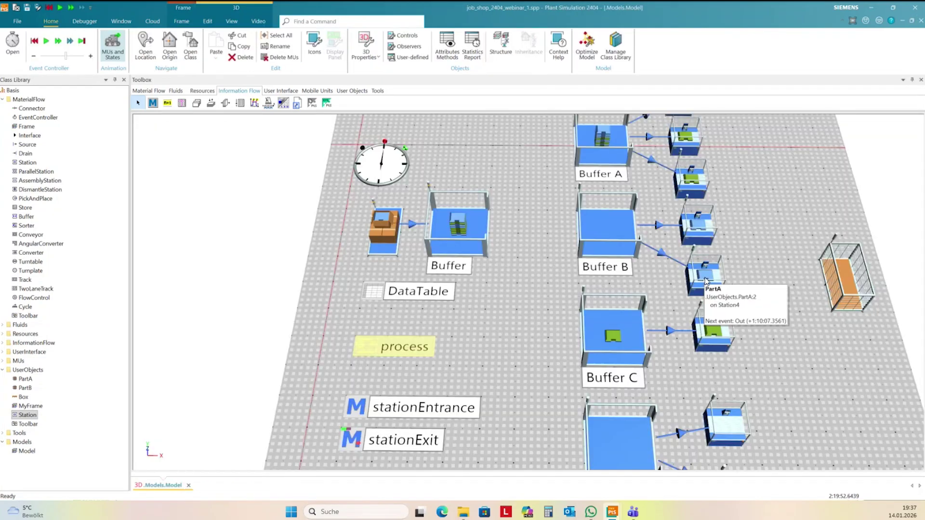
pyautogui.doubleClick(364, 345)
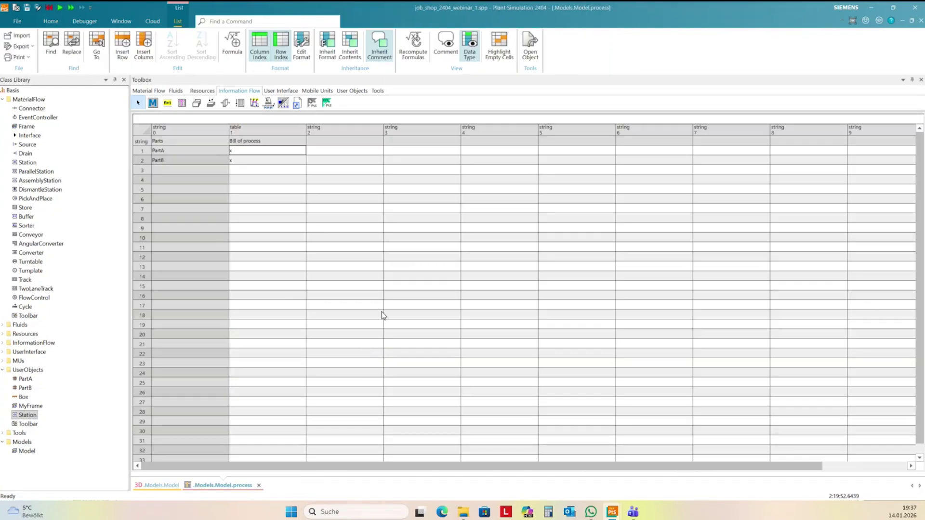
pyautogui.doubleClick(244, 149)
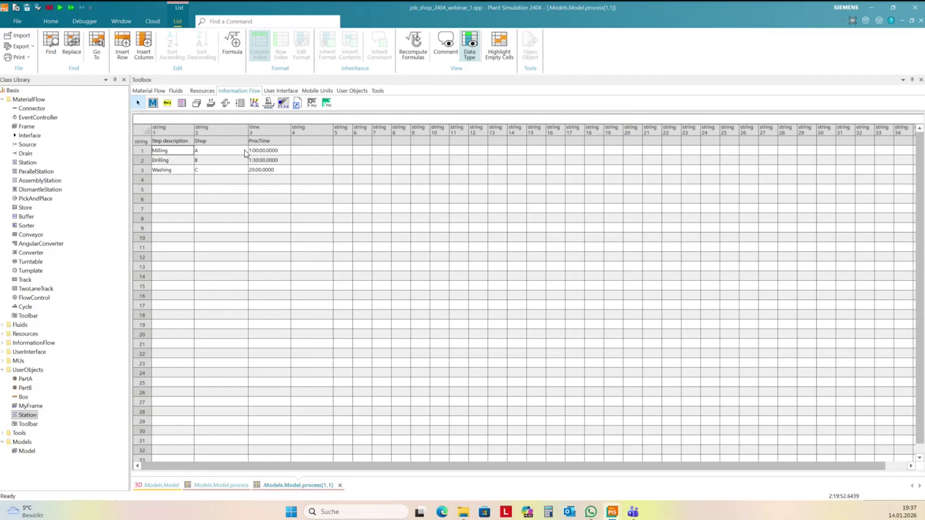
pyautogui.click(170, 163)
pyautogui.click(221, 161)
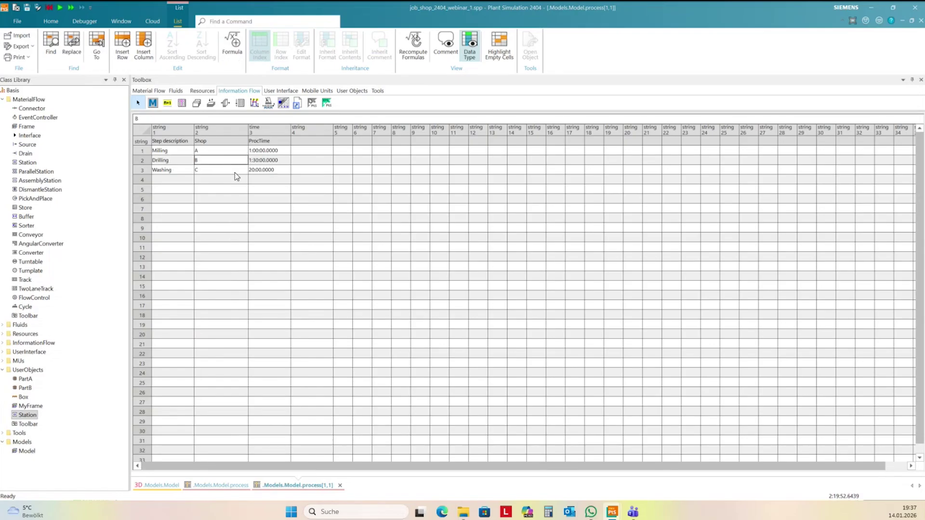
pyautogui.click(921, 21)
pyautogui.click(921, 24)
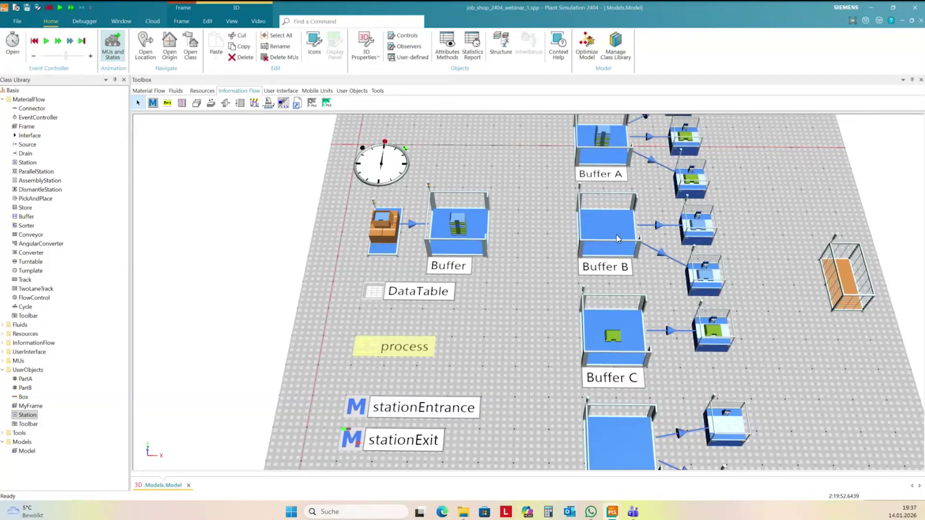
# Reset the simulation and insert a Chart object in the free area beside the first Station of shop A
pyautogui.scroll(-10, 730, 267)
pyautogui.moveTo(797, 314); pyautogui.dragTo(699, 332)
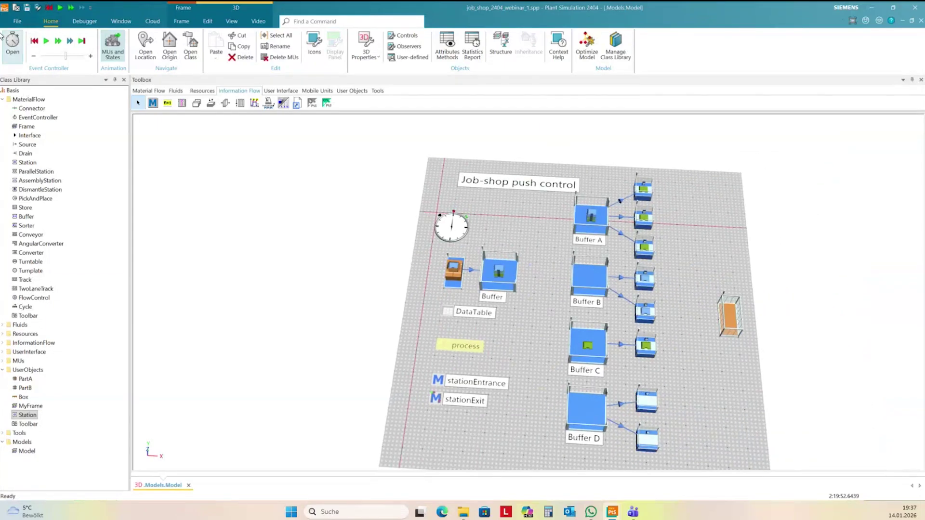
pyautogui.click(34, 41)
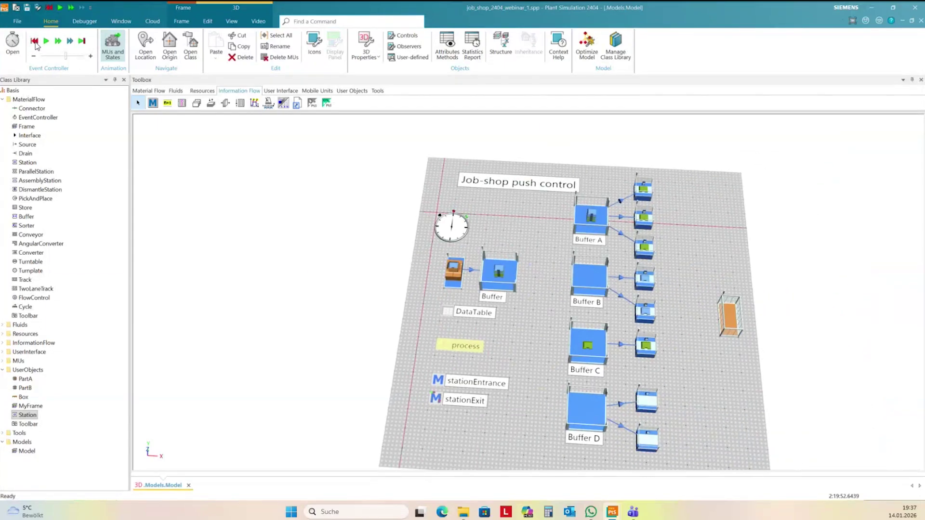
pyautogui.click(281, 92)
pyautogui.click(181, 102)
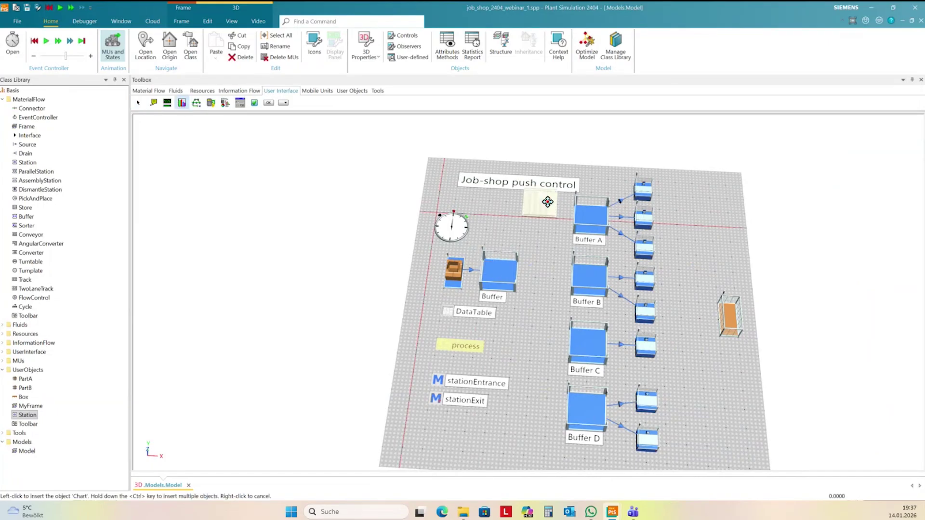
pyautogui.click(705, 207)
pyautogui.click(704, 235)
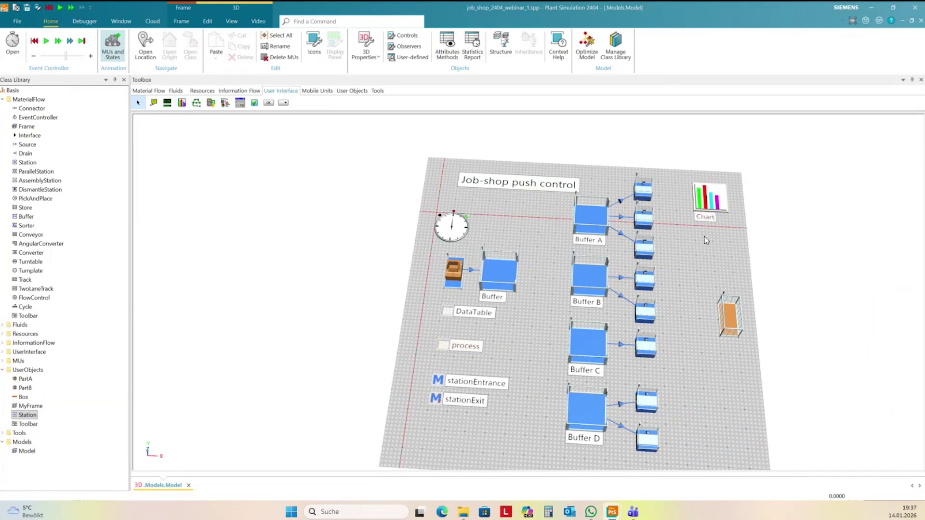
# Select all eight Stations of shops A to D and add them to the Chart with the Resource Statistics type
pyautogui.click(642, 191)
pyautogui.keyDown('ctrl'); pyautogui.click(649, 221); pyautogui.keyUp('ctrl')
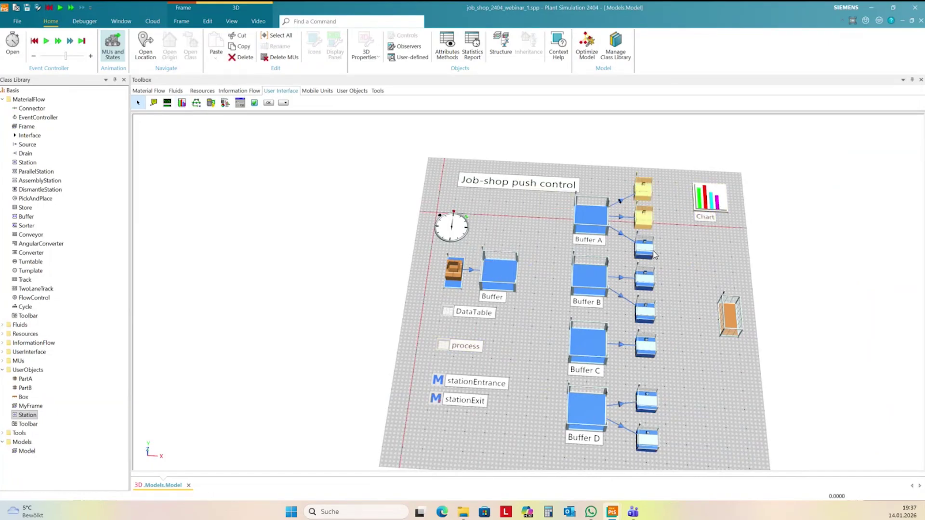
pyautogui.keyDown('ctrl'); pyautogui.click(649, 248); pyautogui.keyUp('ctrl')
pyautogui.keyDown('ctrl'); pyautogui.click(647, 283); pyautogui.keyUp('ctrl')
pyautogui.keyDown('ctrl'); pyautogui.click(651, 317); pyautogui.keyUp('ctrl')
pyautogui.keyDown('ctrl'); pyautogui.click(646, 347); pyautogui.keyUp('ctrl')
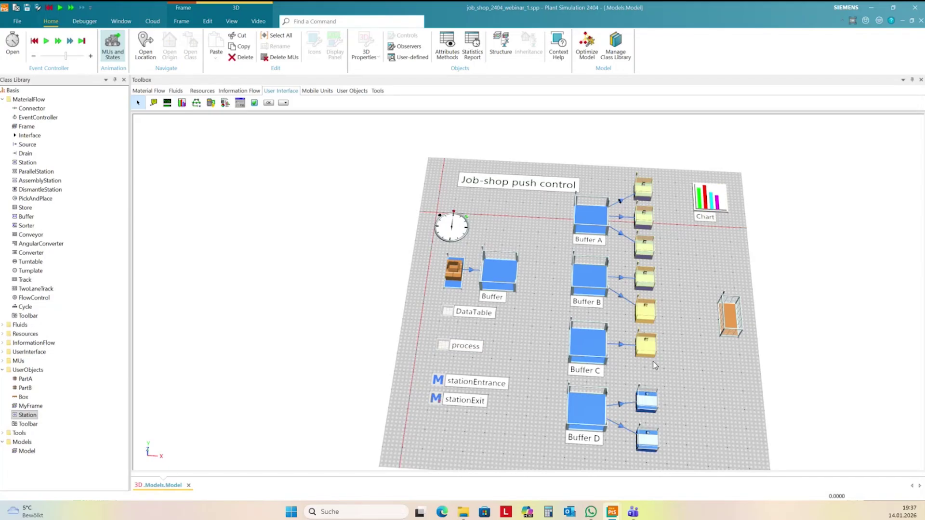
pyautogui.keyDown('ctrl'); pyautogui.click(647, 400); pyautogui.keyUp('ctrl')
pyautogui.keyDown('ctrl'); pyautogui.click(648, 440); pyautogui.keyUp('ctrl')
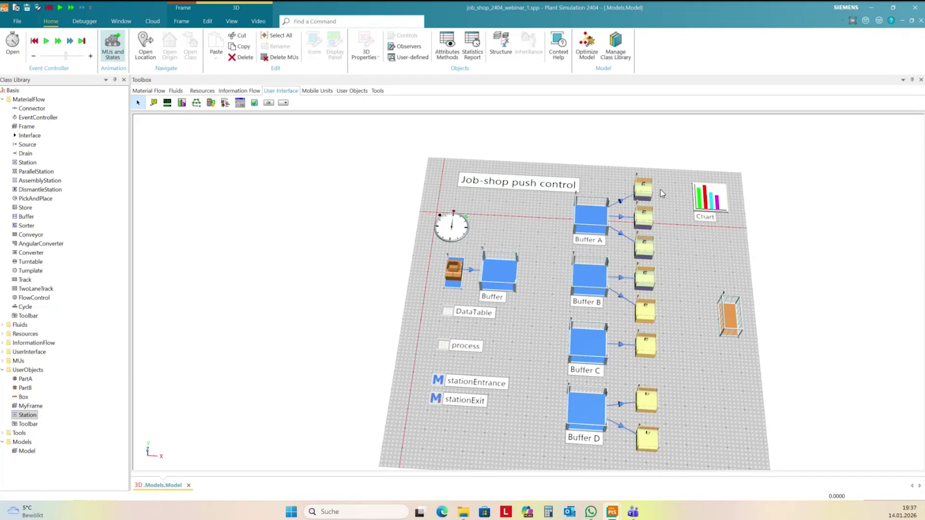
pyautogui.rightClick(643, 192)
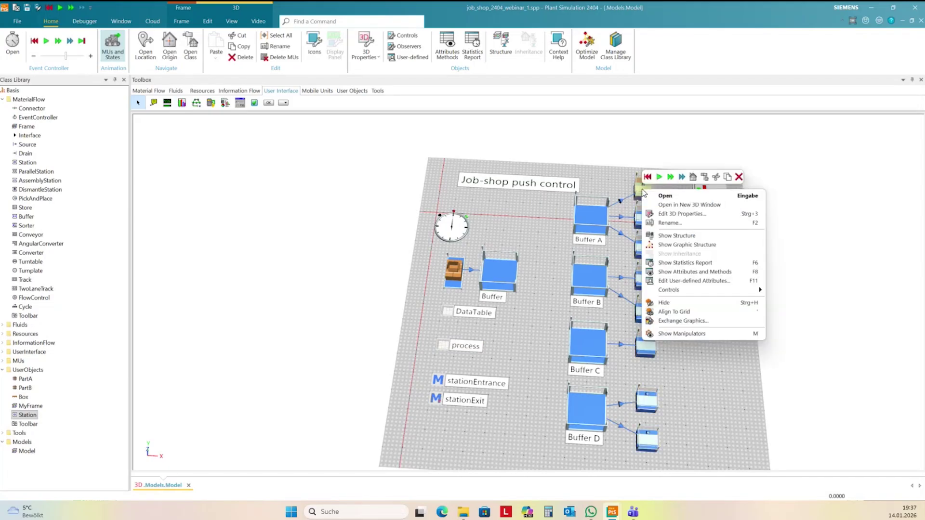
pyautogui.click(753, 169)
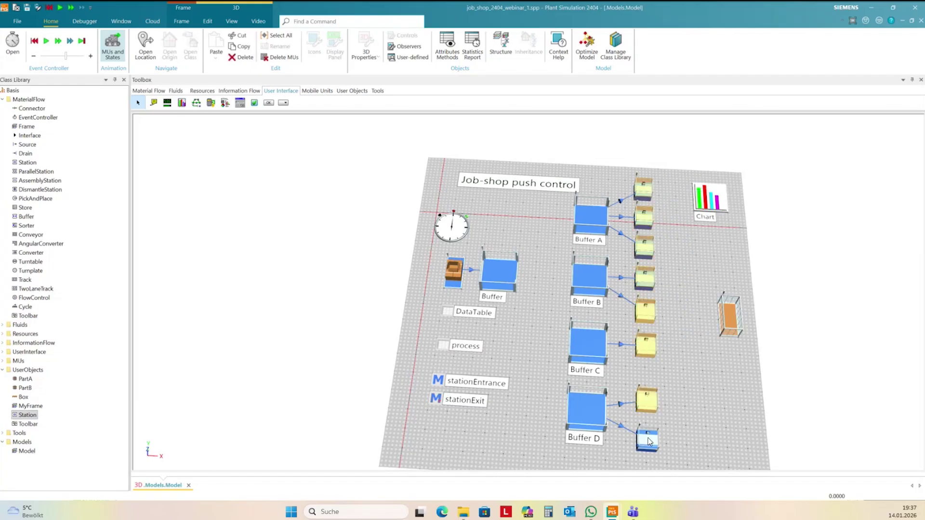
pyautogui.moveTo(642, 193); pyautogui.dragTo(687, 195)
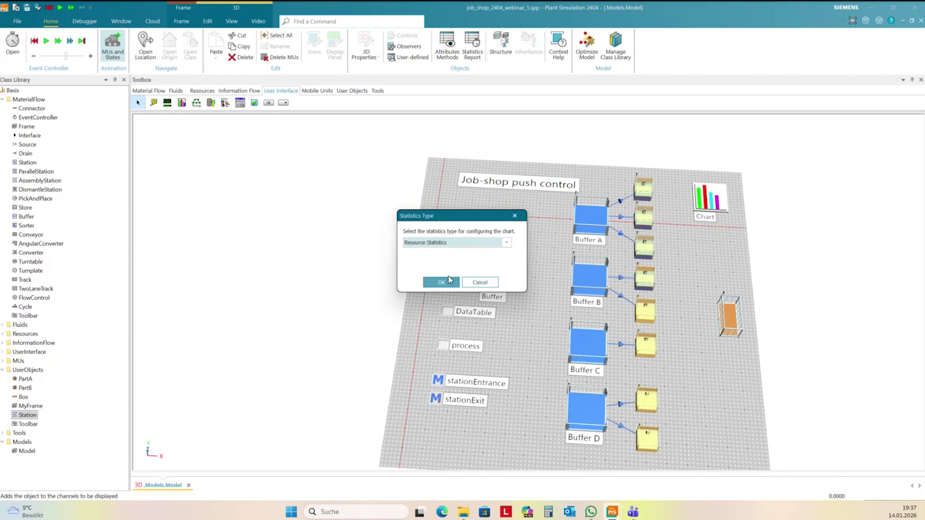
pyautogui.click(440, 282)
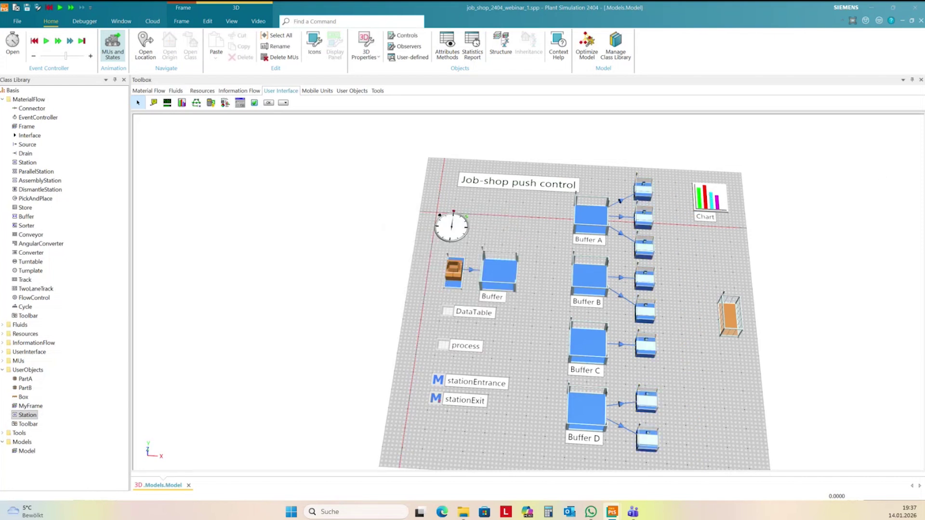
# Place the chart window over the model's free area, then reset and run the simulation at near-maximum speed to collect station statistics
pyautogui.moveTo(924, 0); pyautogui.dragTo(802, 127)
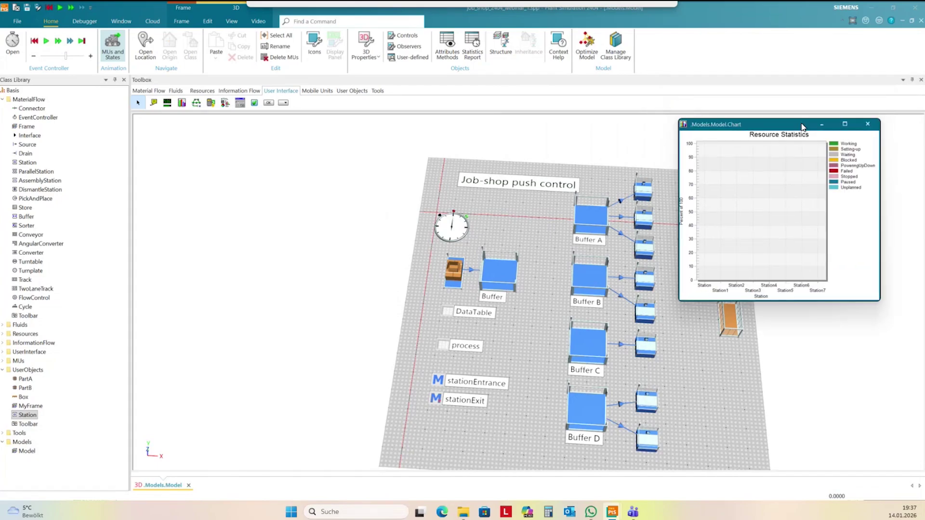
pyautogui.click(34, 41)
pyautogui.click(47, 41)
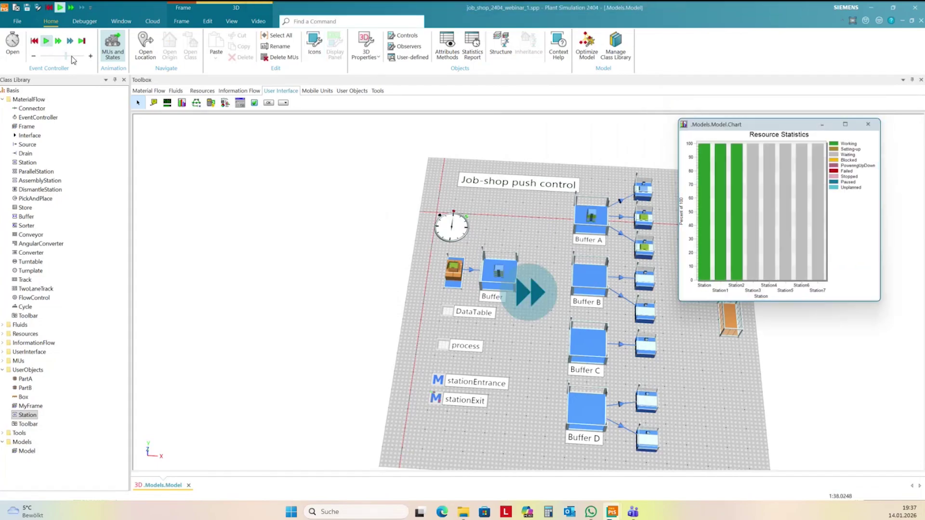
pyautogui.moveTo(72, 58); pyautogui.dragTo(85, 56)
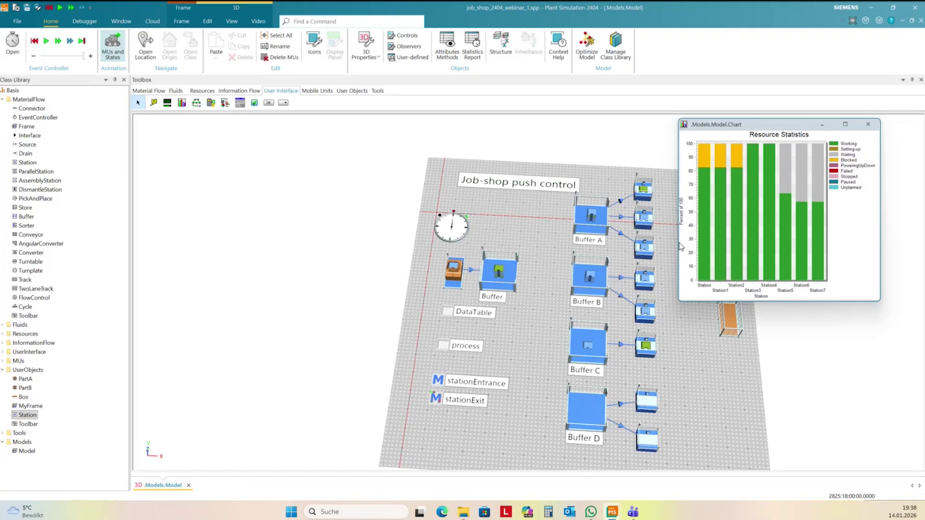
# Widen the chart window and place it beside the model to compare the station statistics with the shops
pyautogui.moveTo(679, 245); pyautogui.dragTo(638, 244)
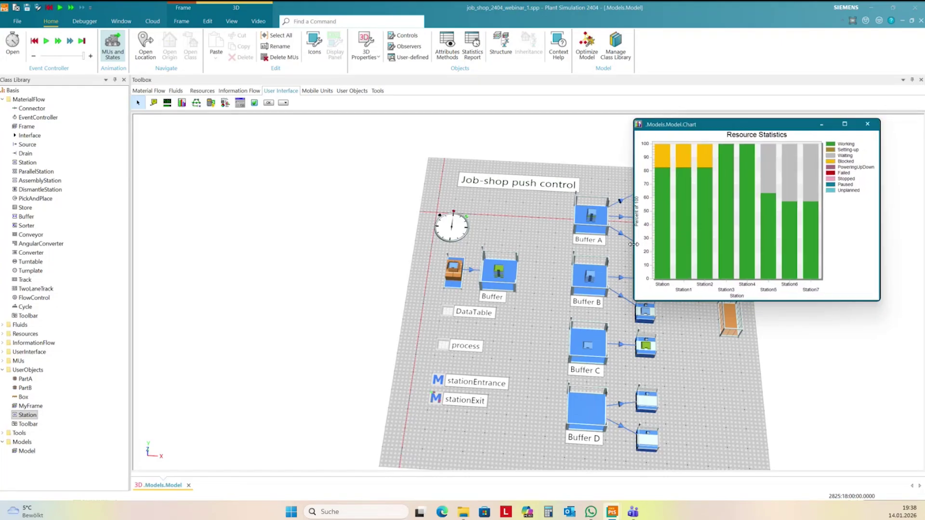
pyautogui.moveTo(783, 128); pyautogui.dragTo(818, 180)
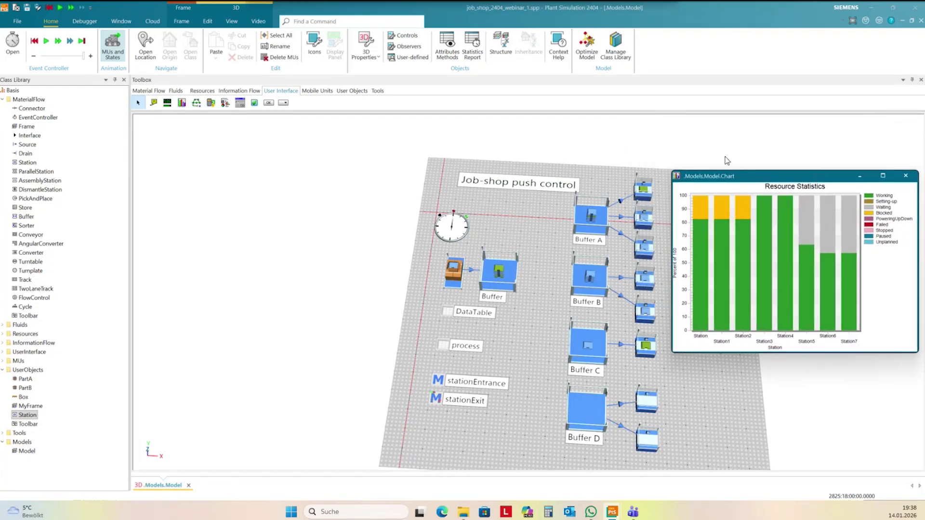
pyautogui.moveTo(601, 178); pyautogui.dragTo(504, 149)
pyautogui.moveTo(562, 198); pyautogui.dragTo(581, 190)
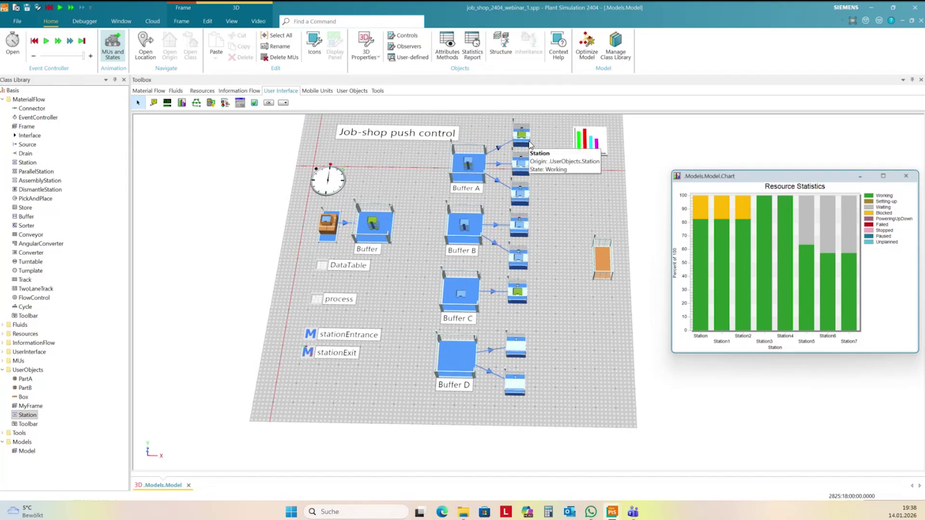
pyautogui.moveTo(528, 197)
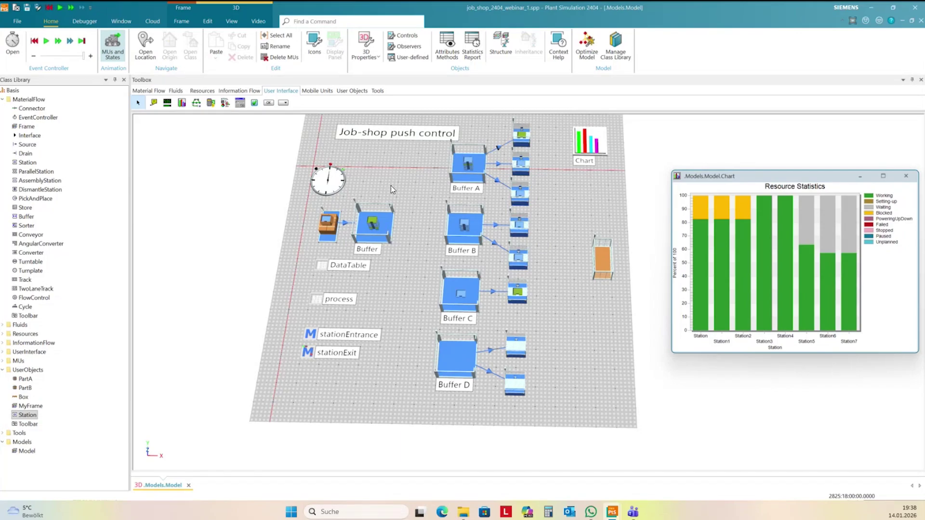
pyautogui.moveTo(390, 191); pyautogui.dragTo(390, 180)
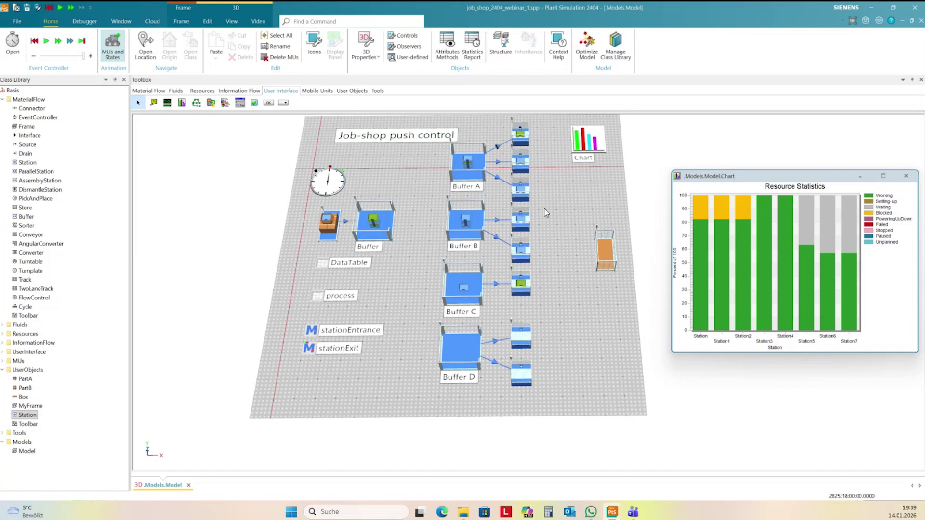
# Shift the model view and move the chart window directly beside the model's edge near the Drain
pyautogui.moveTo(571, 226); pyautogui.dragTo(671, 238)
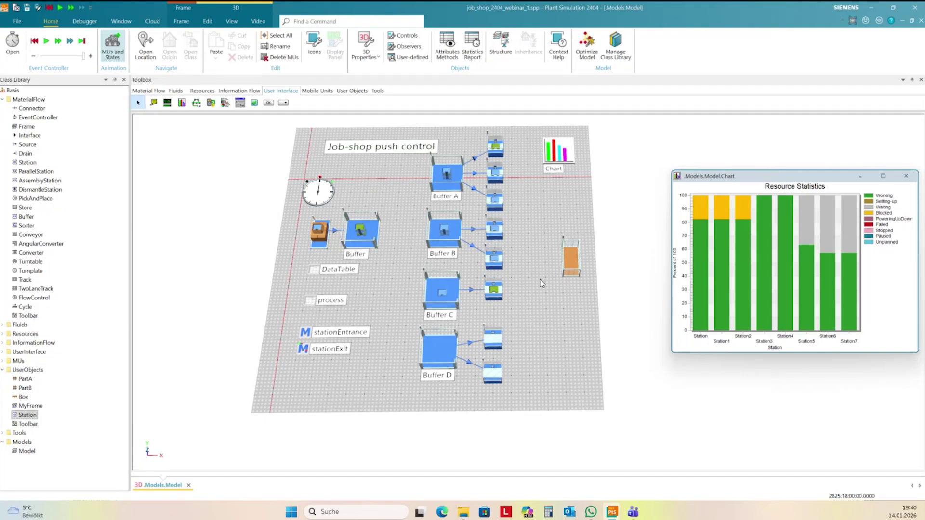
pyautogui.moveTo(822, 177); pyautogui.dragTo(756, 171)
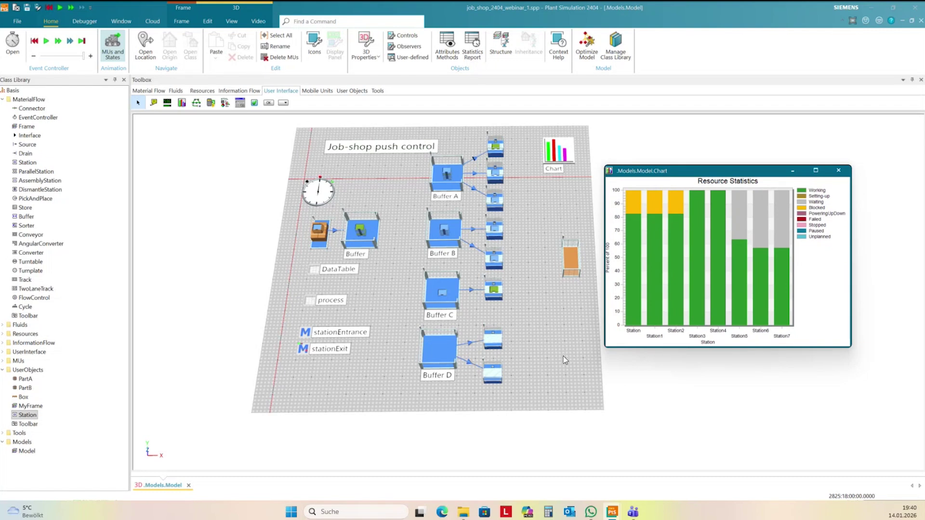
pyautogui.click(562, 368)
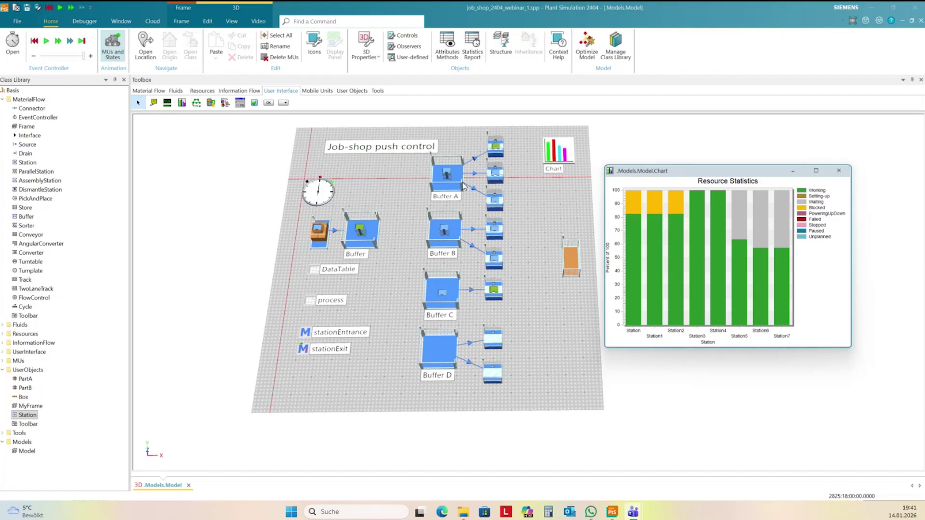
# Examine Buffer A, Buffer B, Buffer C and Buffer D in turn and relate them to their Stations' bars in the chart
pyautogui.moveTo(502, 204)
pyautogui.moveTo(452, 191)
pyautogui.click(458, 184)
pyautogui.click(458, 229)
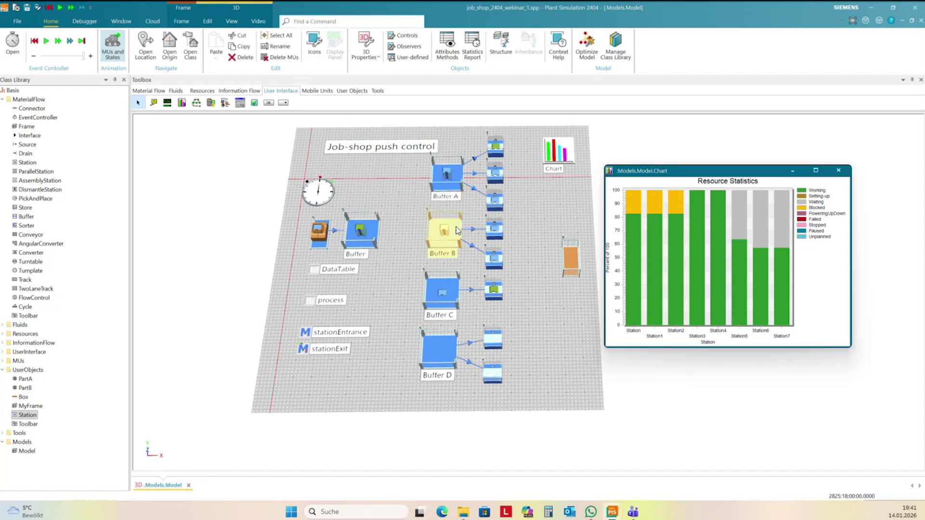
pyautogui.click(453, 300)
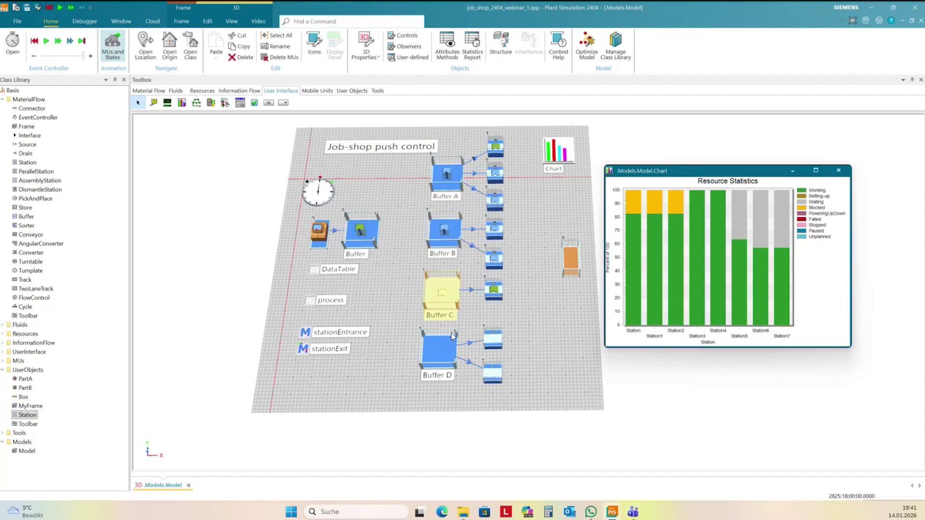
pyautogui.click(446, 352)
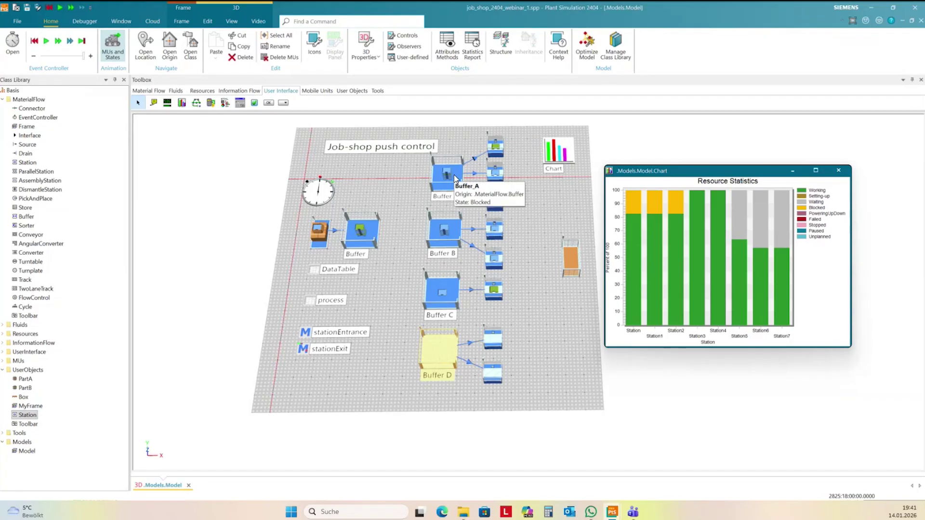
pyautogui.moveTo(455, 175)
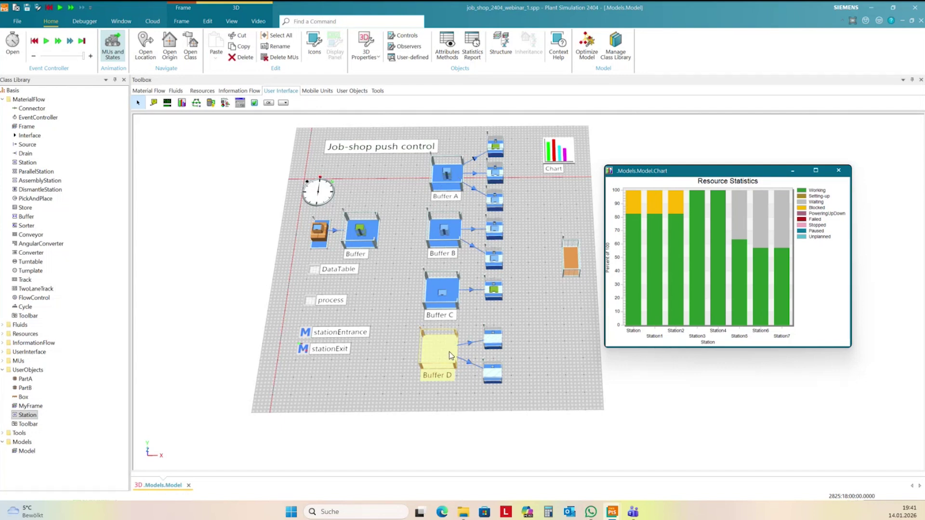
pyautogui.click(416, 246)
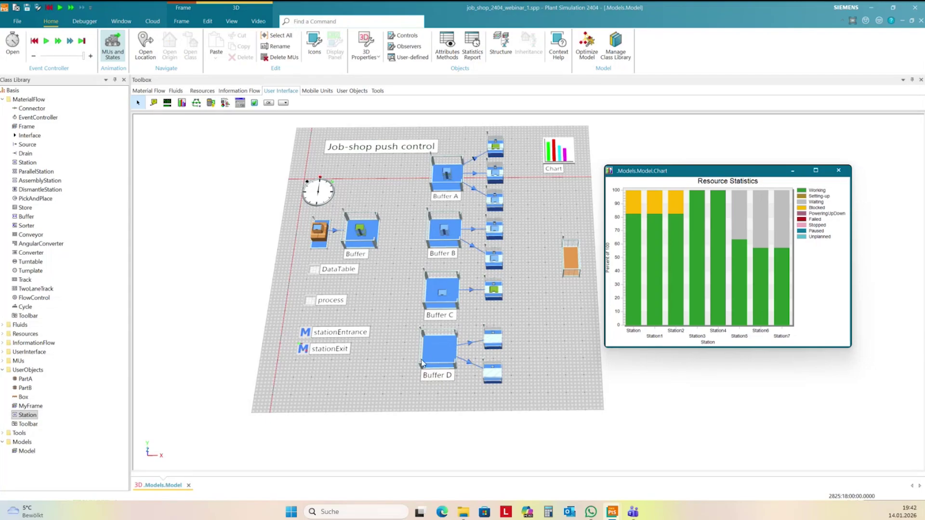
pyautogui.moveTo(519, 281); pyautogui.dragTo(448, 255)
pyautogui.moveTo(516, 221); pyautogui.dragTo(448, 240)
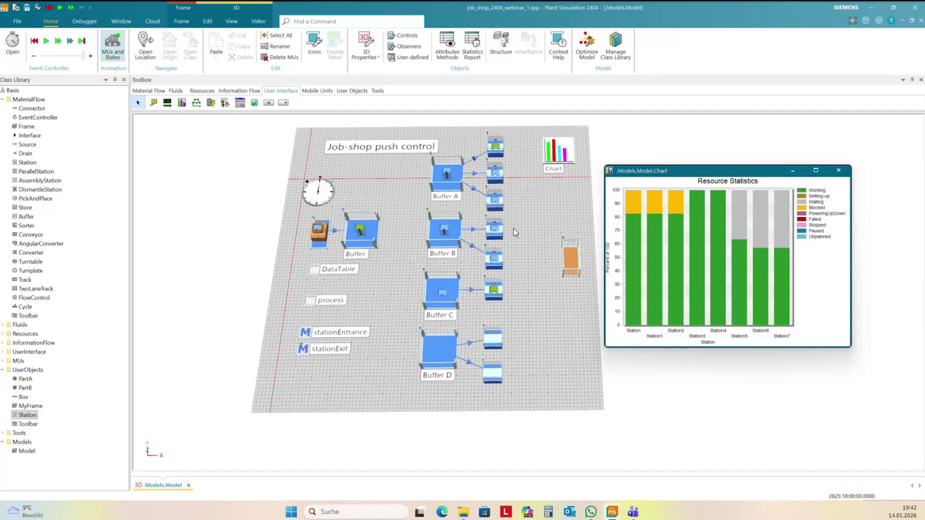
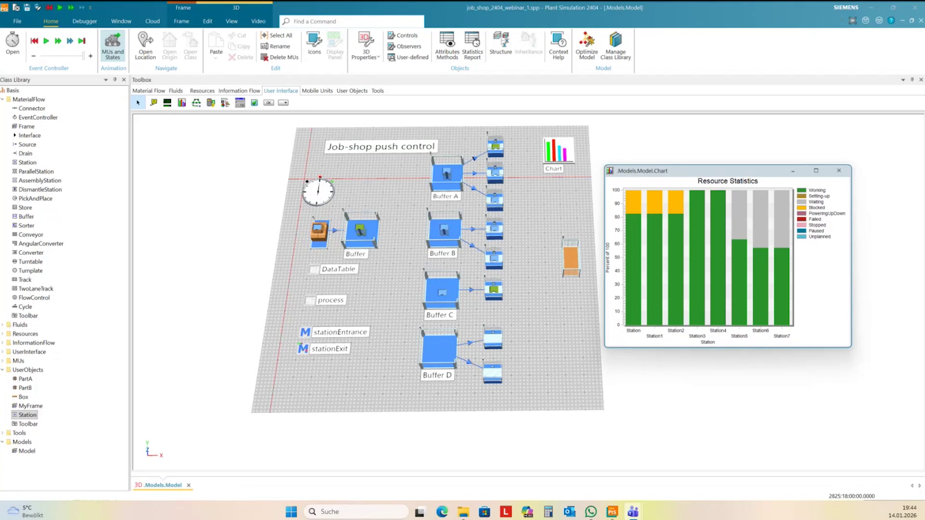
# Open the Drain's detailed type statistics table and compare throughput and lifespan values of PartA and PartB
pyautogui.doubleClick(571, 267)
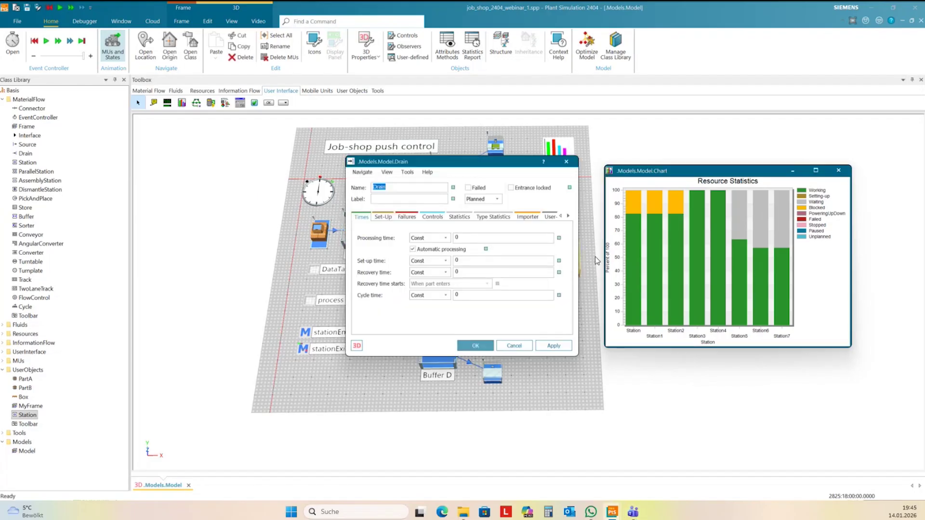
pyautogui.moveTo(502, 168); pyautogui.dragTo(694, 125)
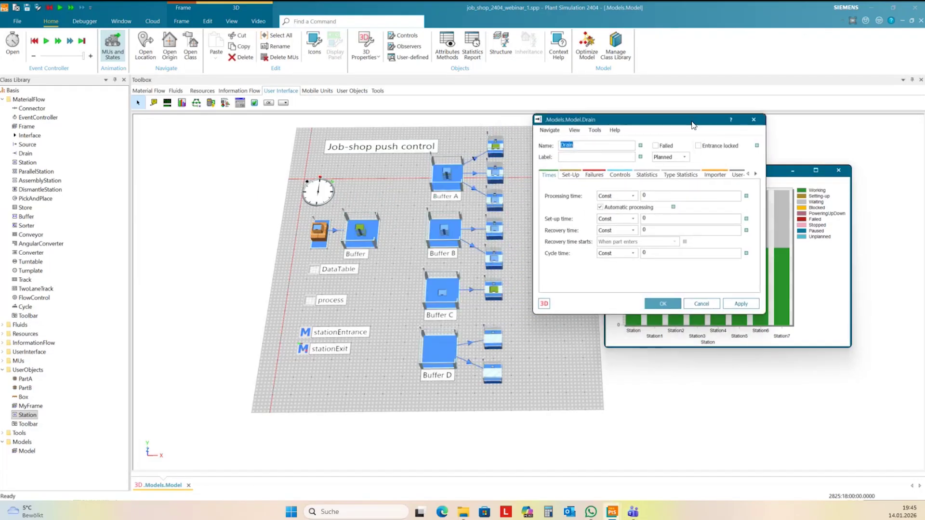
pyautogui.click(681, 175)
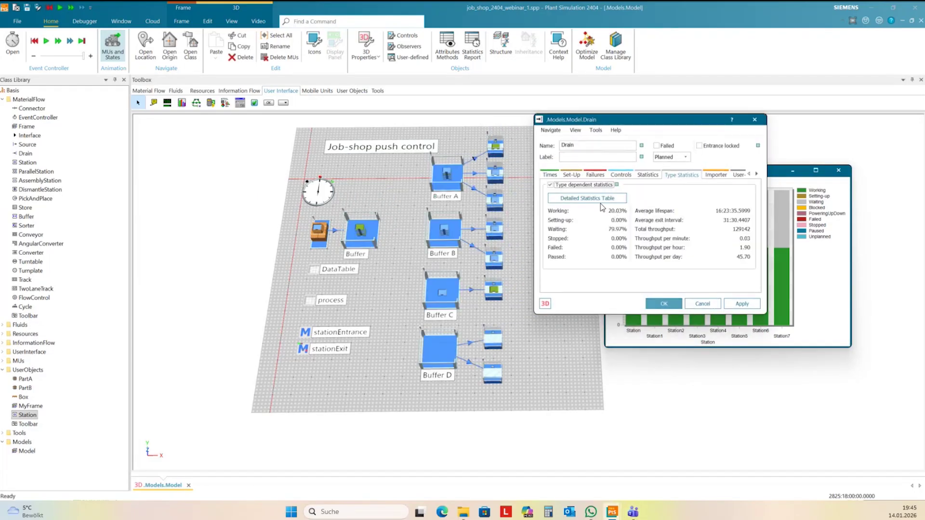
pyautogui.click(597, 198)
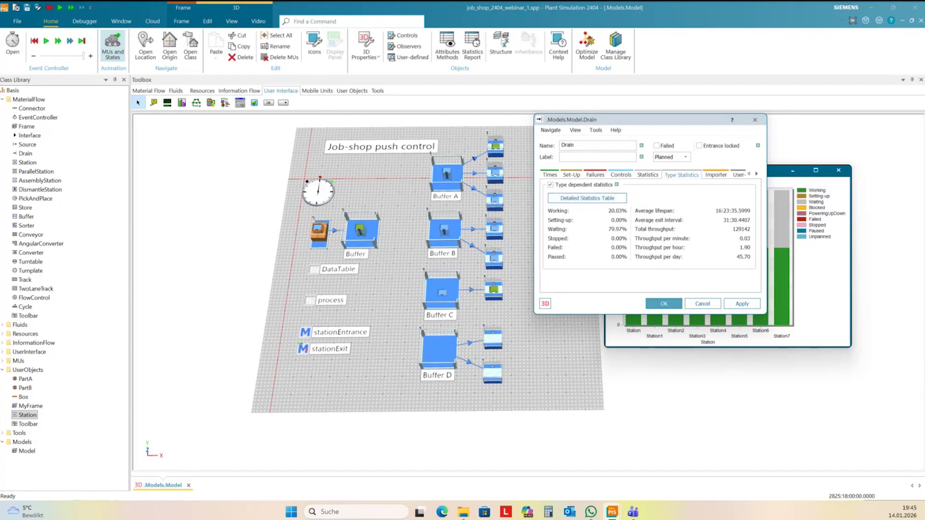
pyautogui.moveTo(732, 110); pyautogui.dragTo(702, 126)
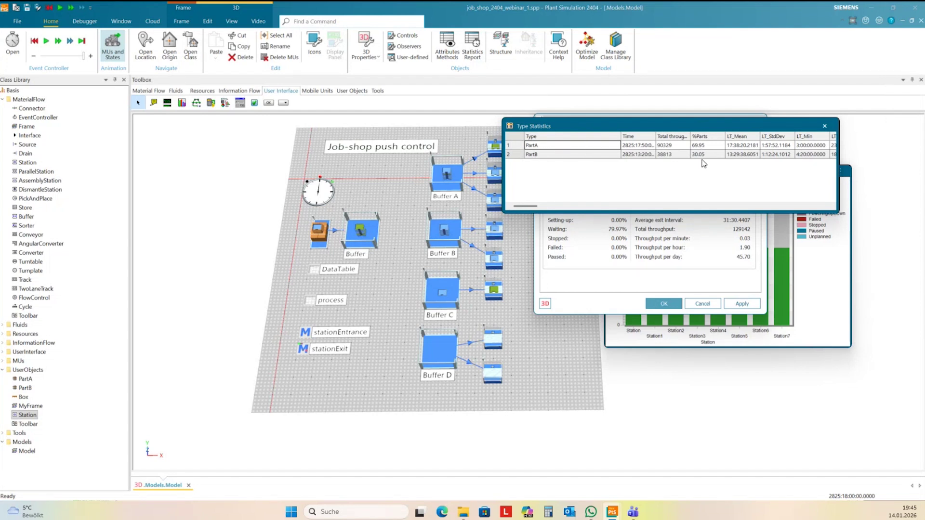
pyautogui.moveTo(725, 131); pyautogui.dragTo(778, 152)
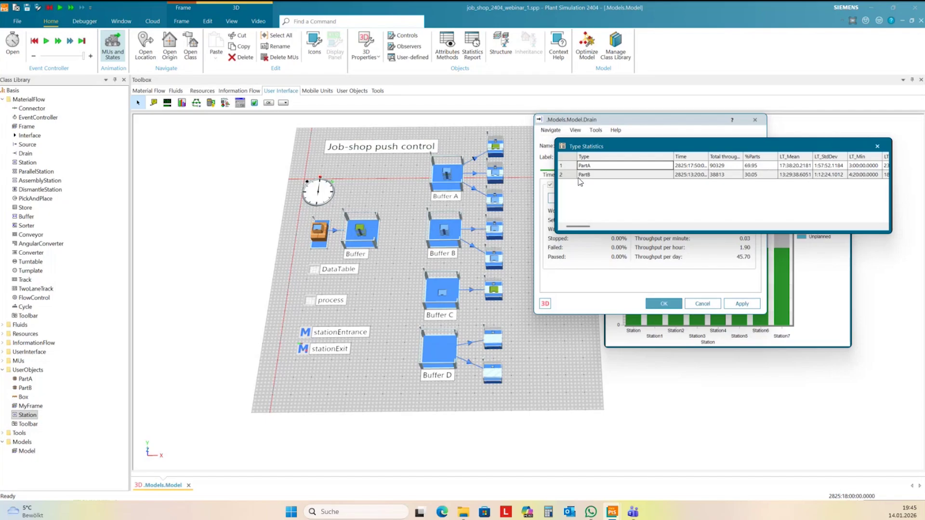
pyautogui.moveTo(456, 177)
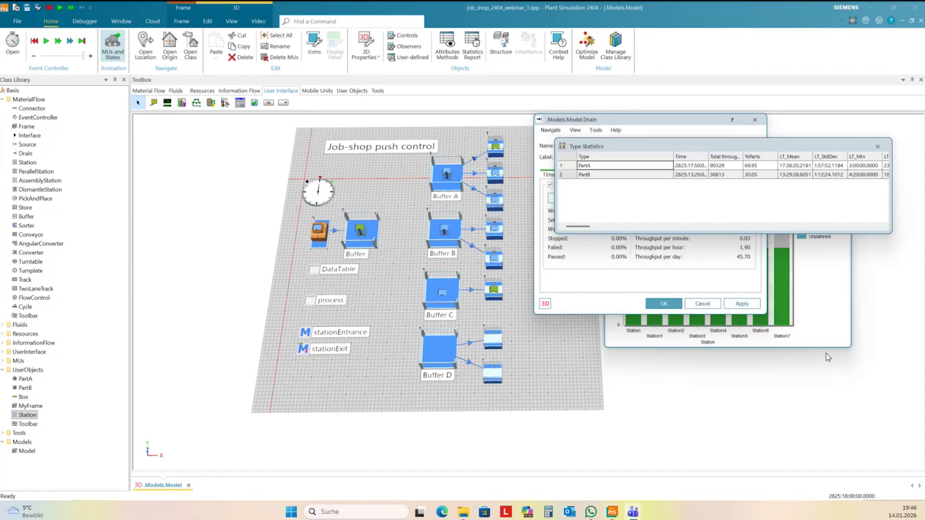
# Check which control Method is assigned to the exit of the Buffer following the Source
pyautogui.doubleClick(369, 249)
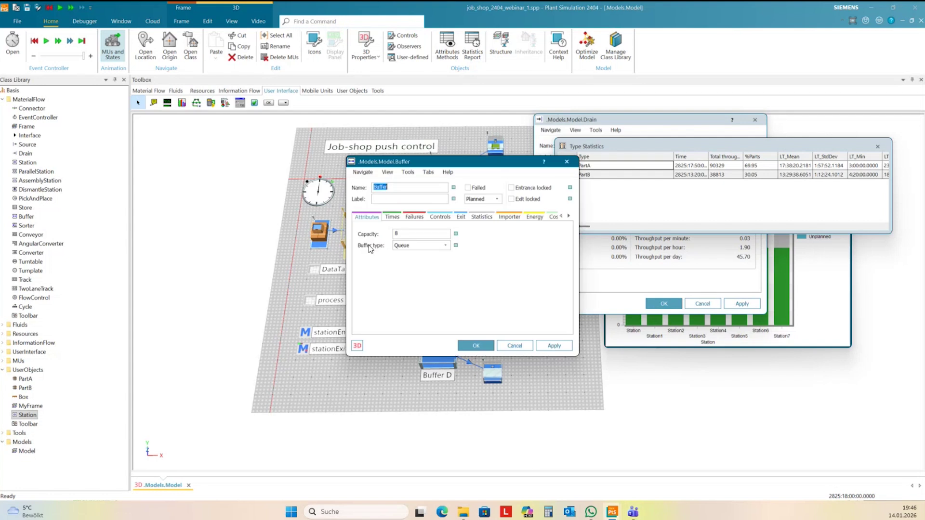
pyautogui.click(440, 218)
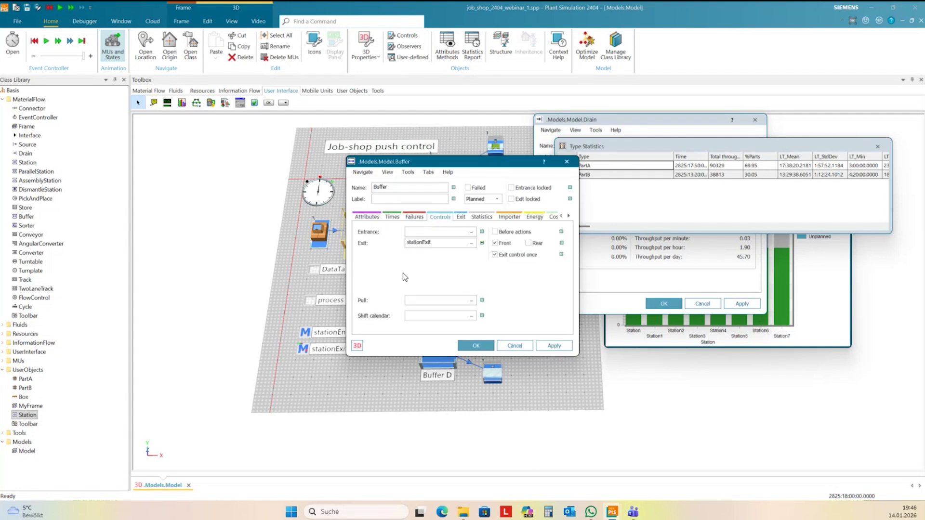
pyautogui.moveTo(311, 357)
pyautogui.click(484, 348)
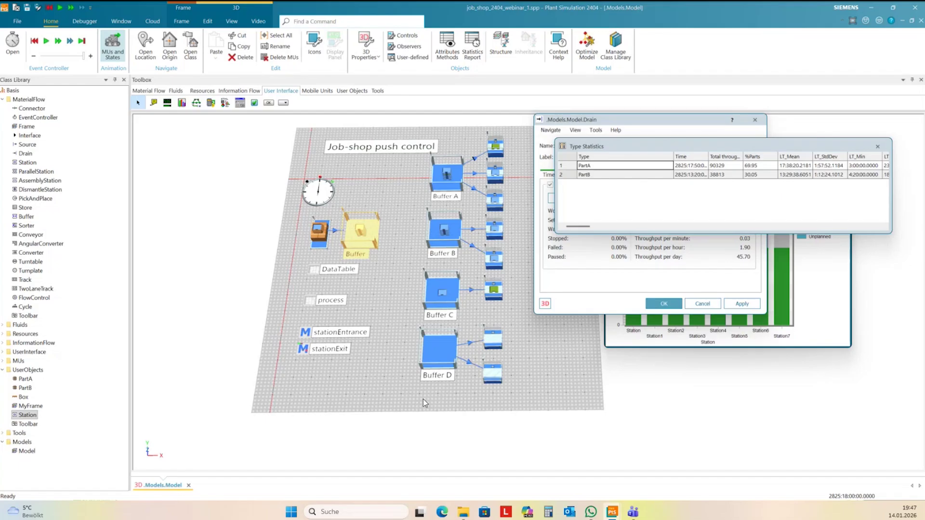
# Inspect the attributes of Buffer D and the entrance and exit controls of the first Station in shop D
pyautogui.doubleClick(435, 354)
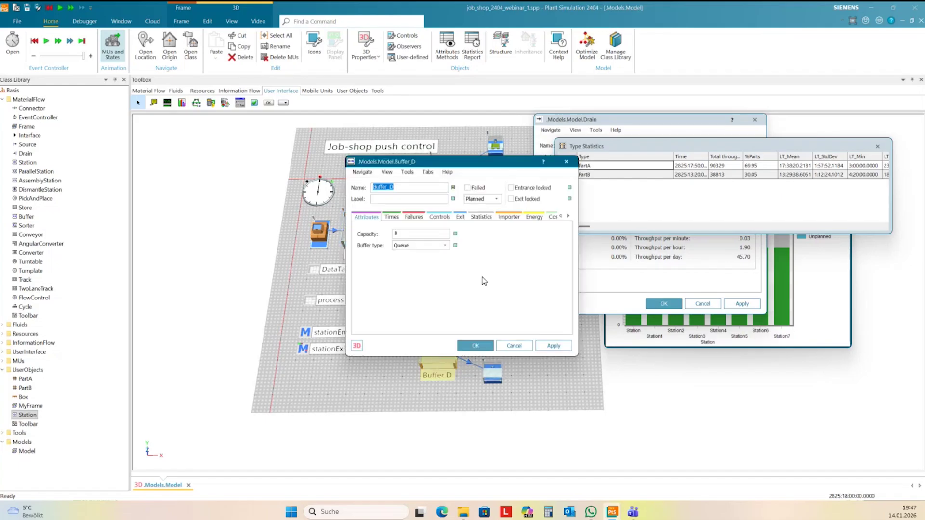
pyautogui.click(568, 164)
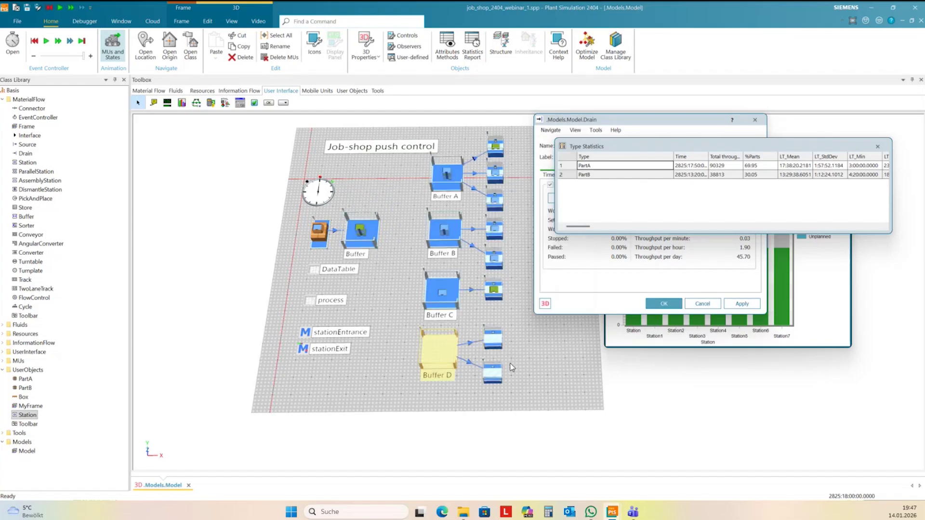
pyautogui.doubleClick(500, 338)
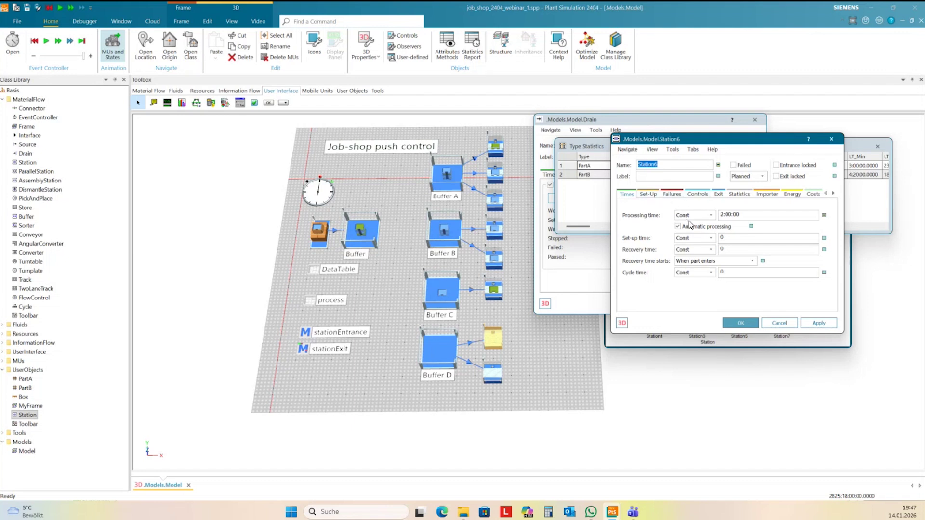
pyautogui.click(694, 198)
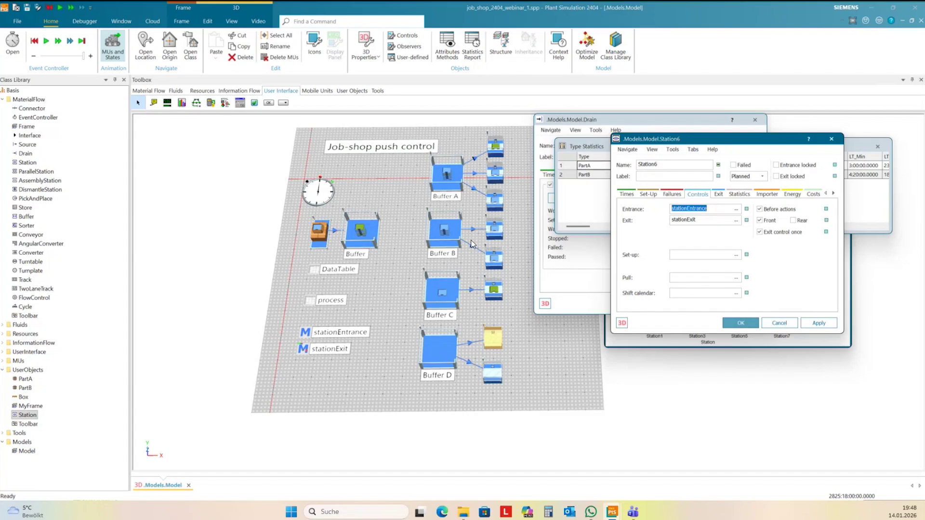
pyautogui.moveTo(448, 192)
pyautogui.moveTo(493, 157)
pyautogui.click(538, 364)
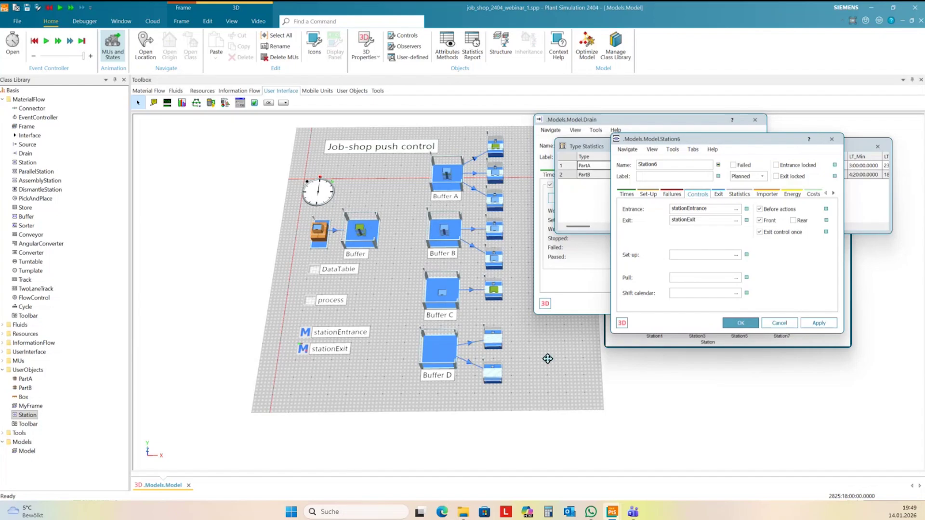
pyautogui.moveTo(548, 359); pyautogui.dragTo(507, 366)
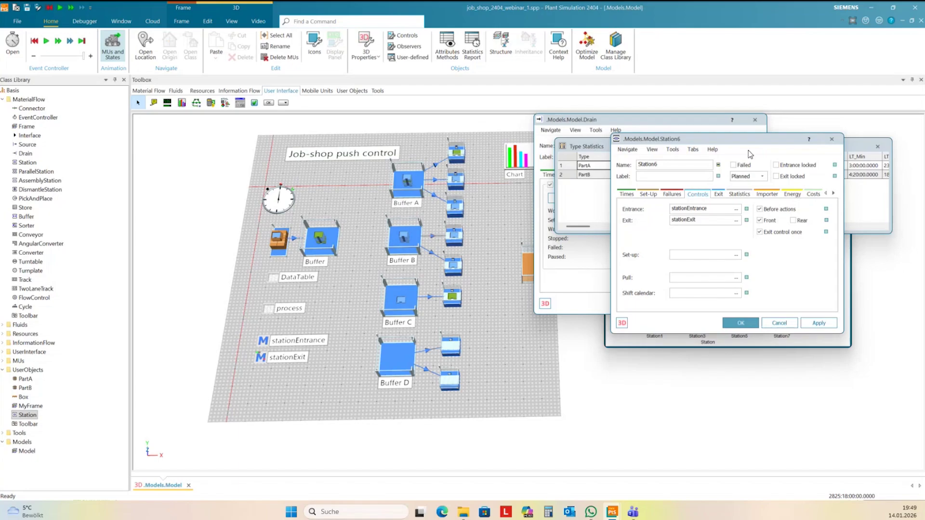
pyautogui.click(831, 138)
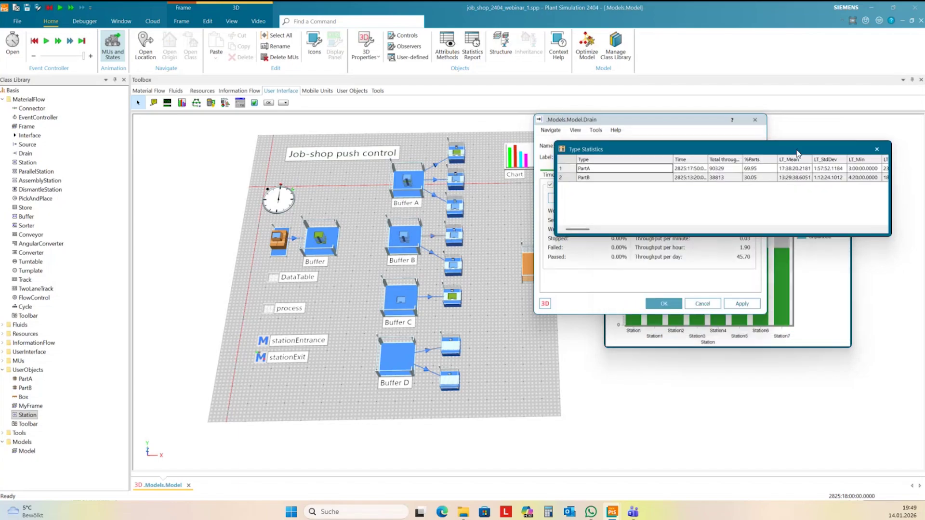
# Close the type statistics table and disable automatic processing for the first Station of shop A
pyautogui.moveTo(781, 144); pyautogui.dragTo(775, 162)
pyautogui.click(872, 163)
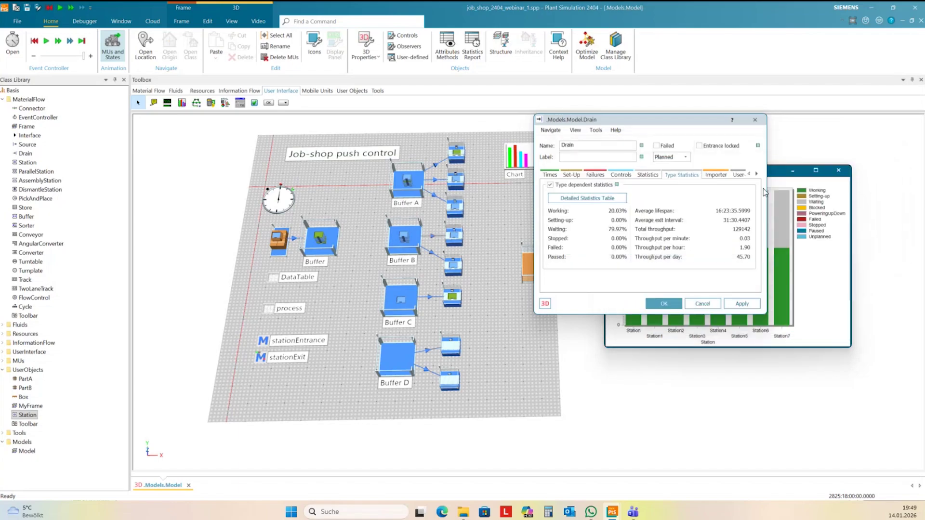
pyautogui.doubleClick(633, 319)
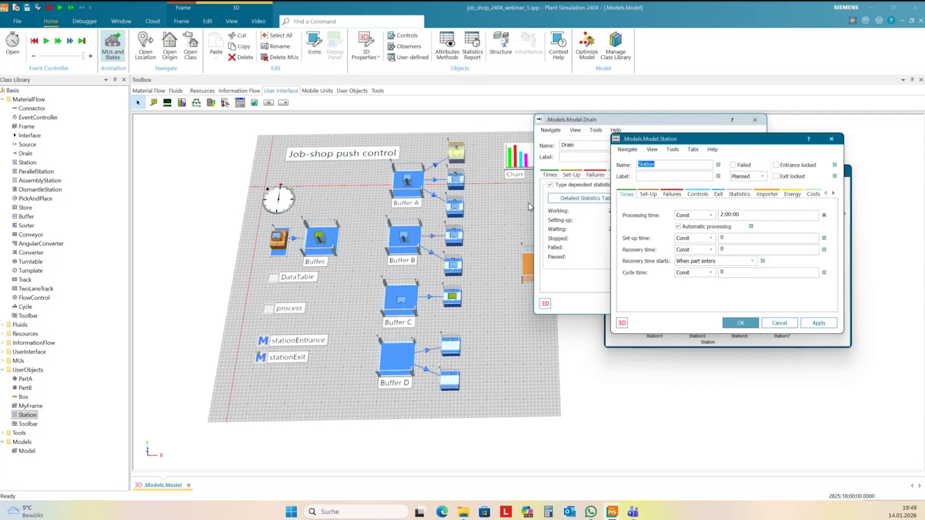
pyautogui.click(678, 227)
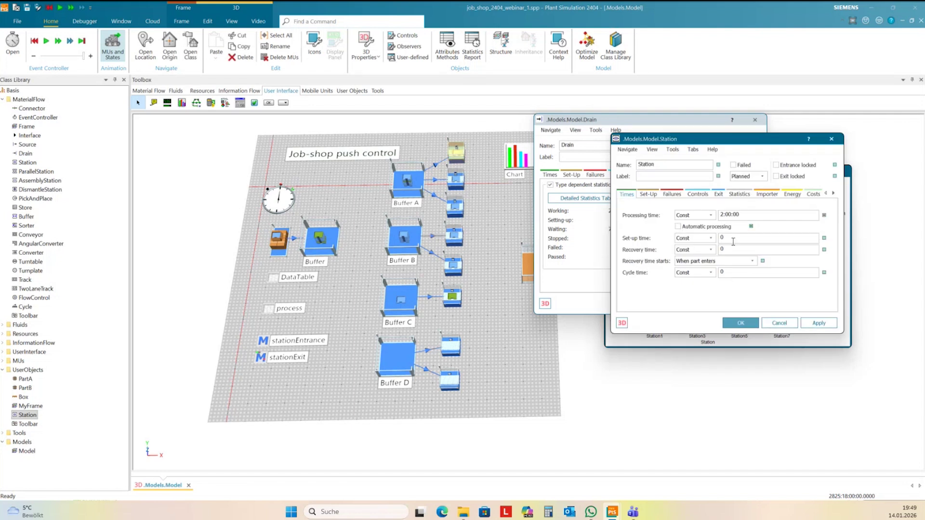